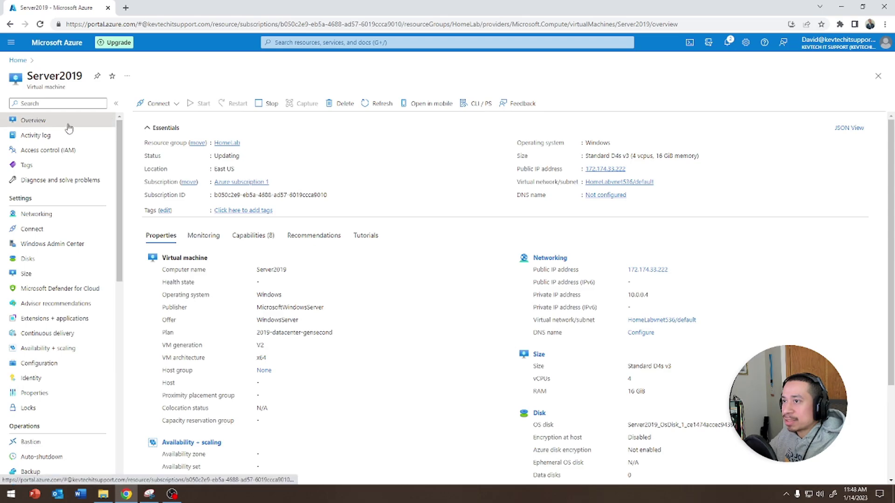
Step: Refresh the Server2019 VM status, dismiss the notification and download its RDP file
click(376, 111)
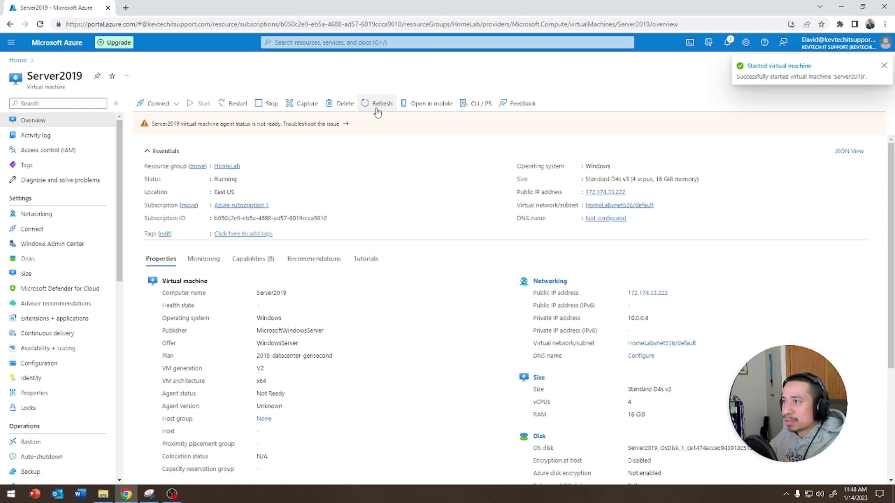
click(883, 66)
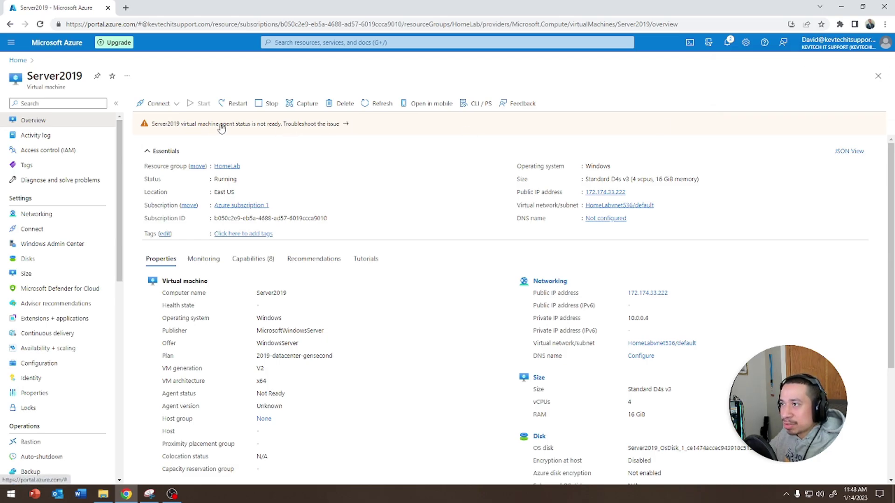
click(159, 104)
click(166, 117)
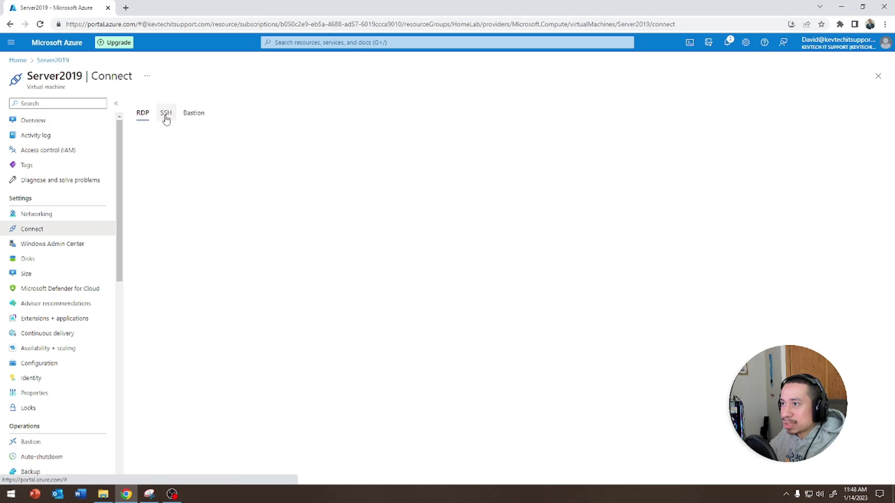
click(173, 322)
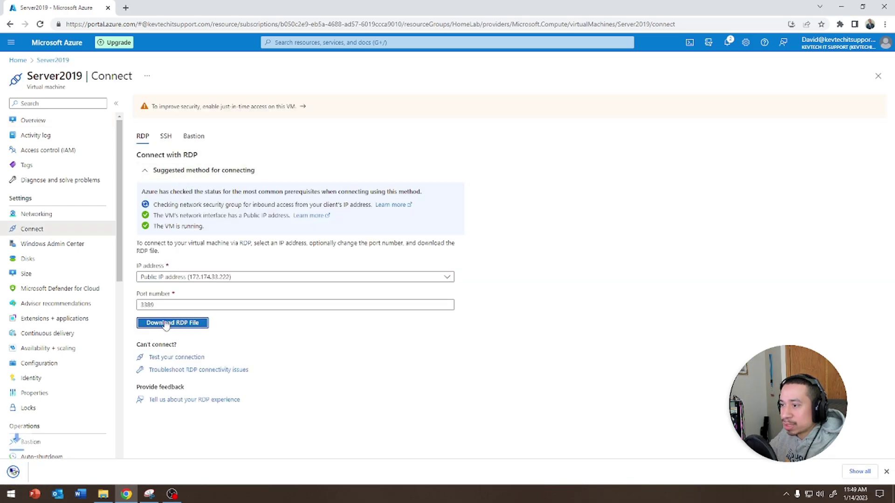
Step: Open the RDP file and sign in with the account password, accepting the publisher and certificate warnings
click(13, 472)
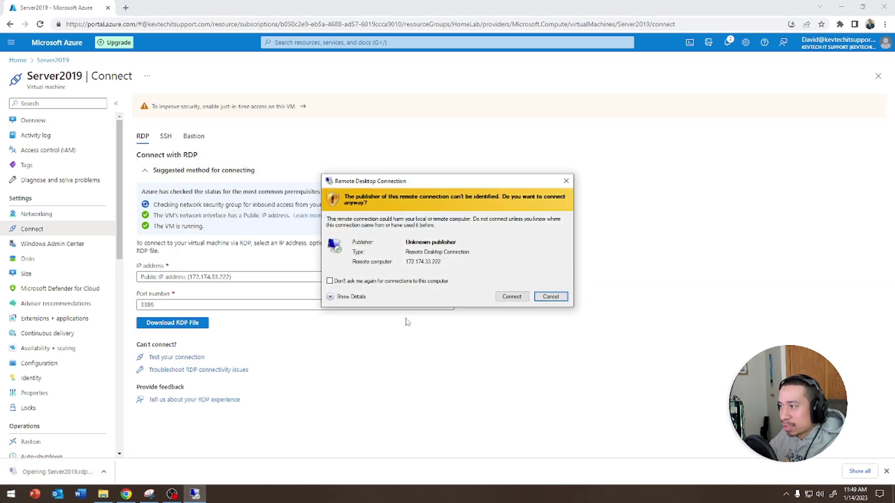
click(512, 297)
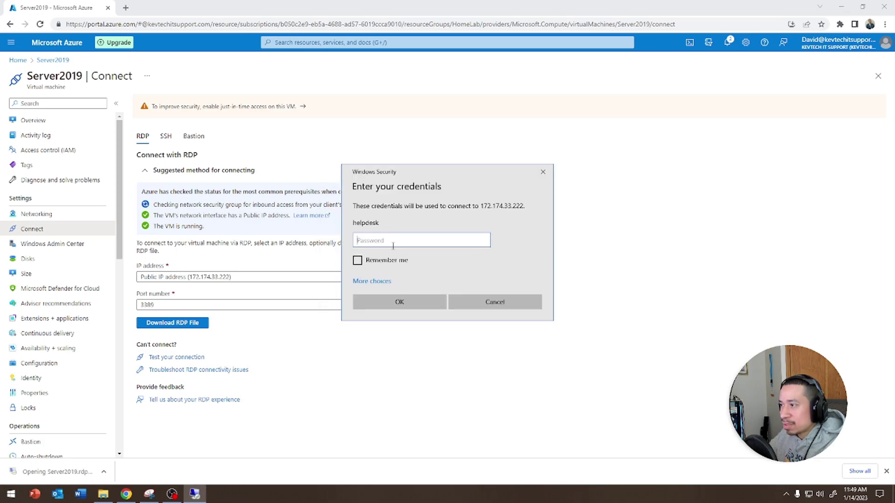
text(********)
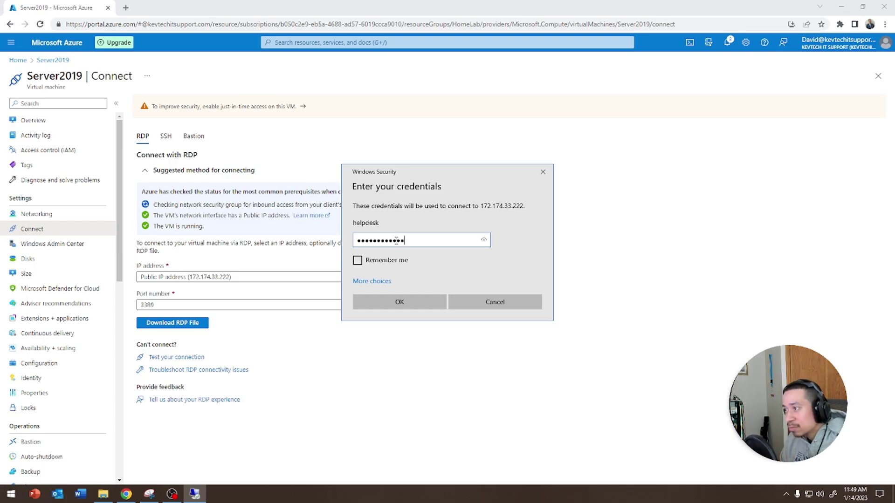
key(Return)
click(477, 323)
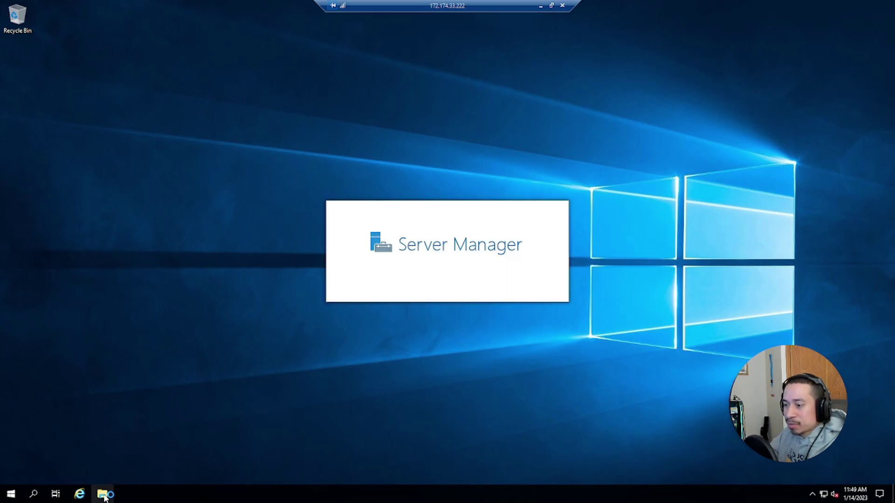
Step: Open This PC's Properties from File Explorer to show the DCNY-01 Windows Server 2019 Datacenter System window
key(super+e)
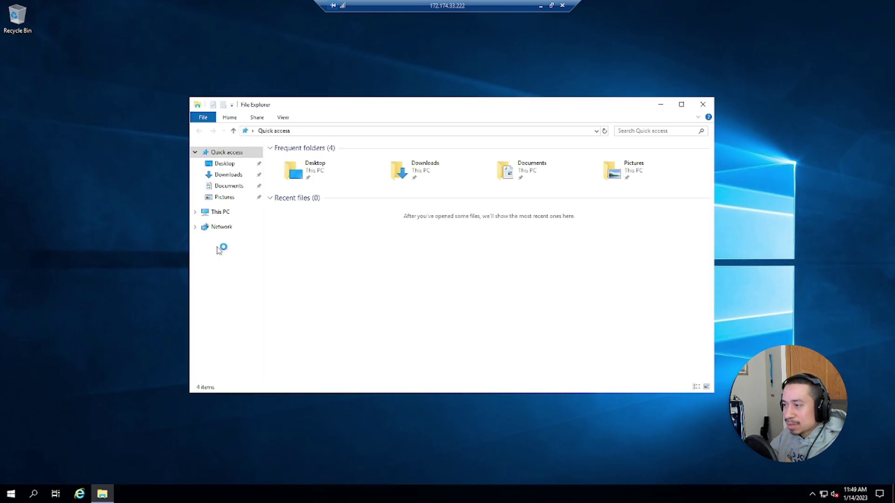
click(227, 215)
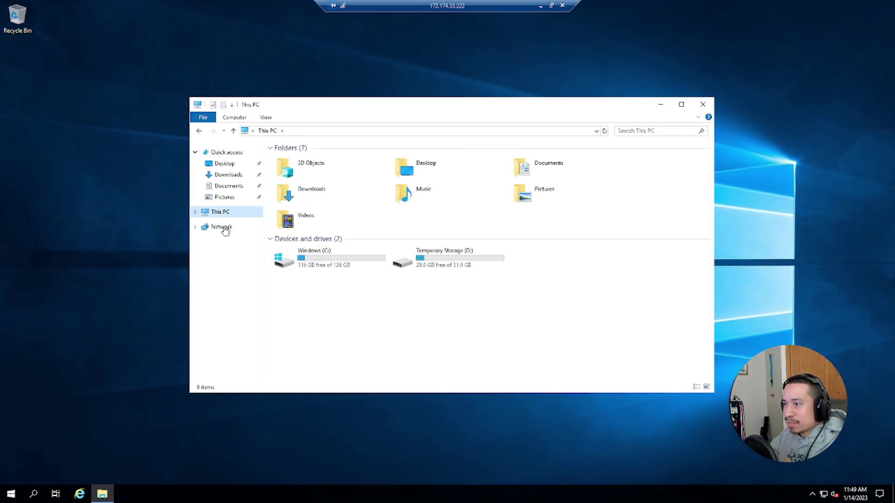
right_click(225, 227)
click(241, 339)
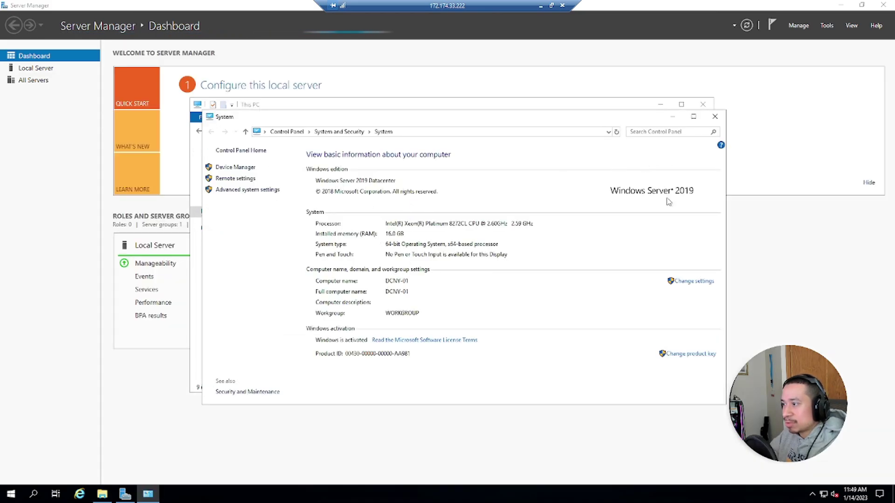
Step: Close the System and File Explorer windows, returning to Server Manager
click(715, 117)
click(703, 104)
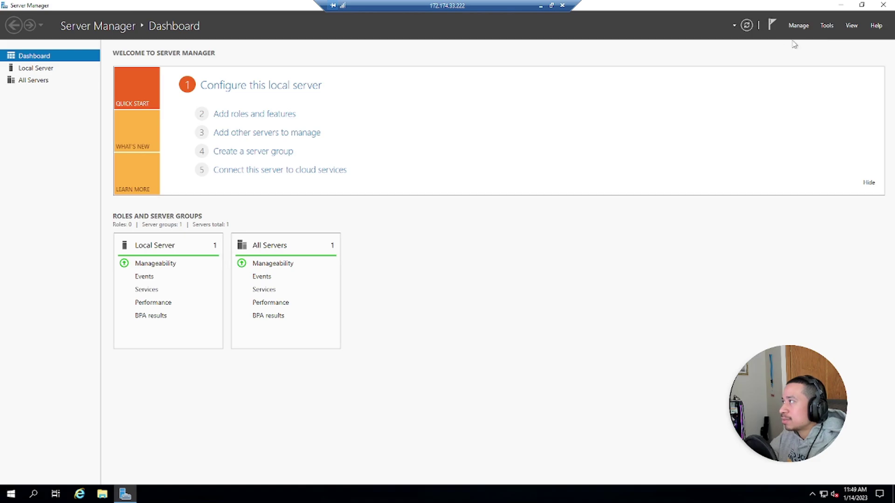
click(827, 26)
click(800, 26)
Step: Launch Add Roles and Features from the Manage menu, retrying after the inventory-collecting message
click(799, 26)
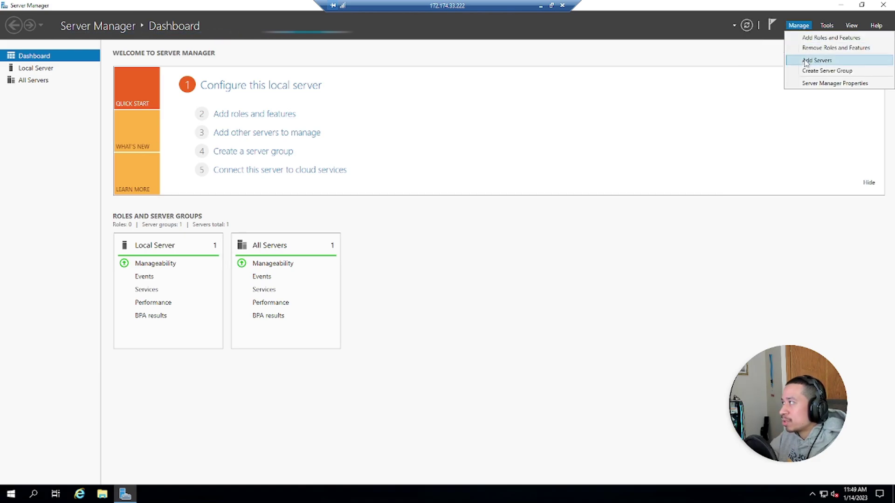
click(815, 41)
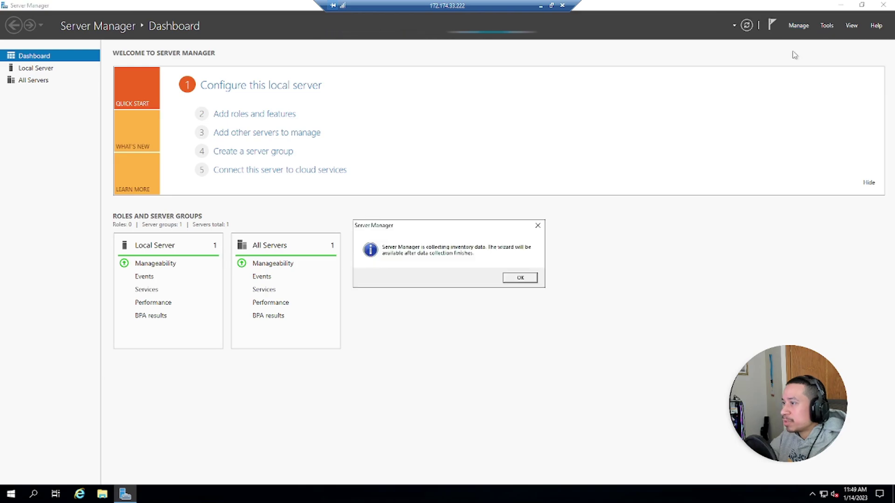
click(517, 277)
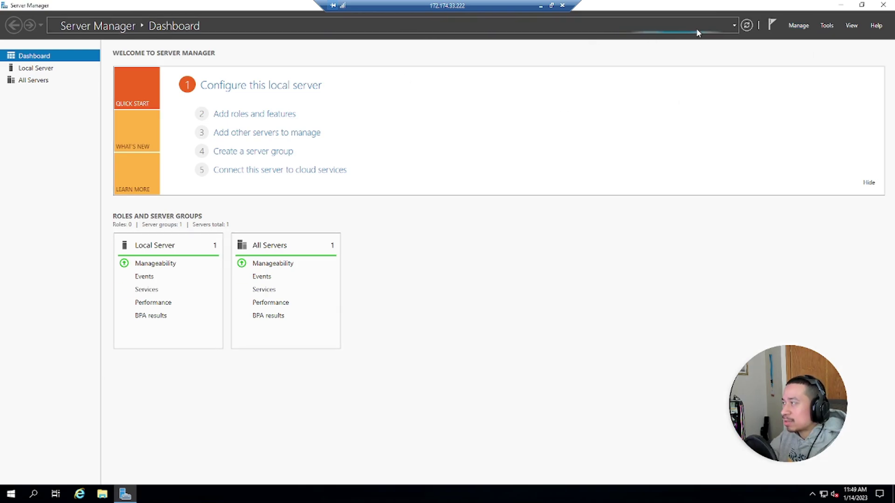
click(806, 24)
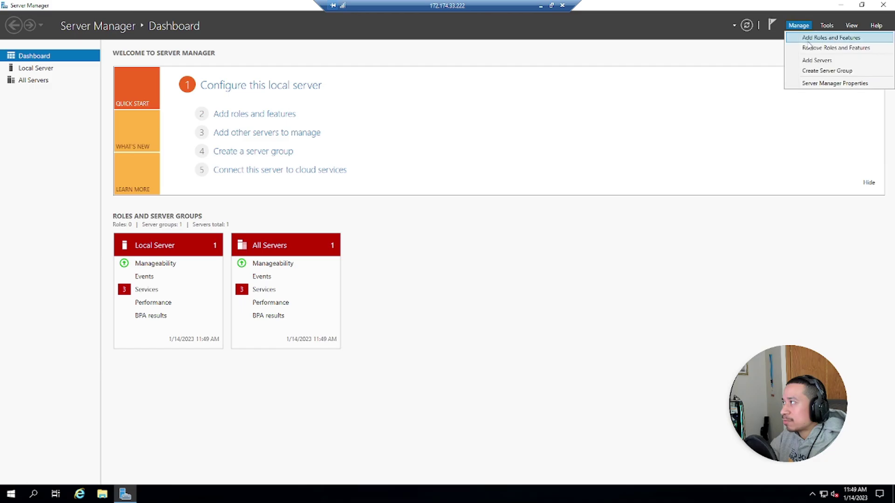
click(807, 42)
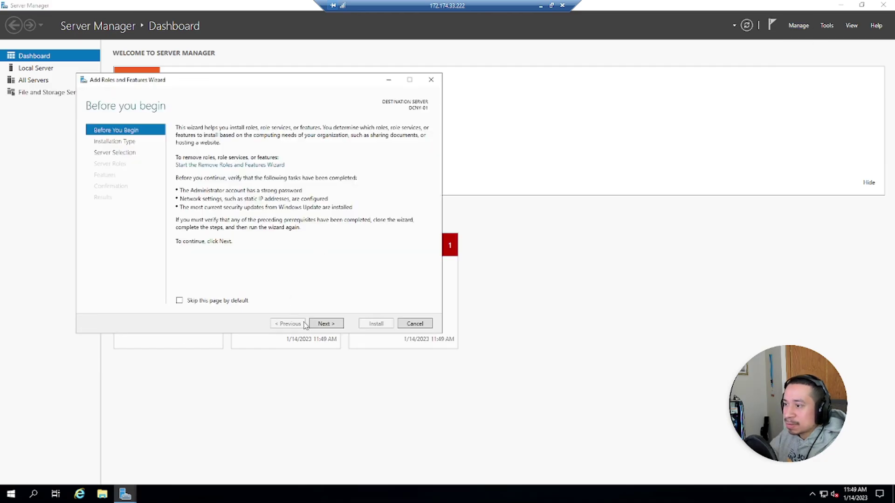
Step: Keep role-based installation on this server and select Active Directory Domain Services with its required features
click(327, 324)
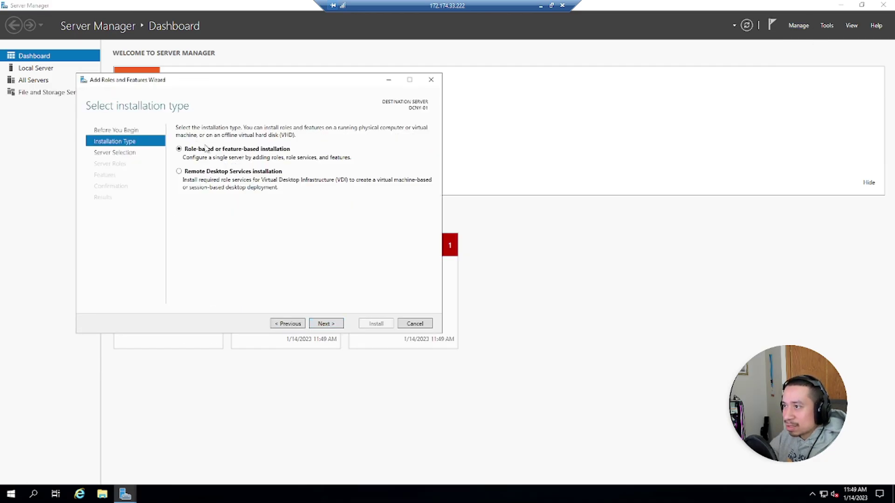
click(323, 323)
click(324, 325)
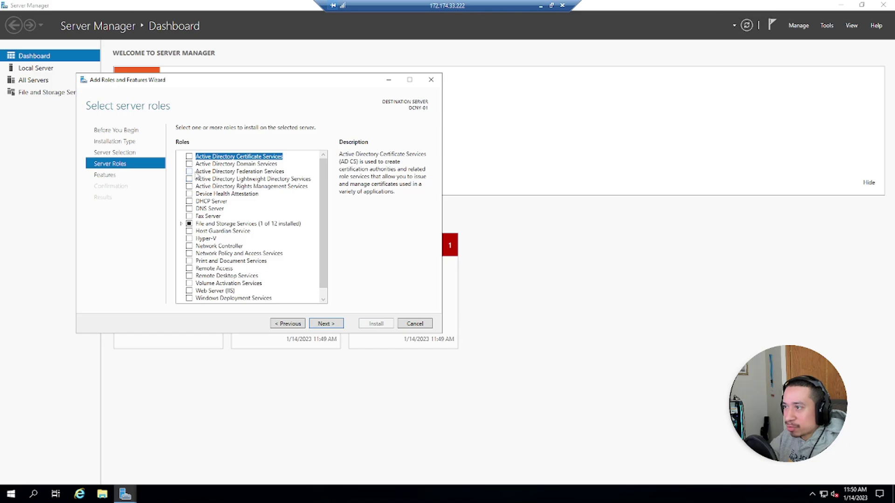
click(189, 164)
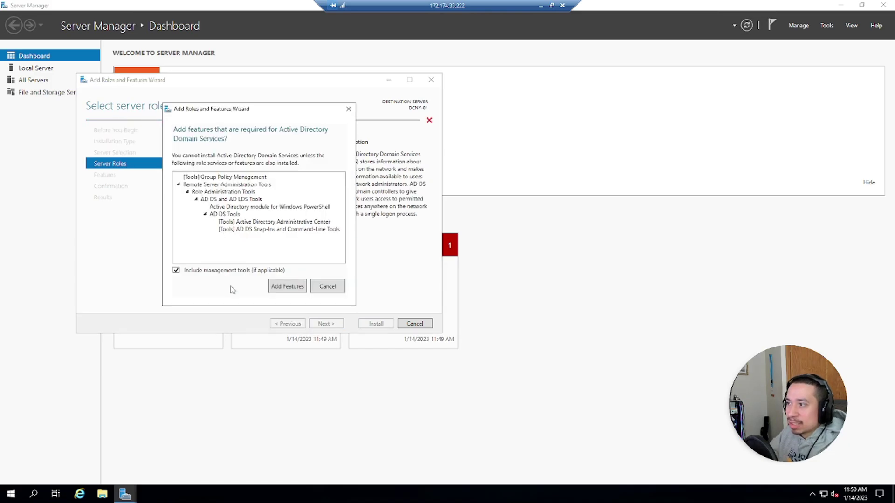
click(281, 287)
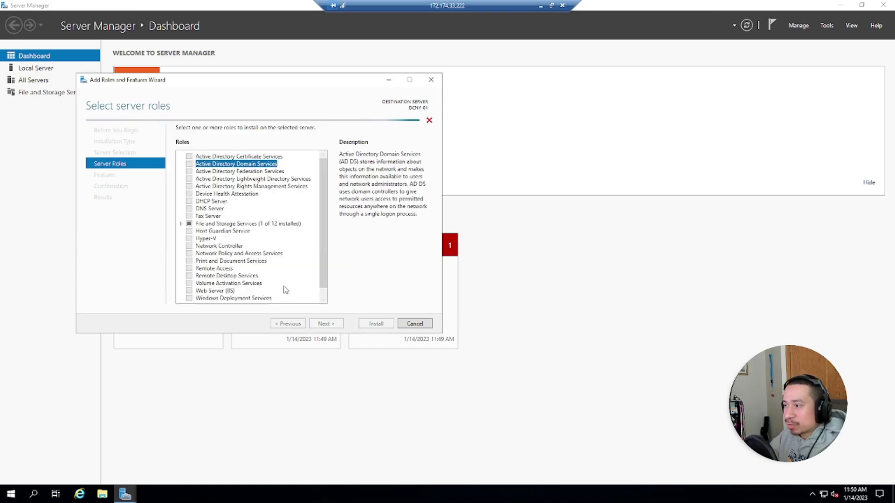
Step: Continue past the Features and AD DS pages and start installing the role
click(324, 324)
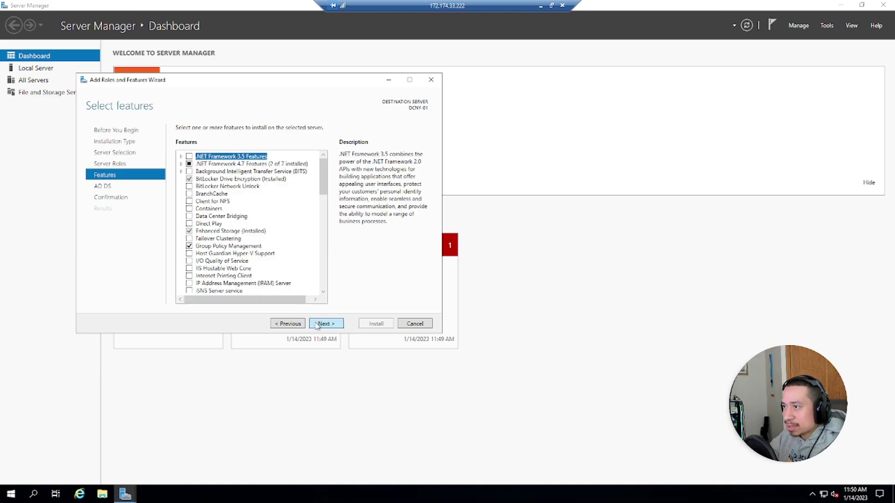
scroll(277, 234, down, 1)
scroll(284, 227, down, 10)
scroll(285, 226, up, 12)
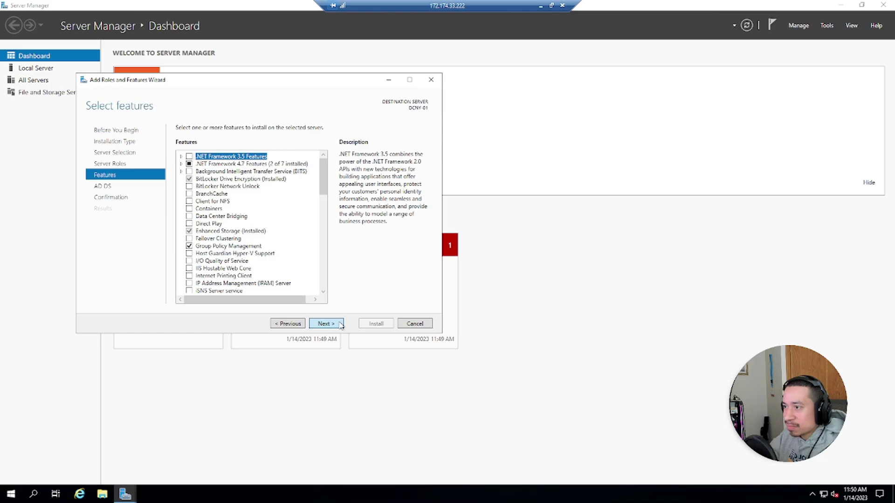
click(340, 325)
click(285, 326)
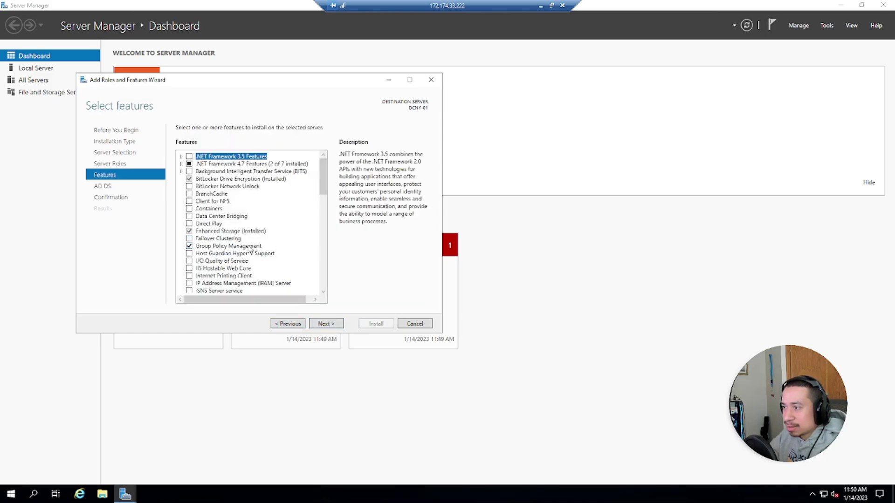
click(319, 326)
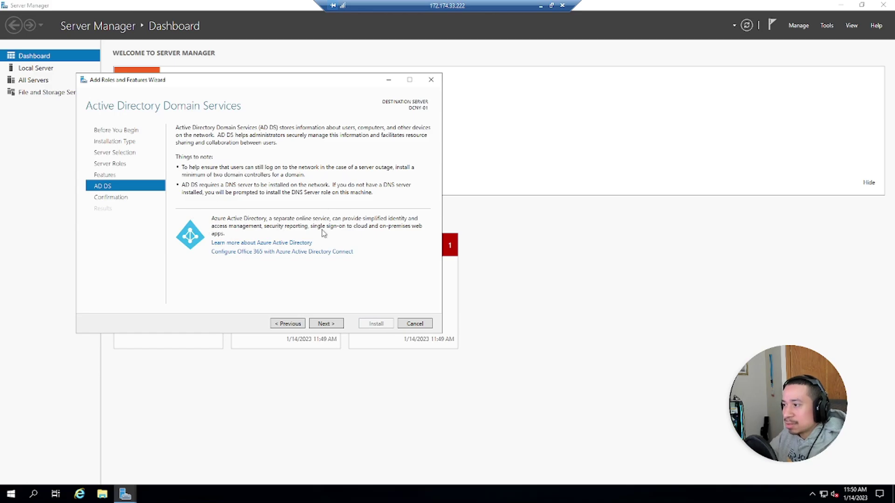
click(321, 323)
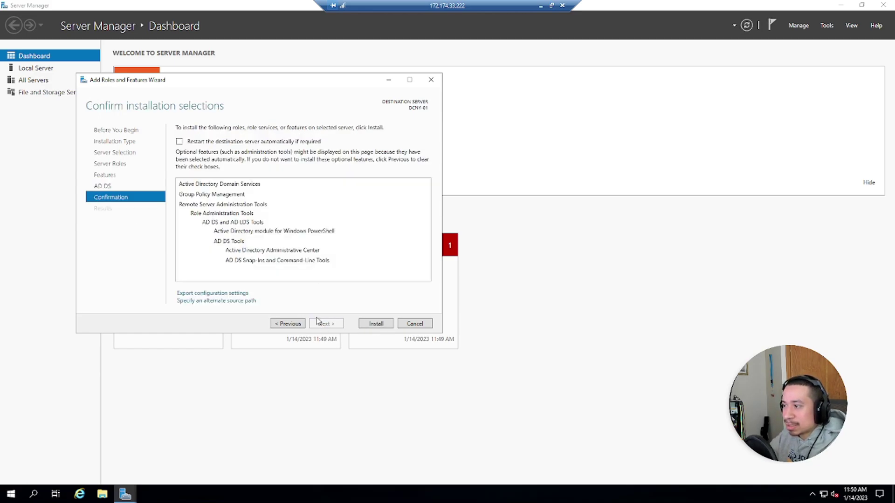
click(369, 323)
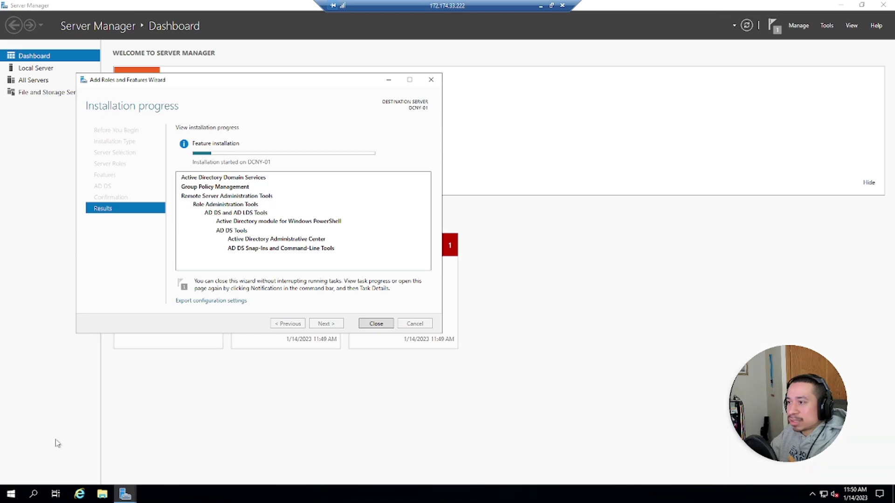
Step: Browse the Start menu's Accessories, Administrative Tools and Ease of Access groups while the installation finishes
click(10, 492)
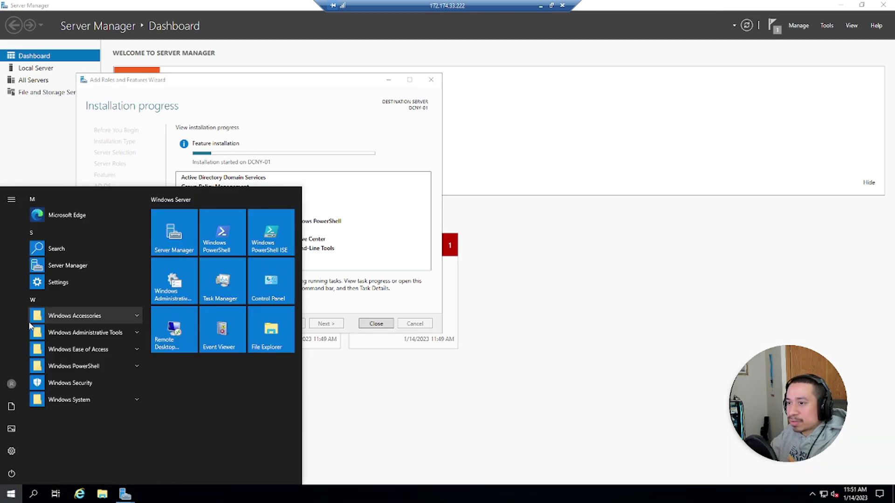
click(69, 320)
scroll(86, 322, down, 3)
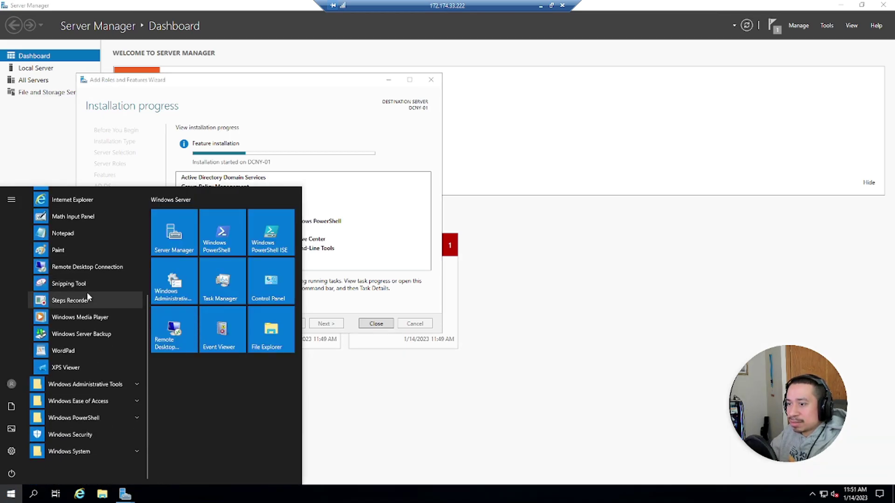
click(80, 383)
scroll(100, 304, down, 6)
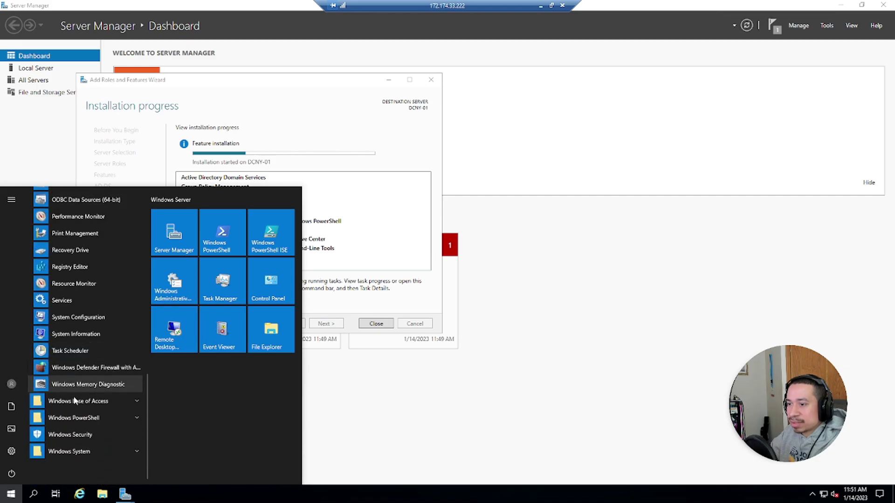
click(72, 404)
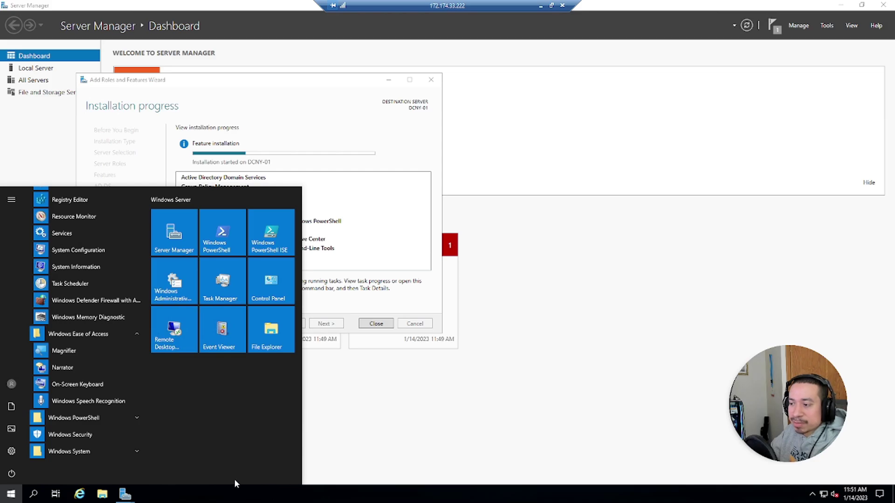
click(11, 494)
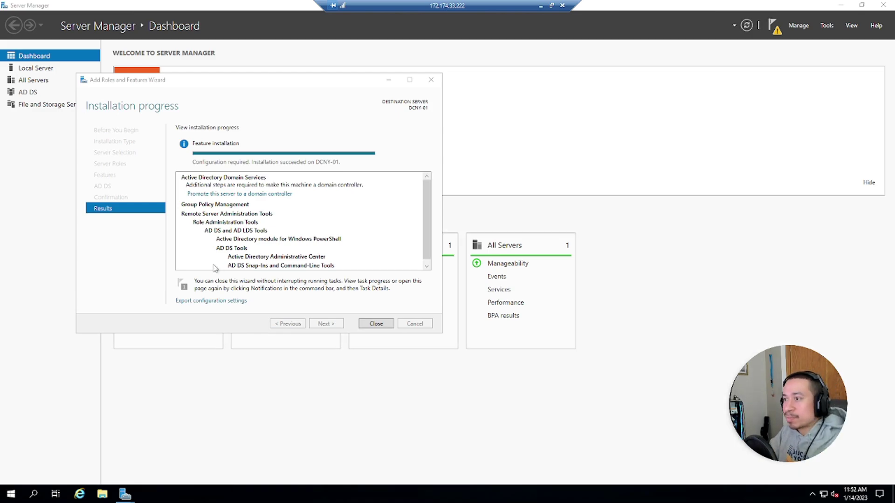
Step: Start promotion to a domain controller as a new forest with root domain kevtech.local
click(249, 195)
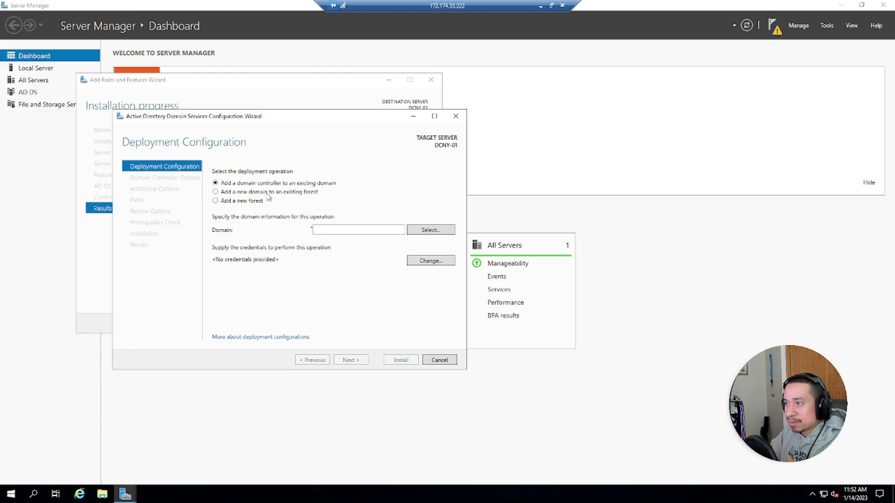
click(240, 202)
click(336, 229)
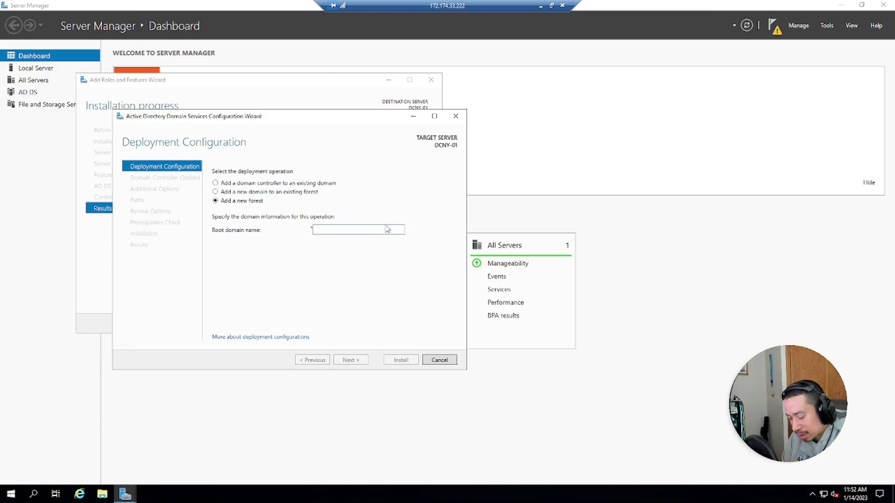
text(kevte)
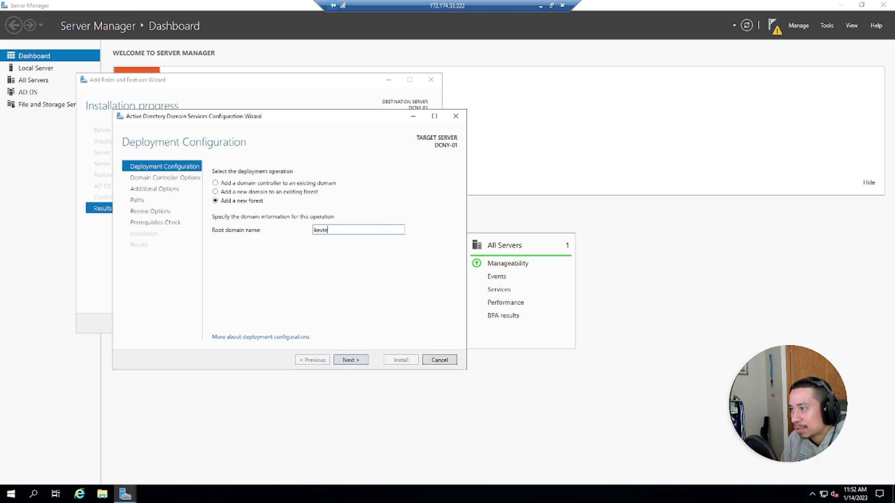
text(ch.local)
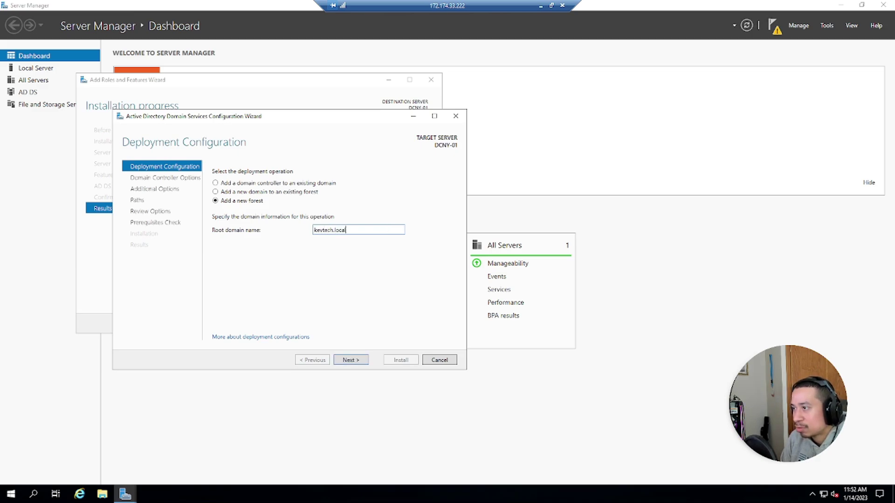
key(Return)
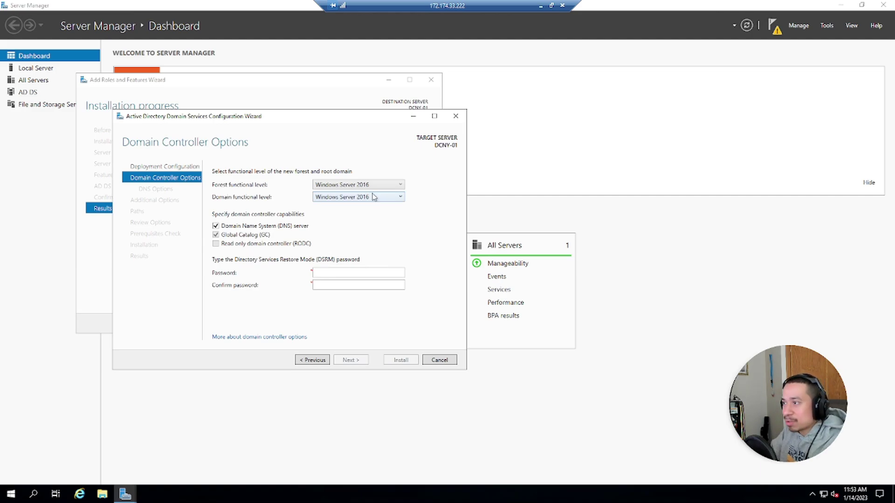
Step: Keep Windows Server 2016 functional levels and enter and confirm the DSRM password
click(383, 186)
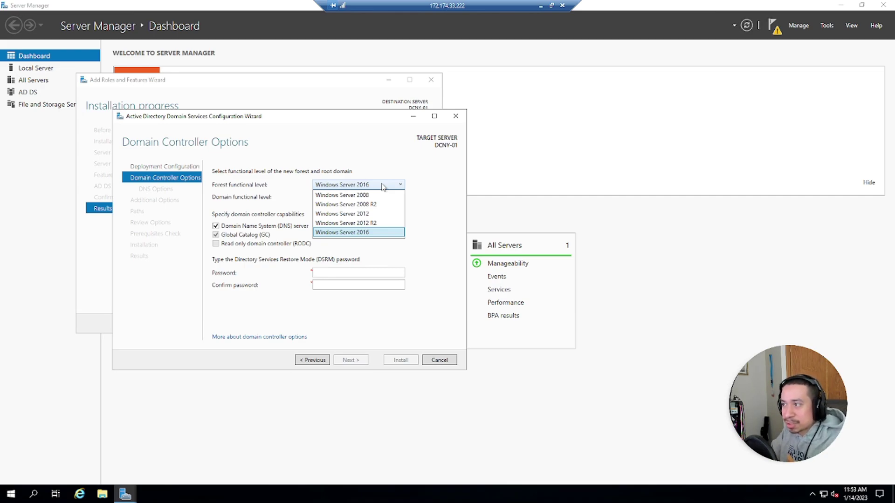
click(380, 273)
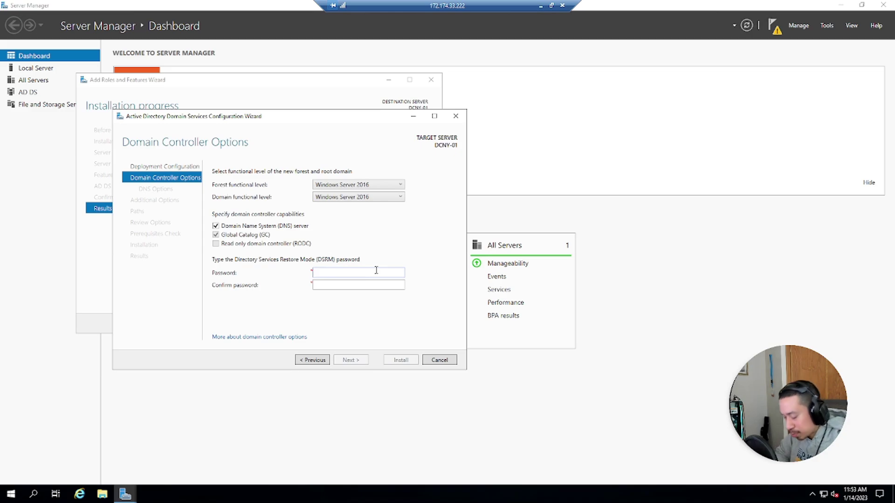
text(**********)
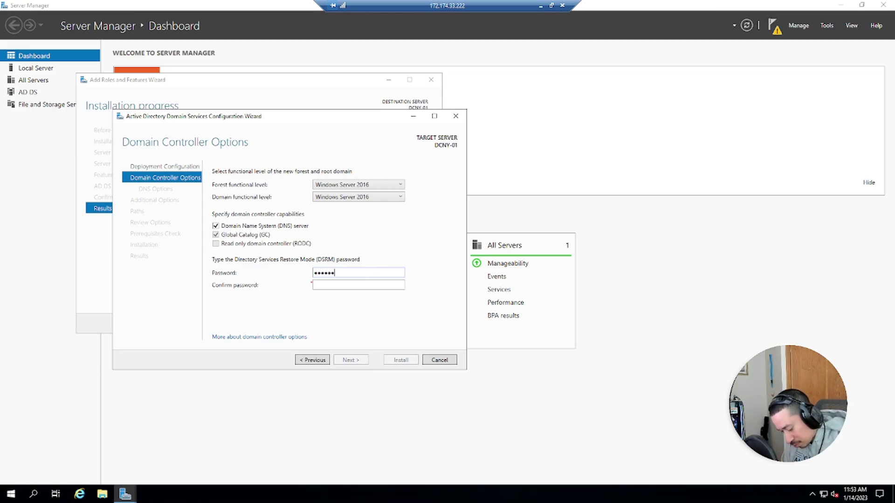
text(***)
key(Tab)
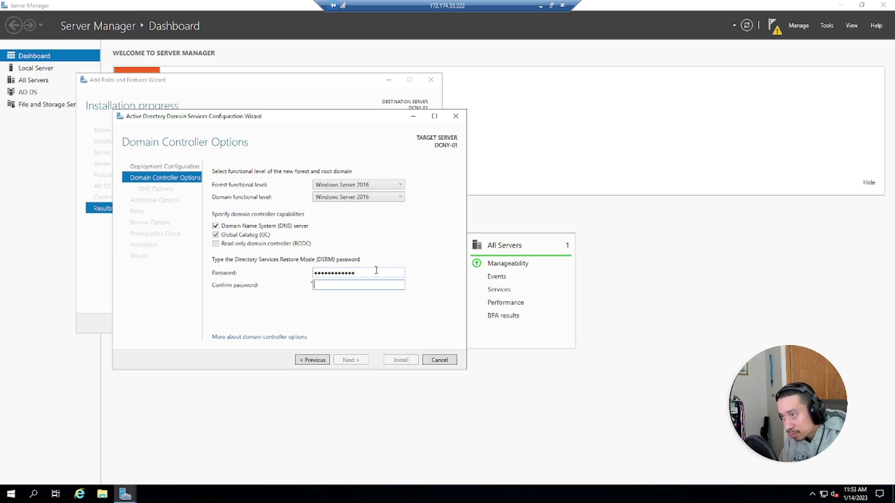
text(*******)
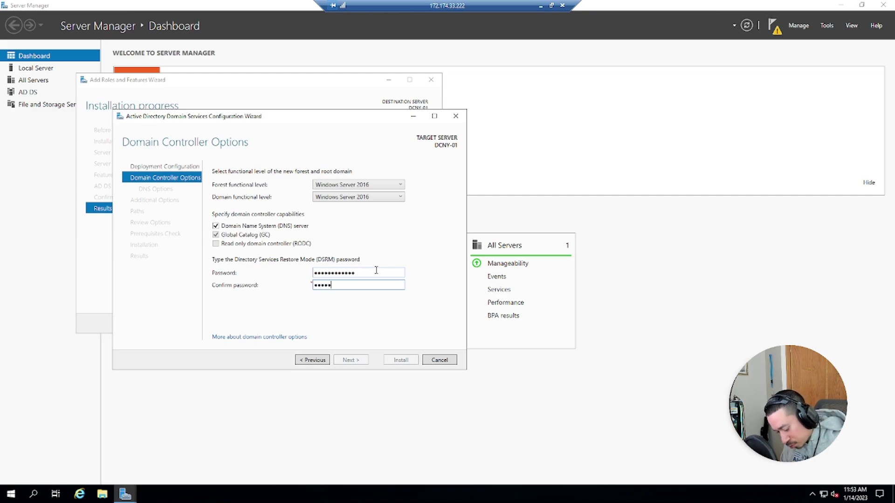
text(******)
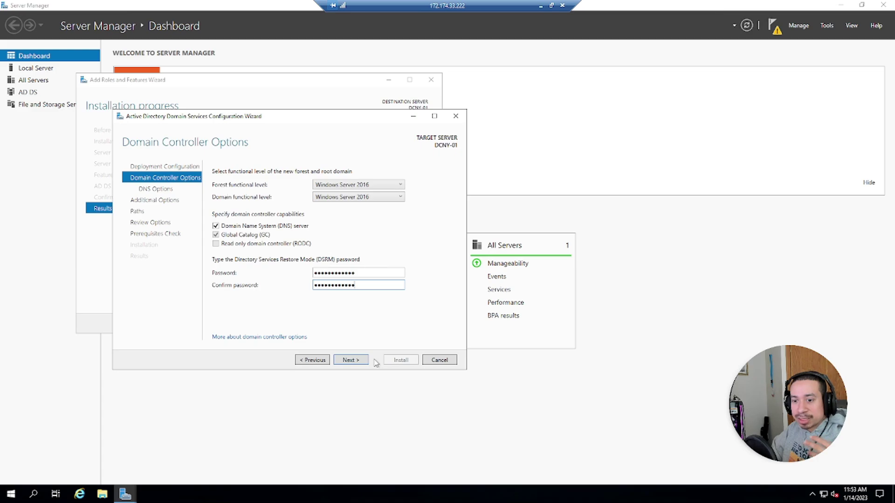
click(358, 361)
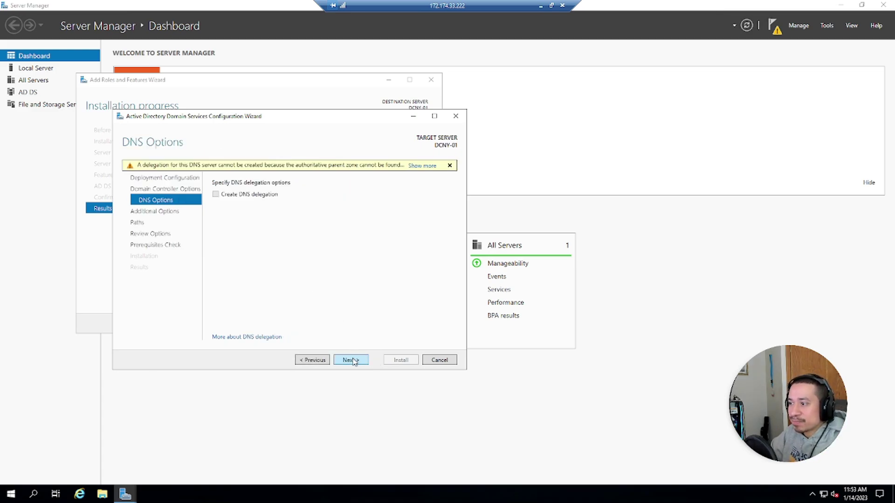
Step: Accept default DNS options, the KEVTECH NetBIOS name, and the SYSVOL and log folder paths
click(352, 361)
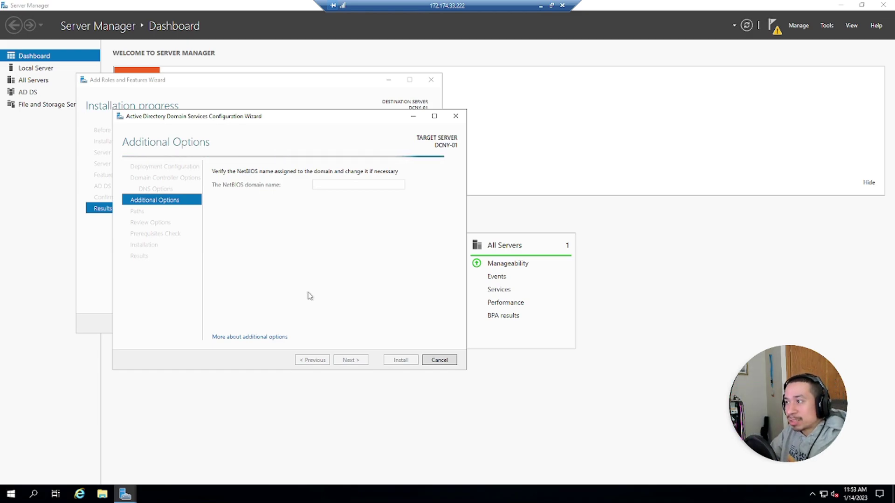
click(346, 358)
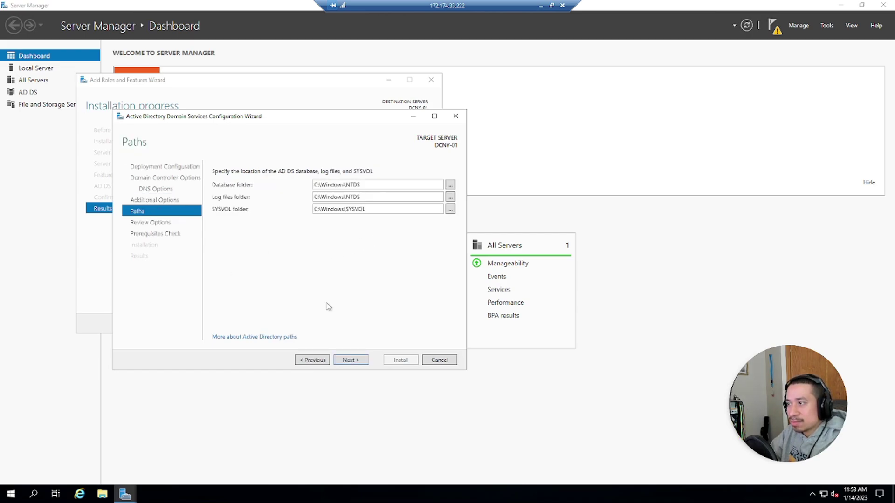
click(364, 210)
click(369, 208)
drag(366, 210, 348, 209)
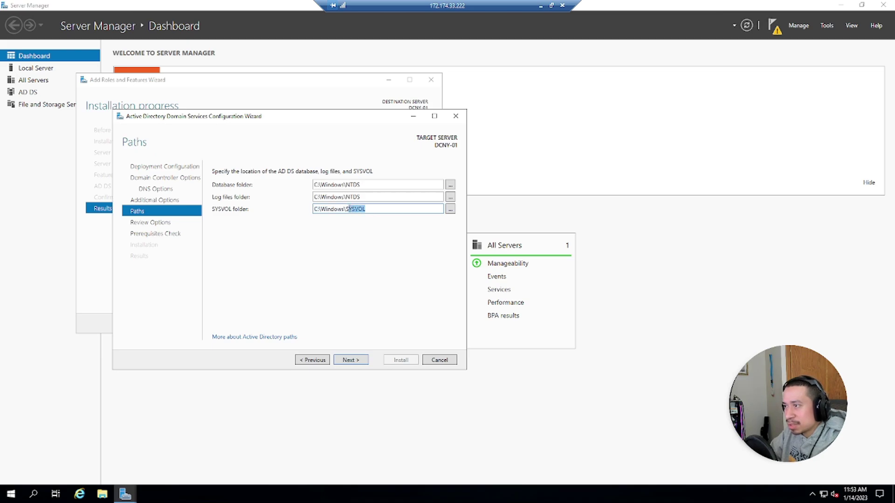
click(373, 196)
click(359, 198)
drag(358, 197, 347, 197)
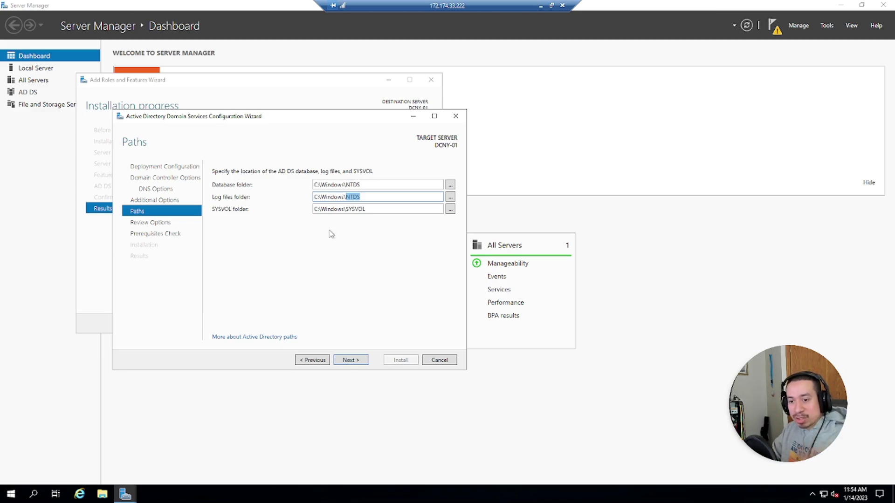
click(354, 365)
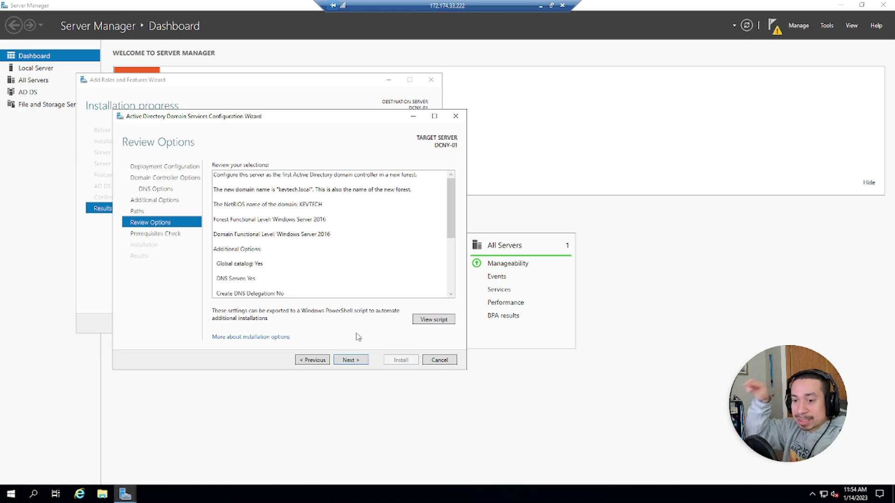
Step: View the deployment settings as a PowerShell script in Notepad and copy all of it
click(428, 320)
drag(171, 196, 18, 39)
right_click(96, 103)
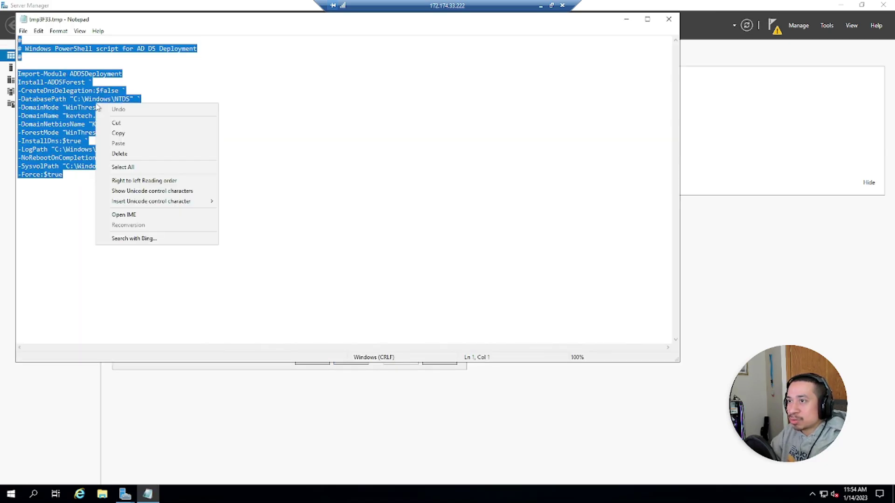
click(108, 132)
click(132, 113)
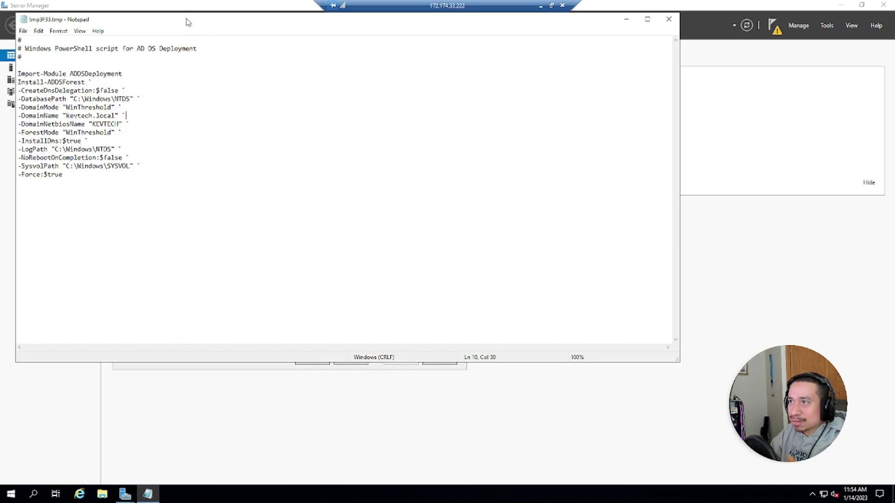
Step: Cancel the AD DS configuration wizard and close the Add Roles and Features wizard
drag(186, 20, 243, 142)
drag(269, 190, 374, 233)
click(364, 214)
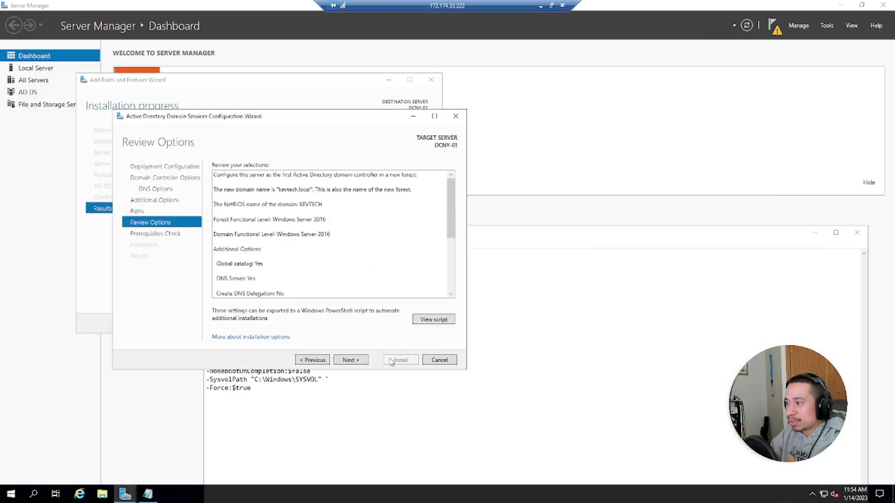
click(438, 360)
click(452, 279)
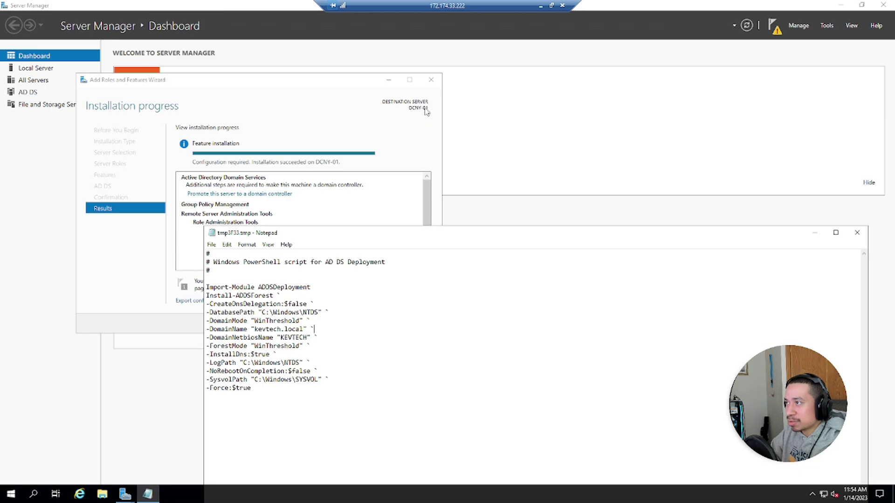
click(431, 80)
Step: Close Server Manager and review the script's Import-Module, Install-ADDSForest, $false DNS delegation and database path lines
click(884, 4)
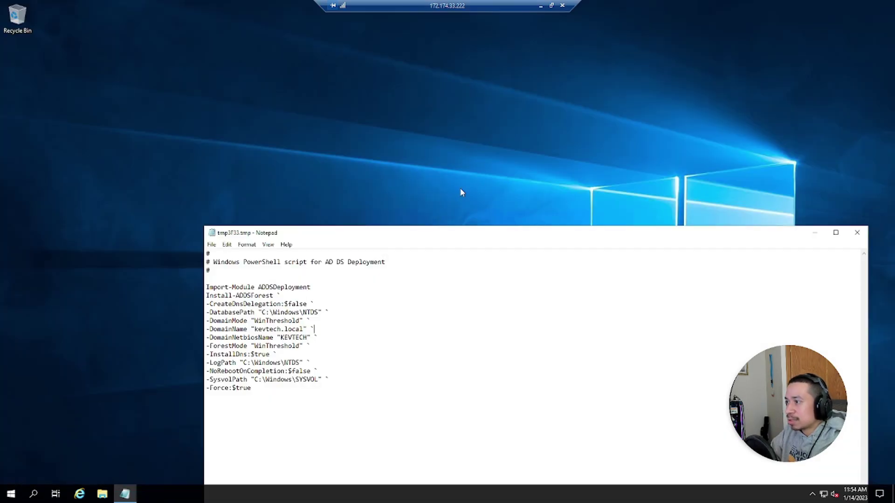
drag(415, 234, 373, 43)
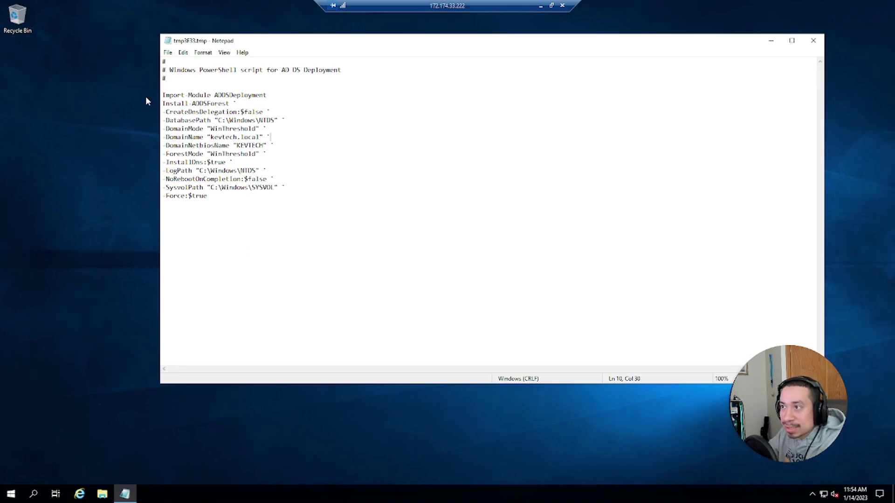
drag(163, 95, 251, 95)
click(249, 95)
click(239, 104)
drag(170, 103, 210, 104)
click(210, 103)
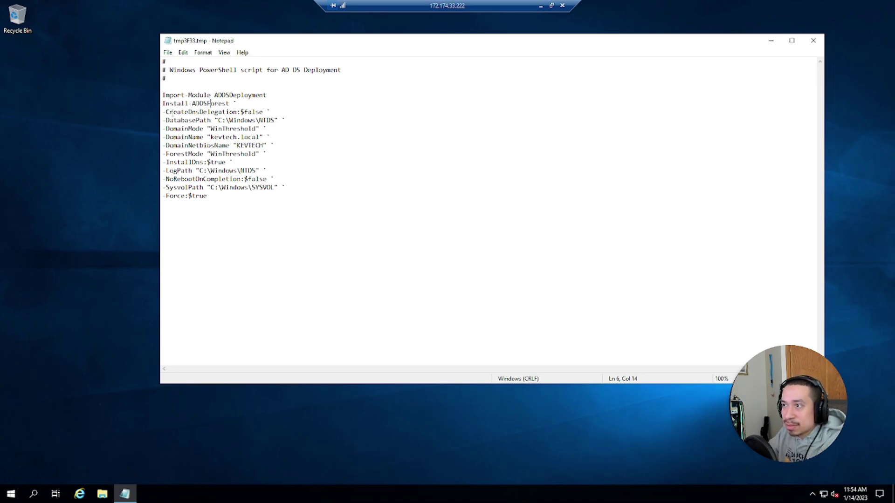
drag(243, 113, 256, 112)
click(252, 112)
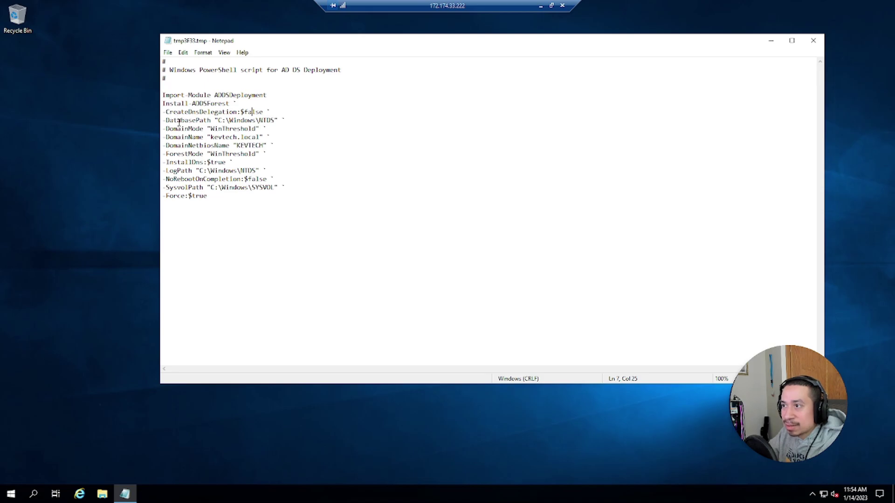
drag(218, 120, 276, 121)
Step: Review the kevtech.local domain name, KEVTECH NetBIOS name and LogPath values in the script
click(229, 136)
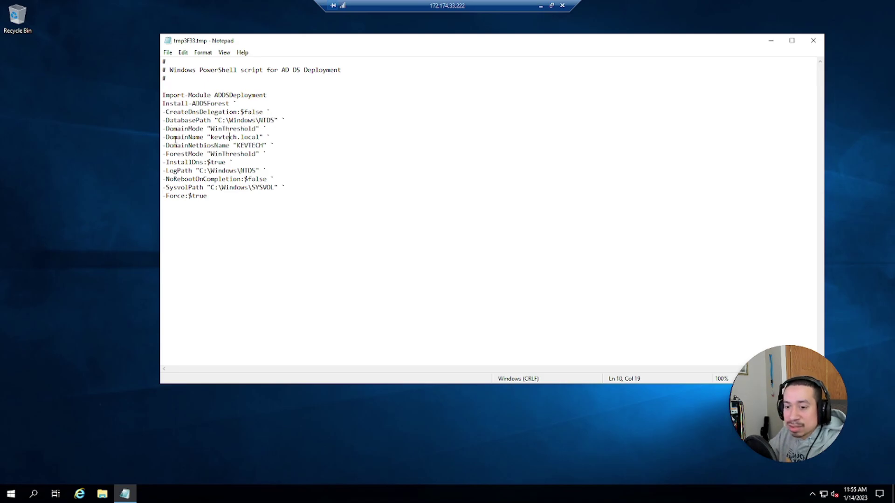
drag(214, 137, 259, 138)
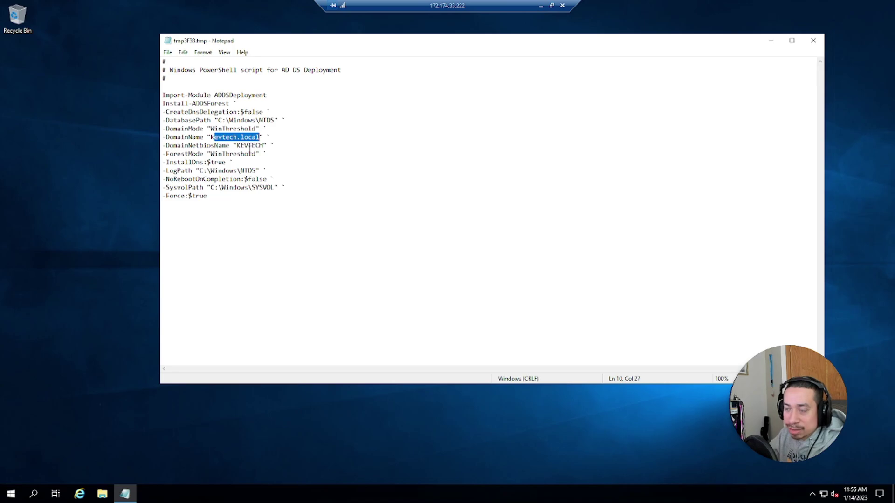
click(200, 162)
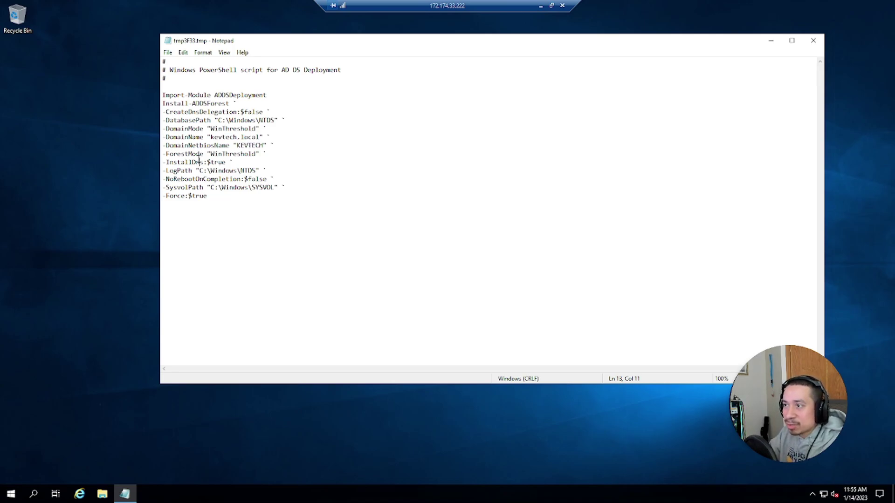
drag(236, 145, 263, 146)
click(226, 154)
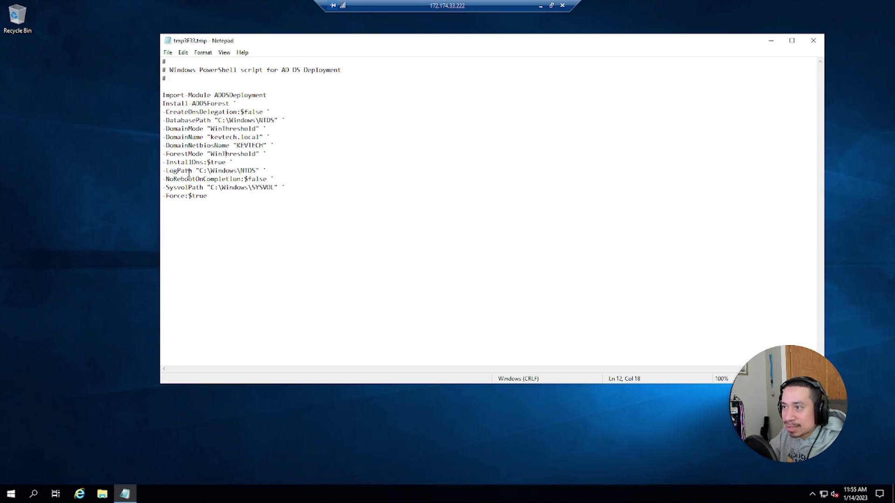
drag(172, 170, 232, 171)
click(235, 171)
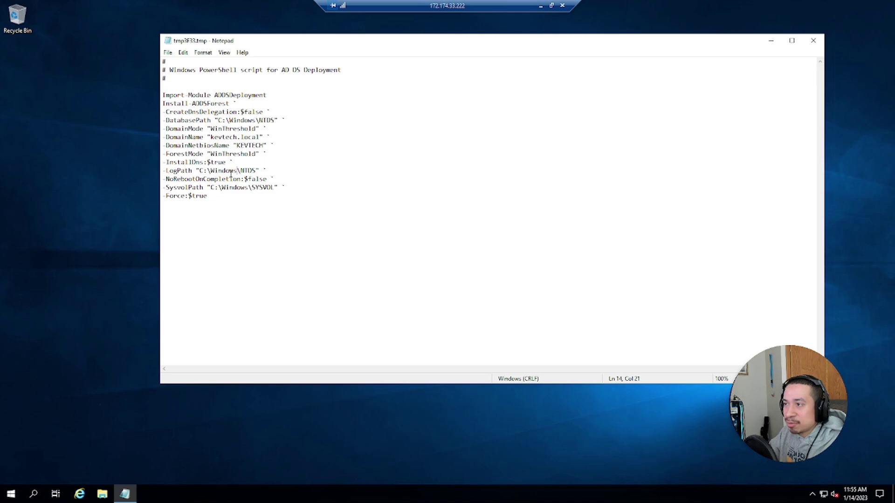
Step: Select the whole deployment script and copy it to the clipboard
drag(233, 196, 150, 61)
right_click(206, 128)
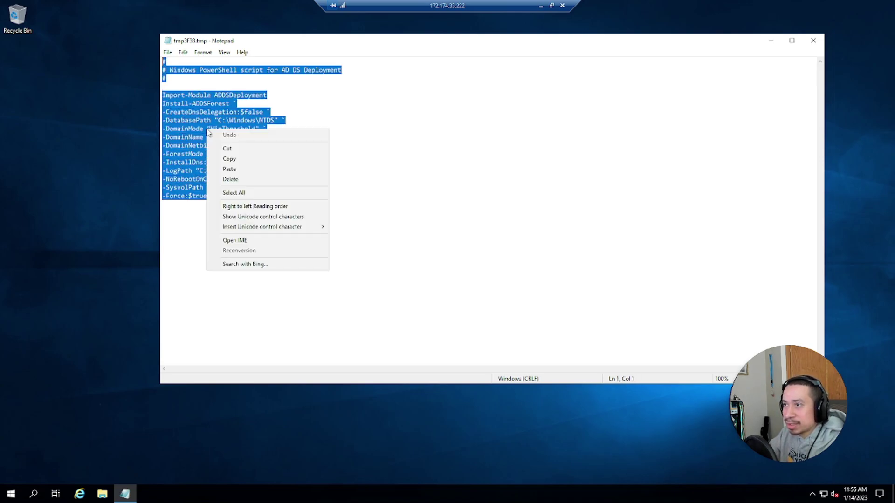
click(225, 159)
click(406, 157)
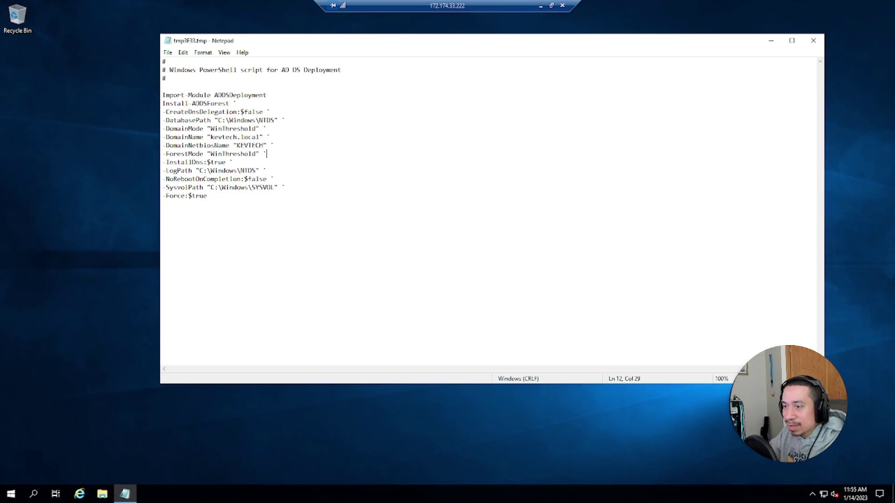
click(14, 495)
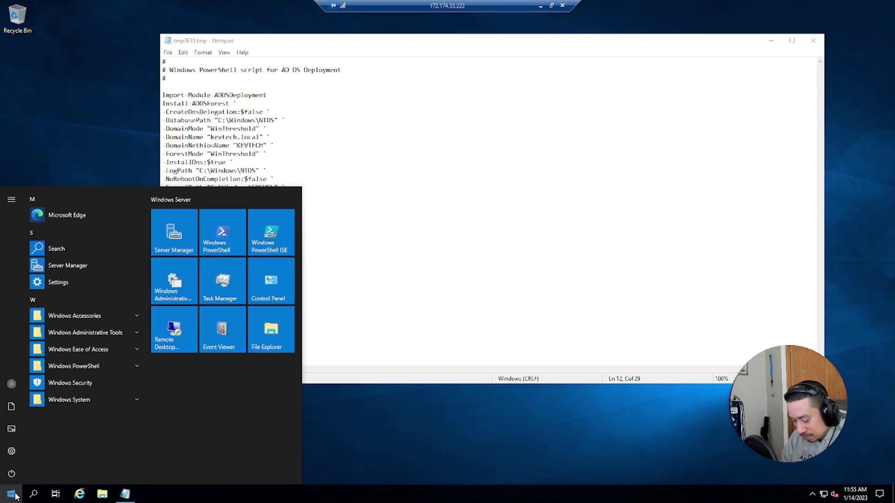
Step: Search 'power' and run Windows PowerShell as administrator
text(power)
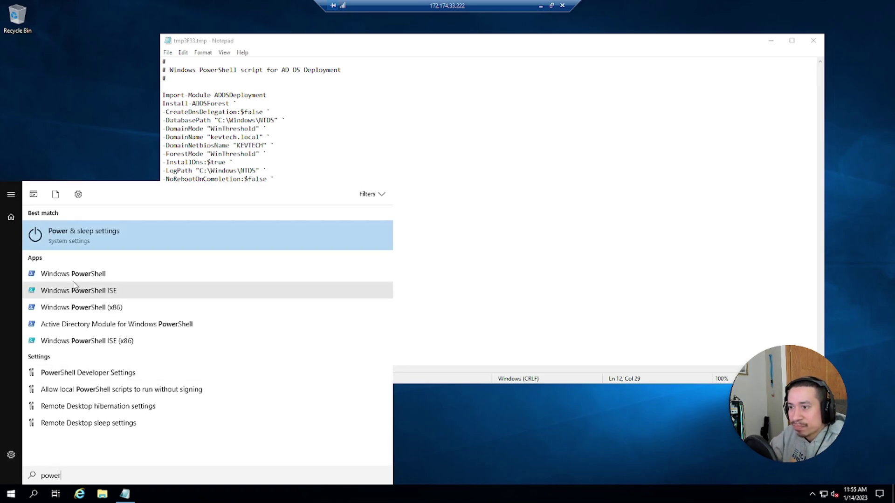
right_click(69, 291)
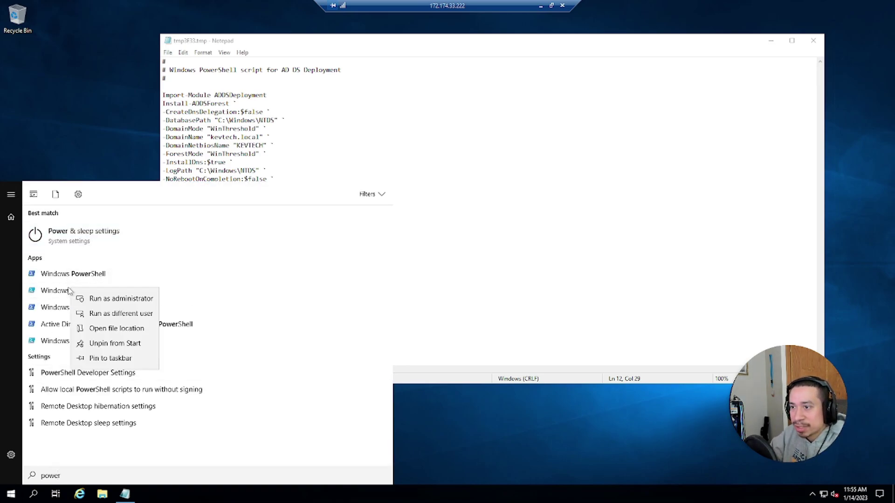
right_click(60, 276)
click(76, 284)
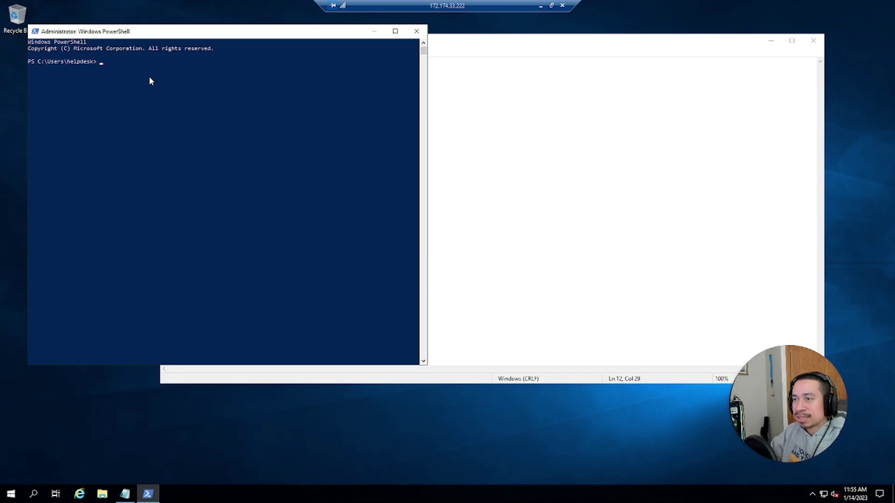
Step: Paste and run the Install-ADDSForest script, entering and confirming the SafeMode password, then close Notepad
right_click(149, 81)
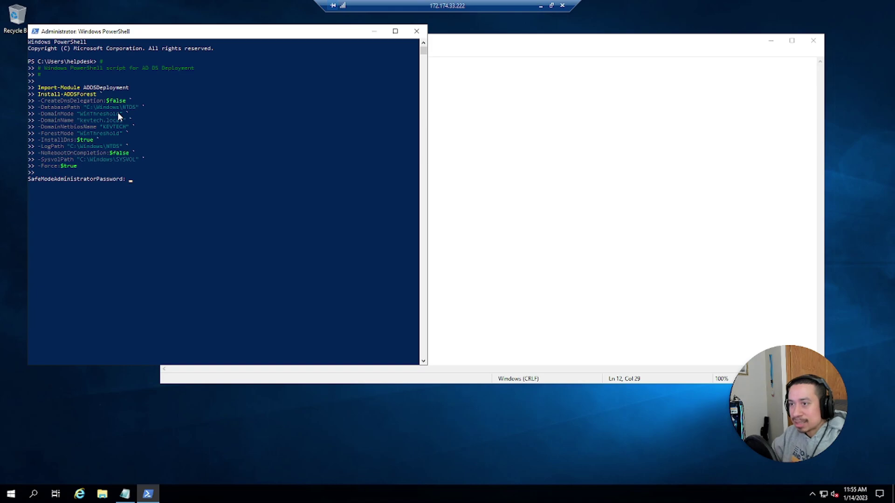
text(********)
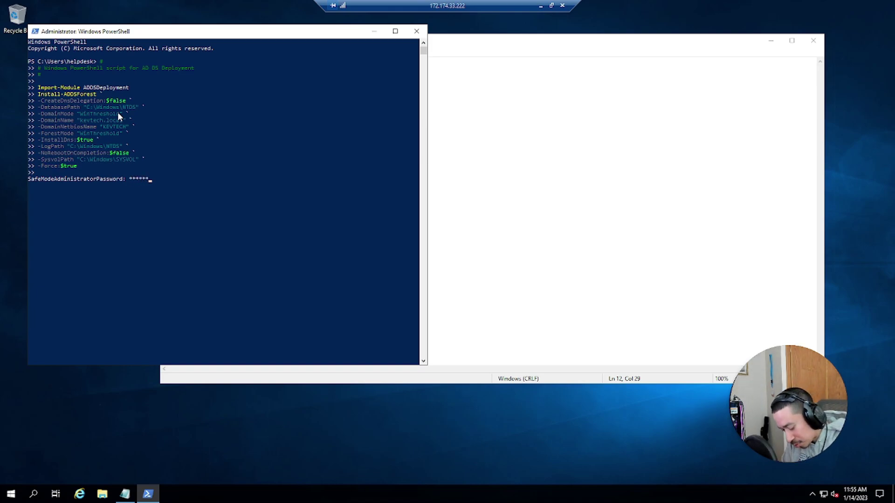
text(****)
key(Return)
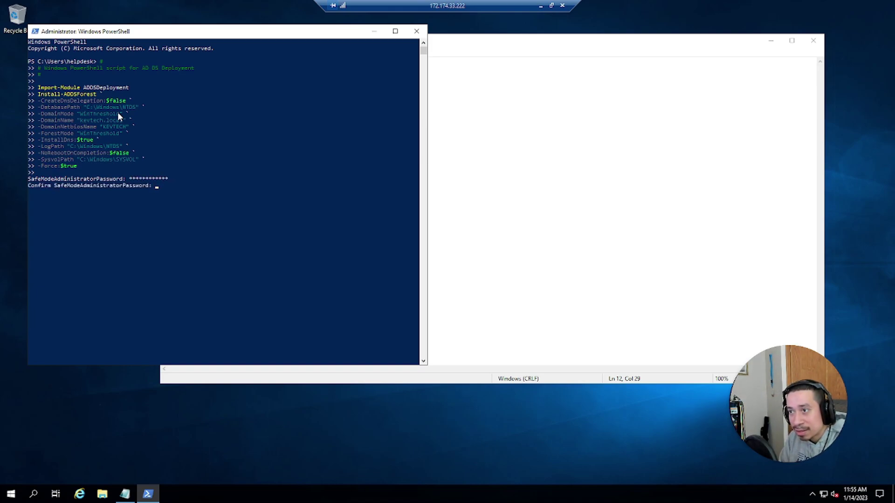
text(********)
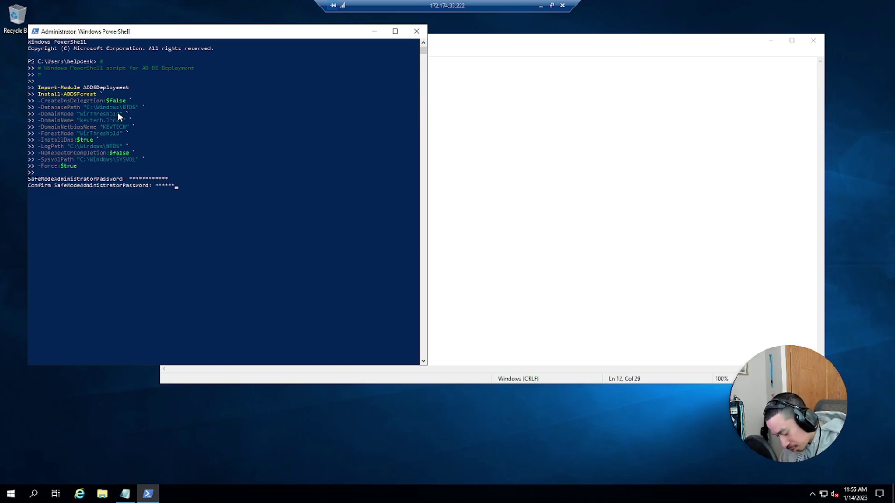
text(****)
key(Return)
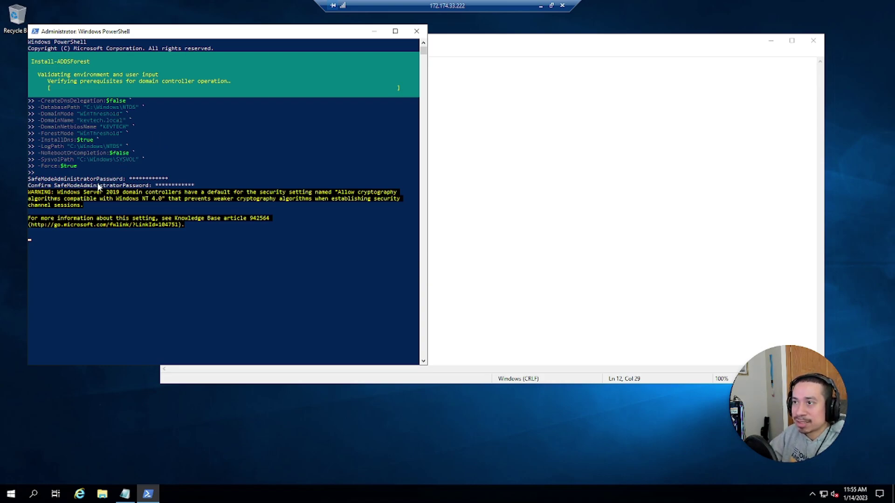
click(607, 246)
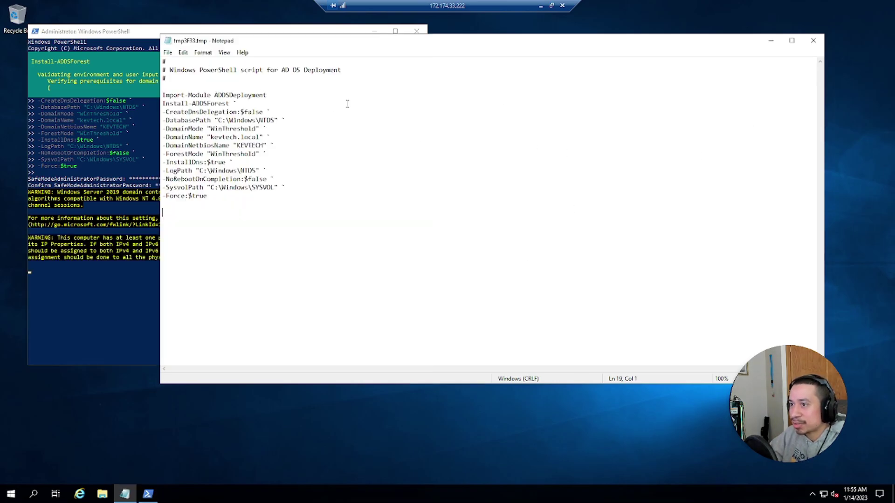
click(812, 41)
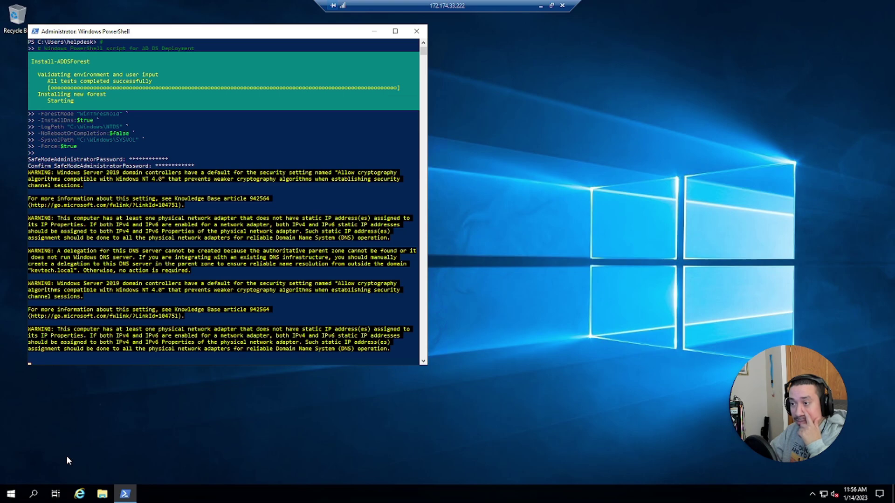
Step: Launch Command Prompt with administrator rights from Start search (cmd)
click(11, 494)
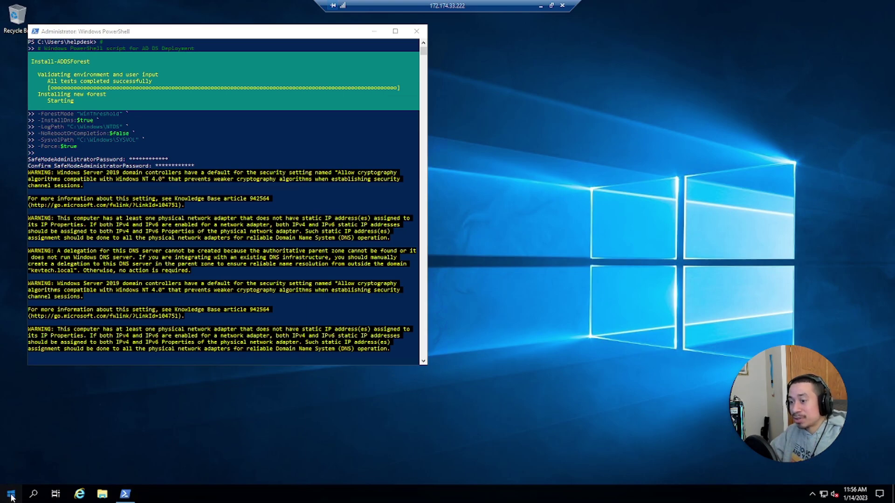
text(cmd)
key(Return)
Step: Run ipconfig and highlight the adapter details: IPv4 10.0.0.4, gateway 10.0.0.1
text(ipconfig)
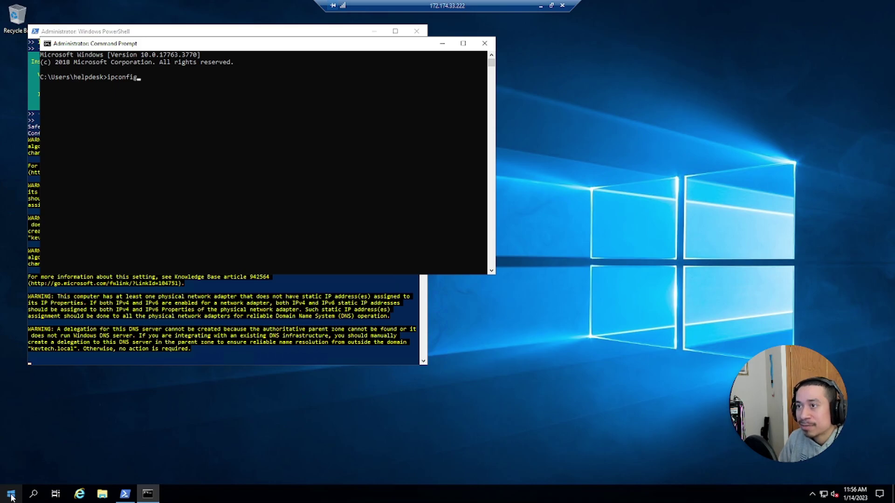
key(Return)
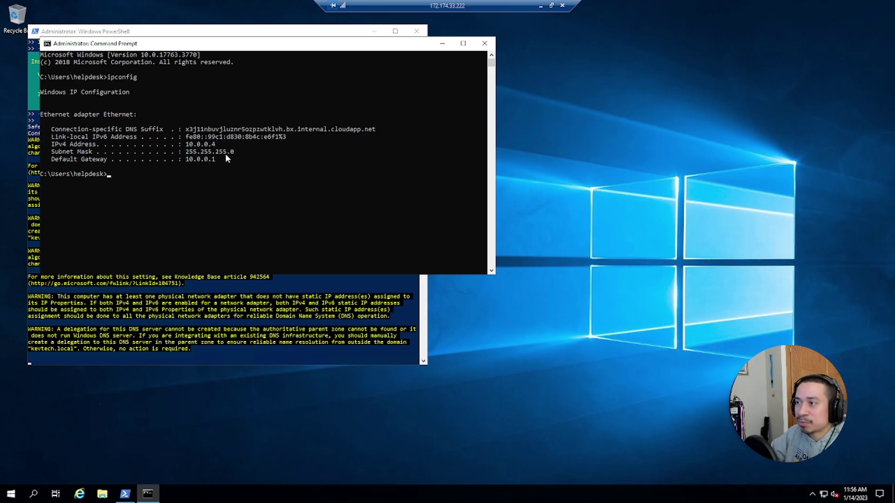
click(221, 166)
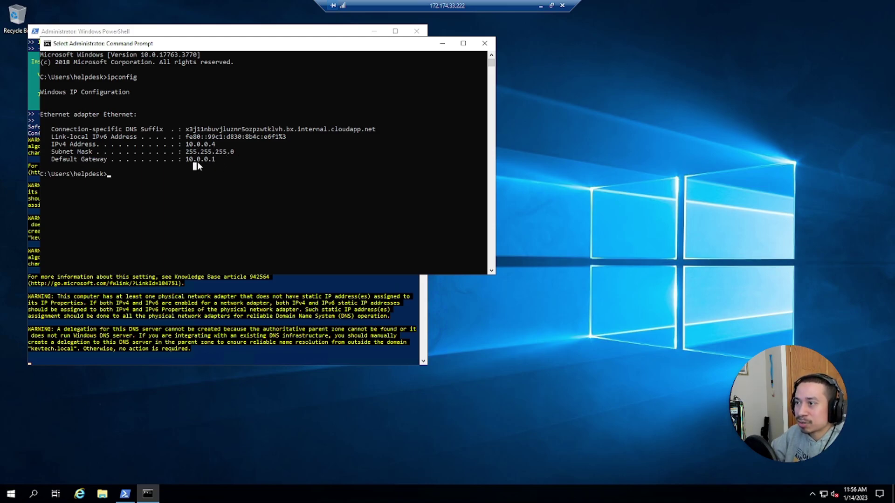
drag(217, 160, 48, 130)
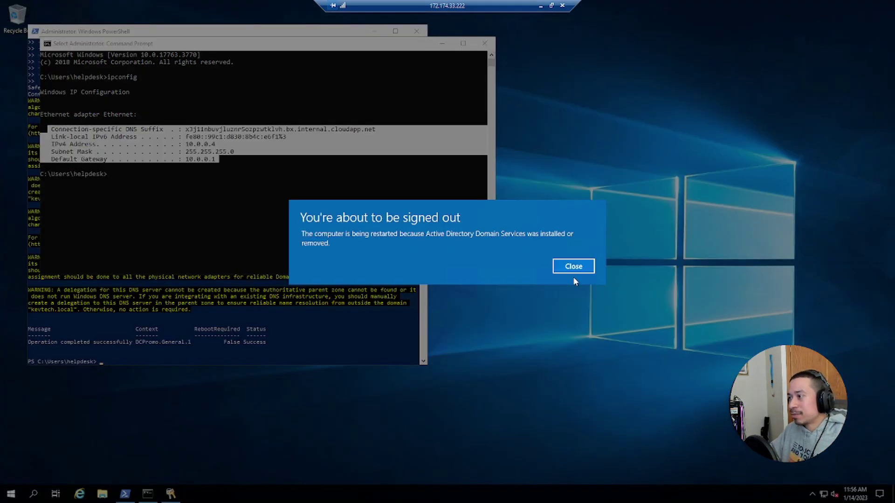
Step: Close the 'You're about to be signed out' notice and the Command Prompt window
click(573, 268)
click(482, 44)
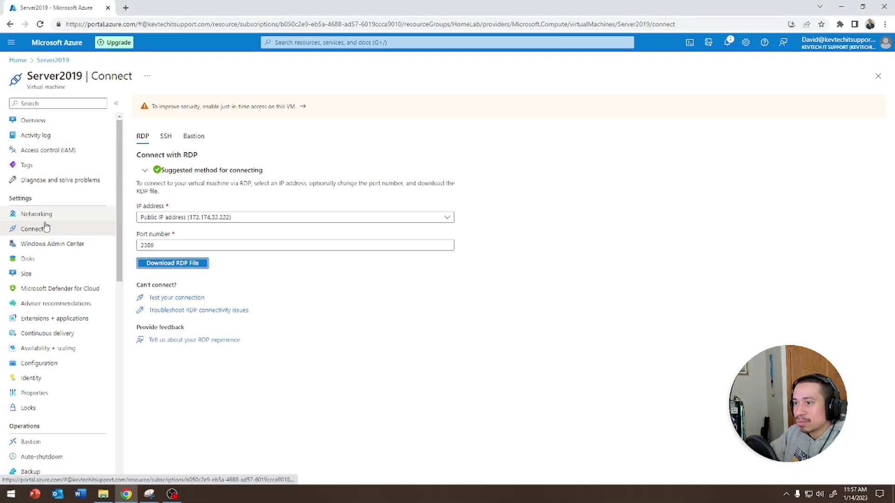
Step: From the Server2019 overview, download the RDP file via Connect > RDP and start connecting
click(50, 121)
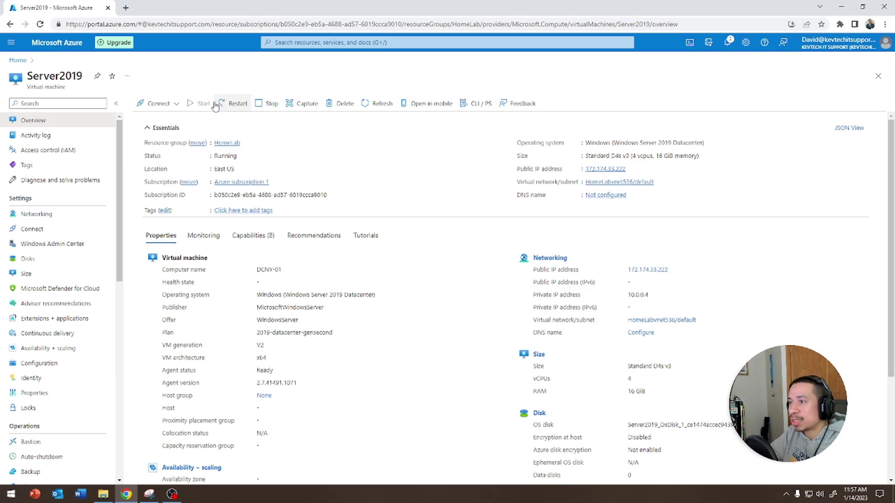
click(171, 105)
click(141, 120)
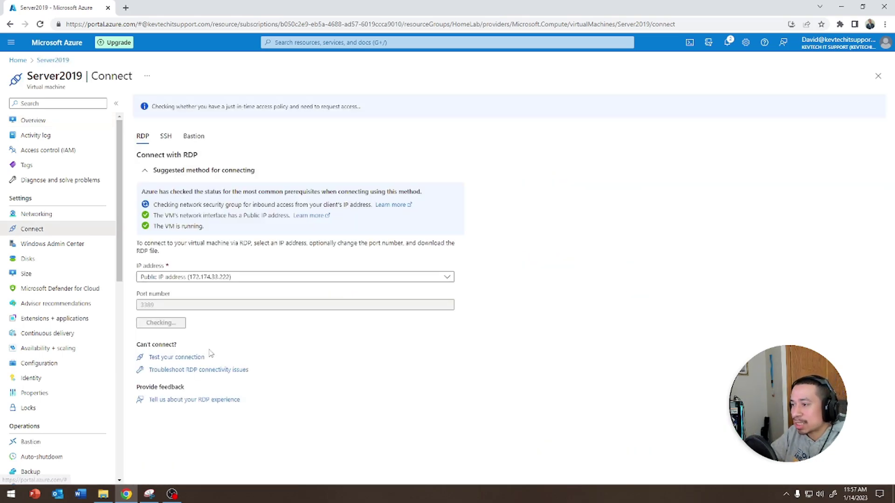
click(169, 323)
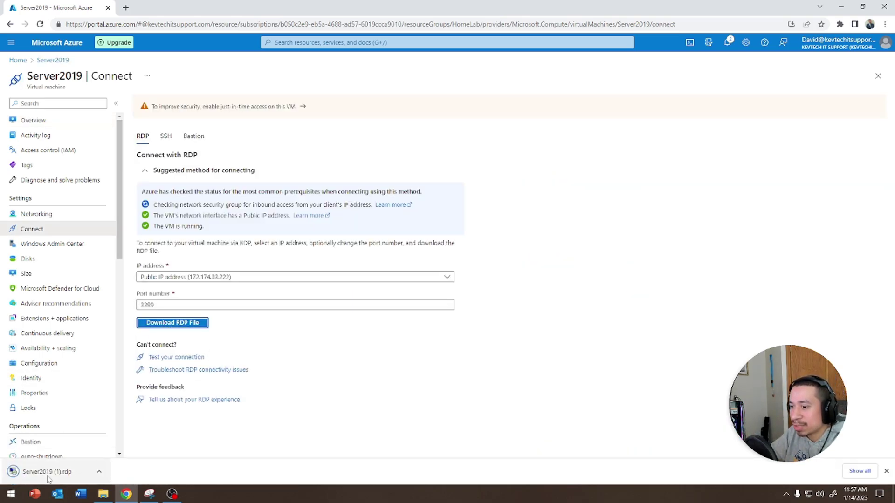
click(61, 472)
click(511, 295)
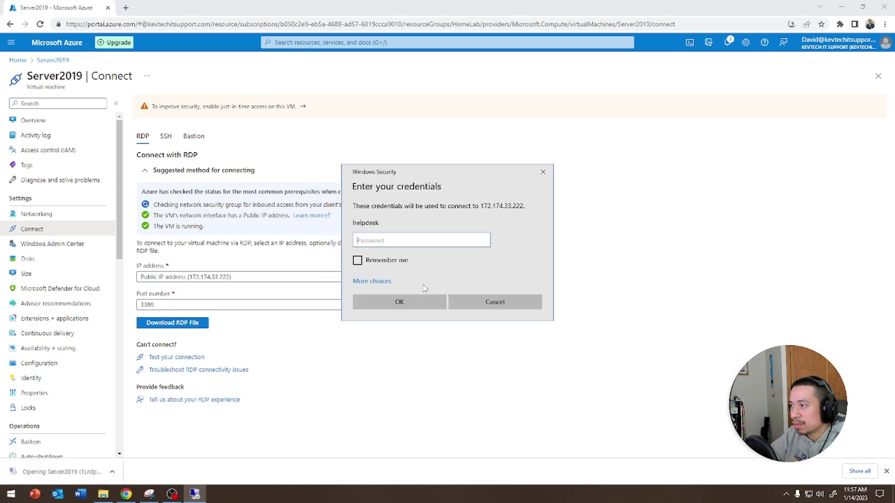
Step: Sign in with the helpdesk account password, retrying after failures, then cancel the prompt
text(***)
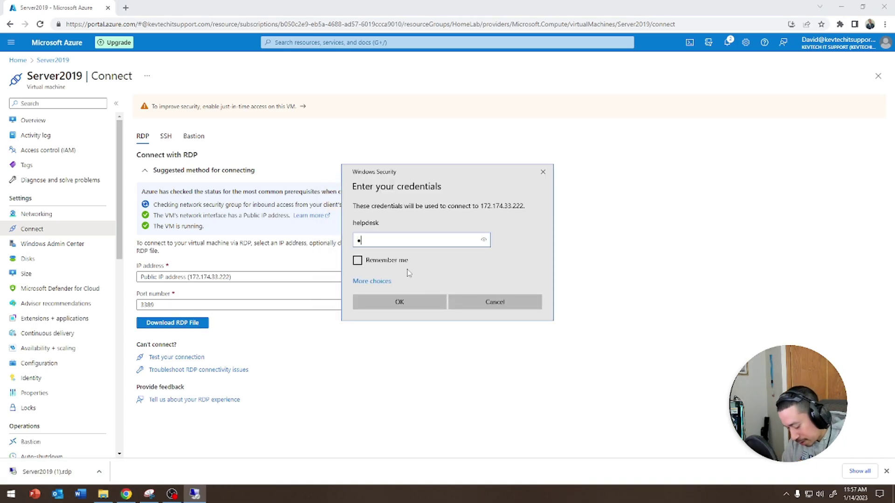
text(********)
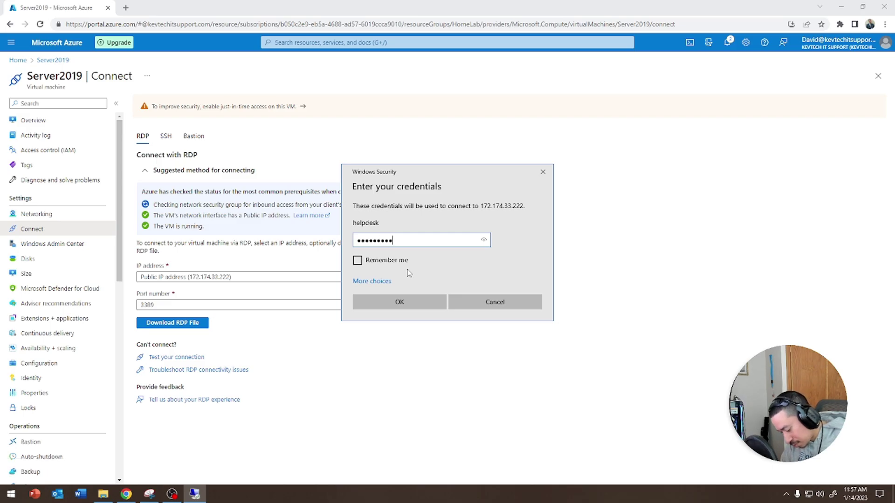
text(*)
key(Return)
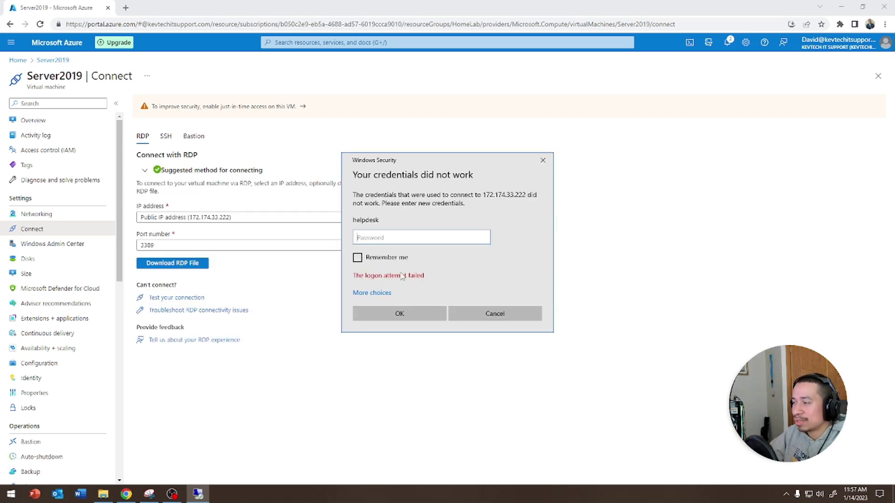
text(************)
key(Return)
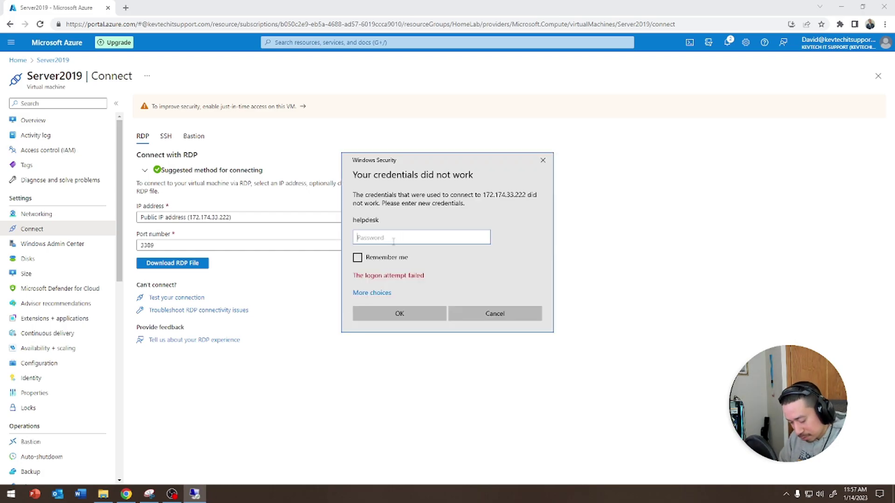
text(*)
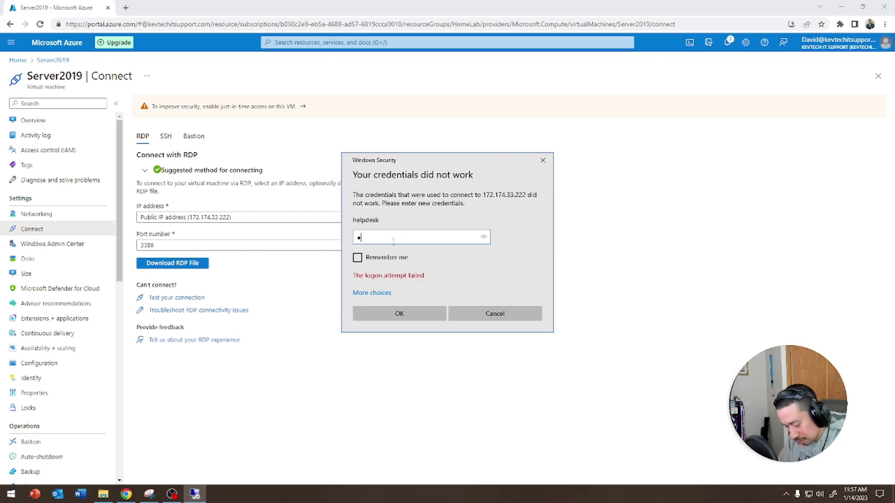
key(BackSpace)
text(******)
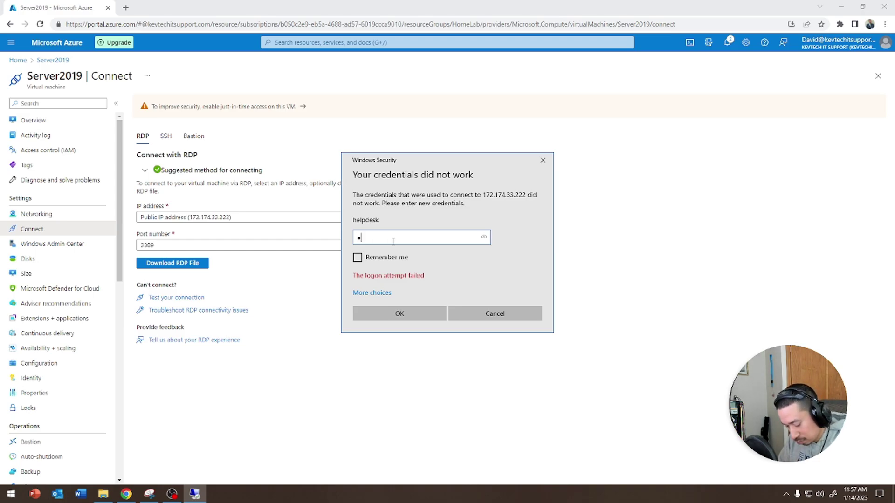
text(******)
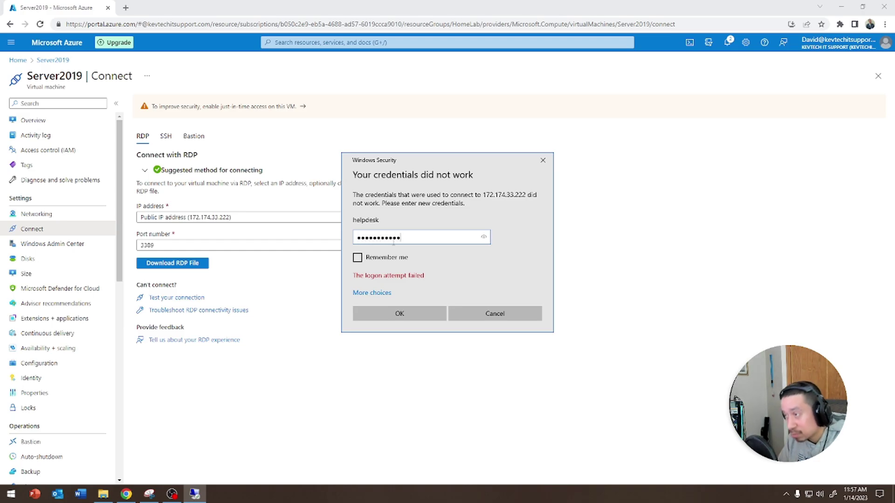
key(Return)
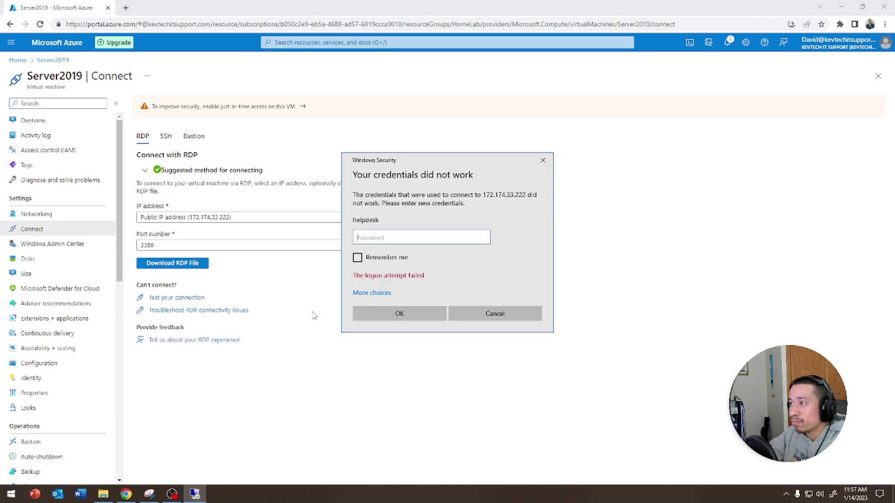
click(494, 313)
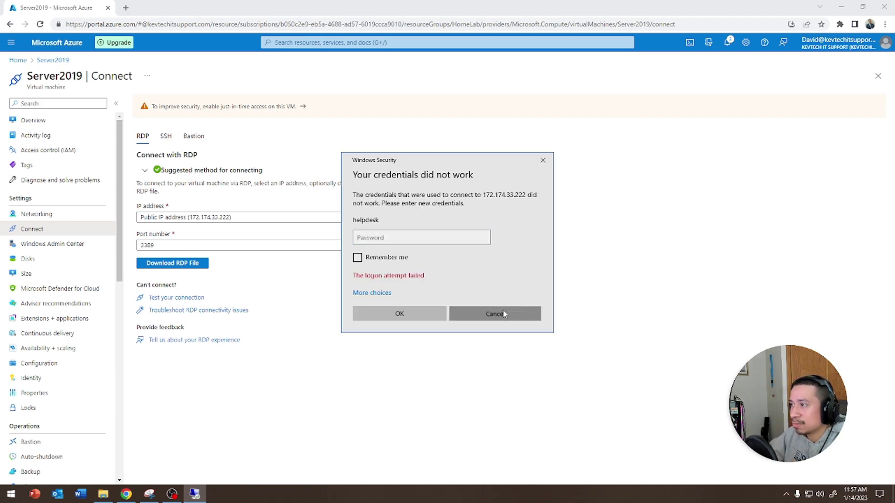
Step: Download a fresh RDP file, retry the helpdesk sign-in, and cancel after it fails again
click(103, 494)
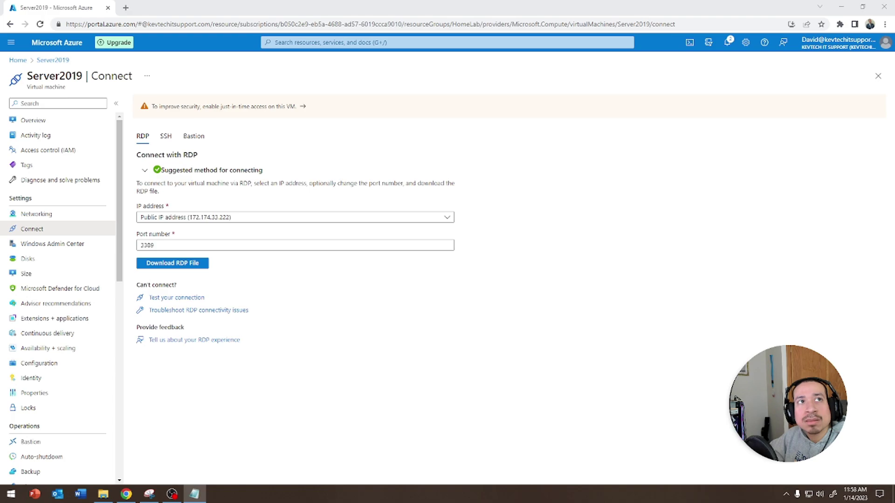
click(195, 264)
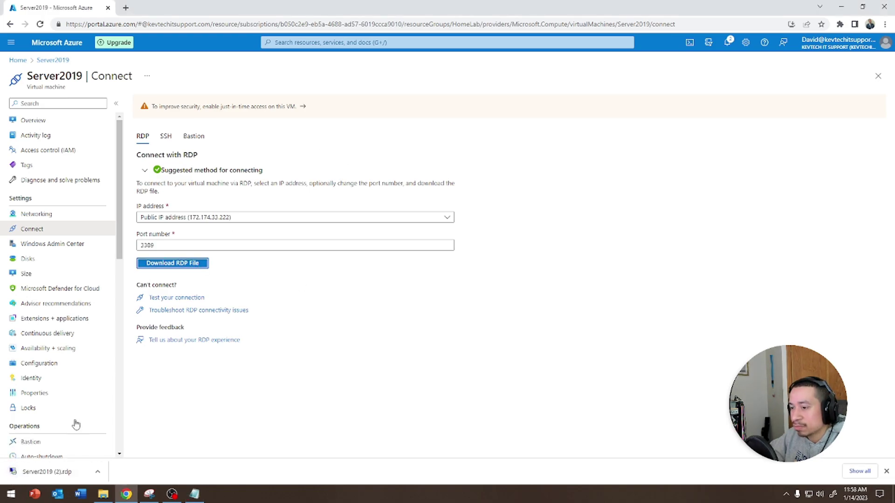
click(14, 472)
click(511, 294)
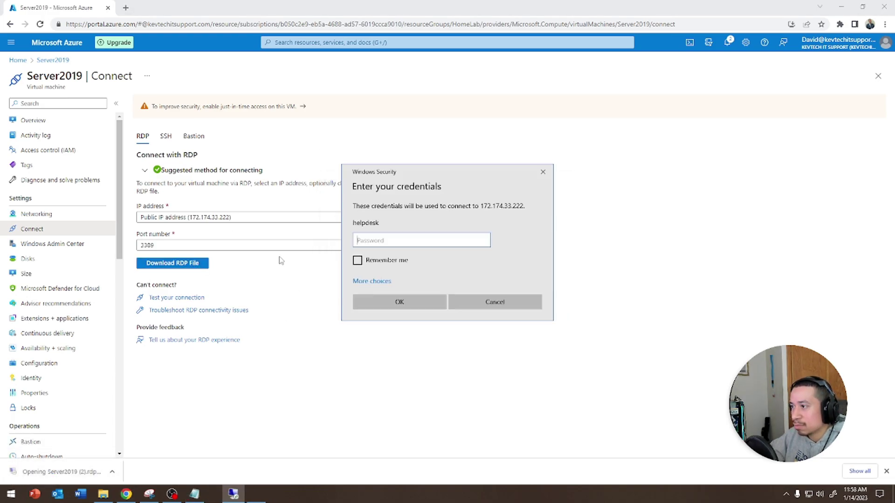
text(•••••••••••••)
key(Return)
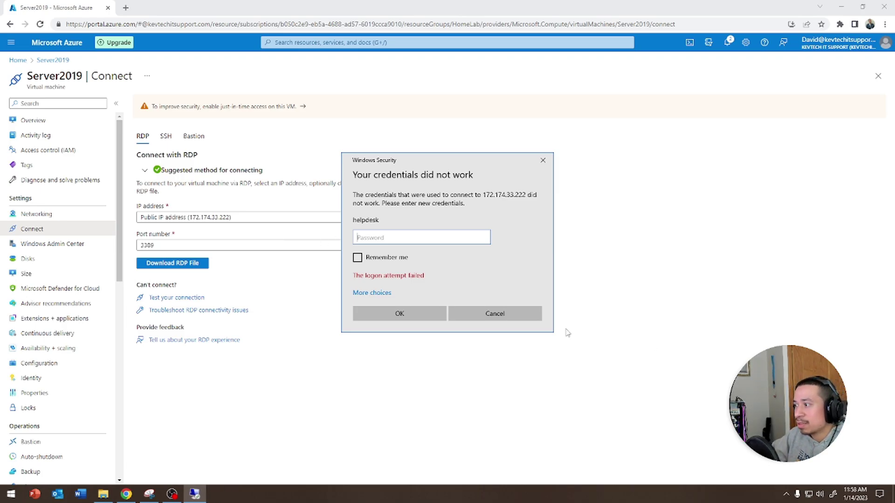
click(508, 315)
scroll(76, 226, down, 10)
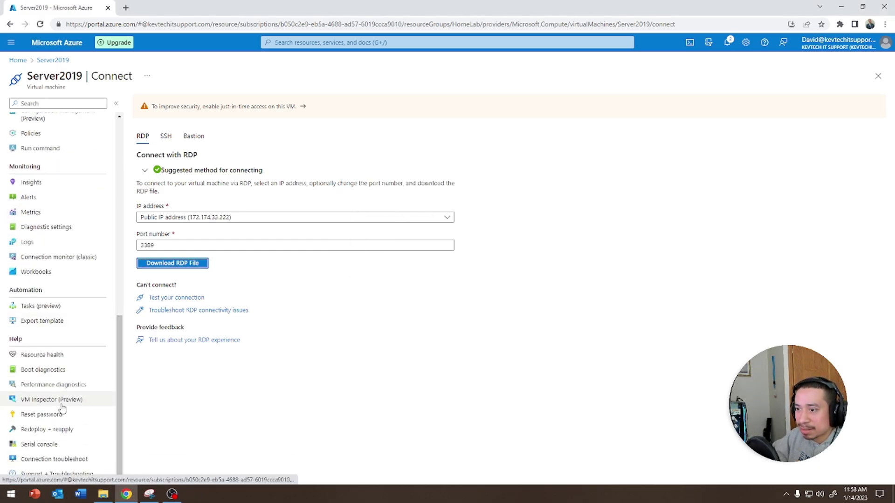
Step: Submit a password reset for user helpdesk, entering the new password twice
click(47, 415)
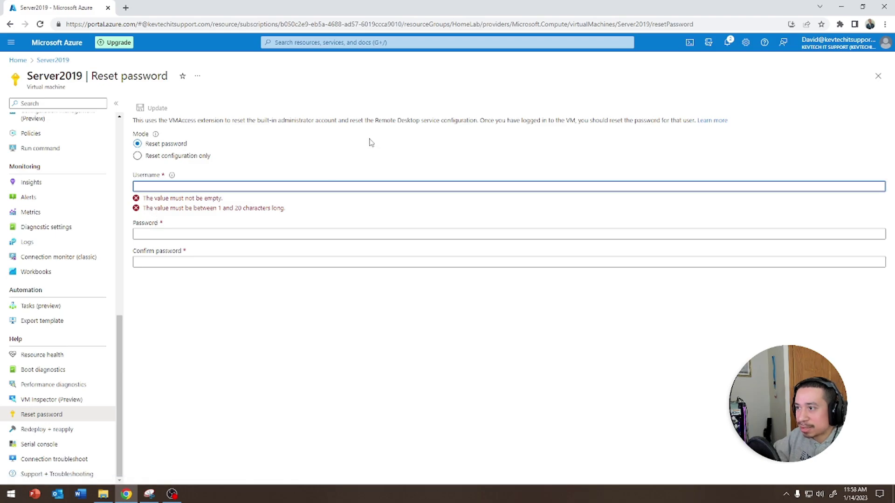
text(helpdesk)
key(Tab)
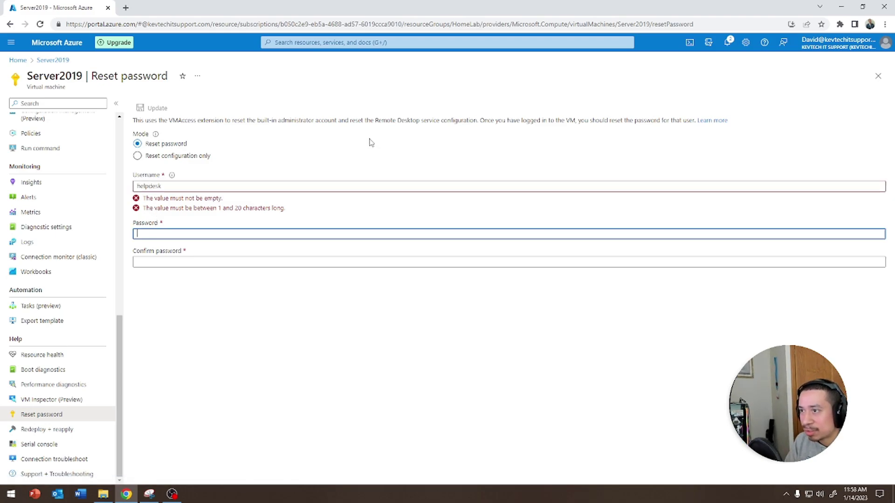
text(P)
text(*********)
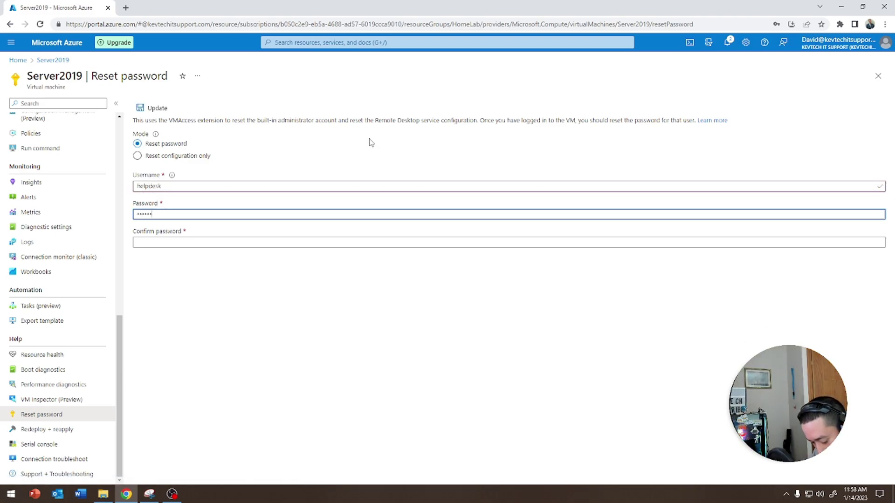
key(Tab)
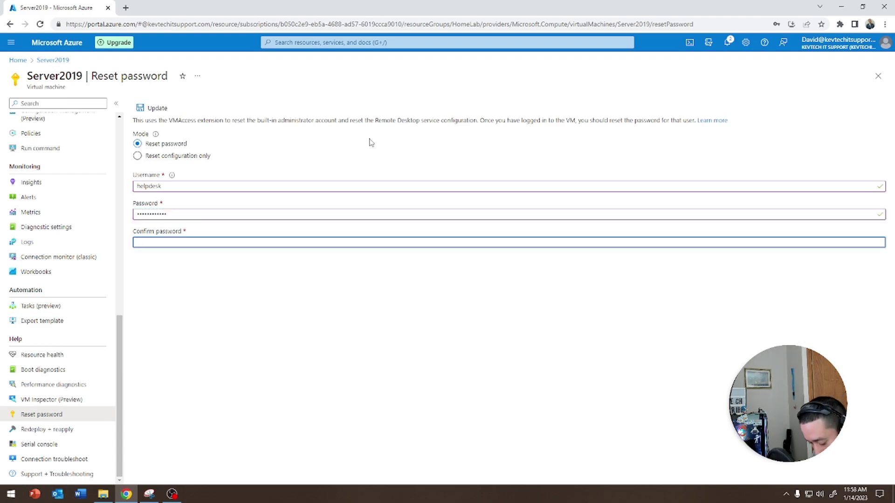
text(************)
click(153, 108)
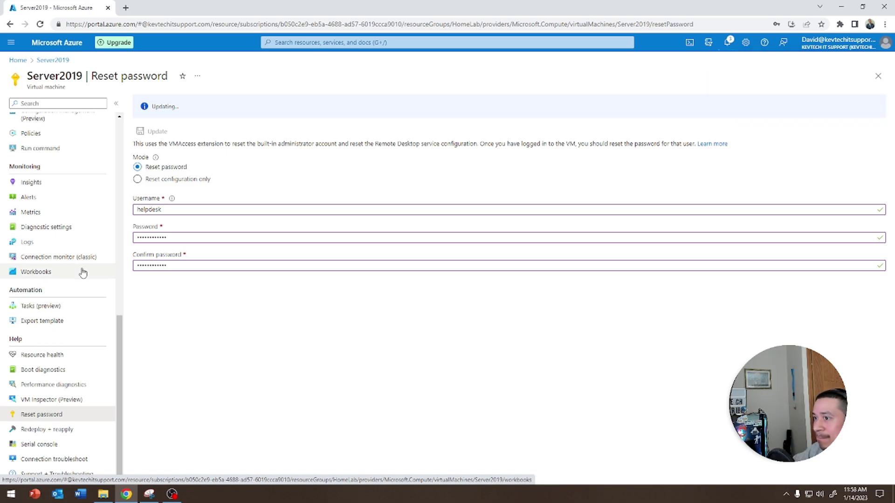
Step: Check Notifications, which report Failed to reset password, and return to the VM overview
scroll(95, 239, up, 10)
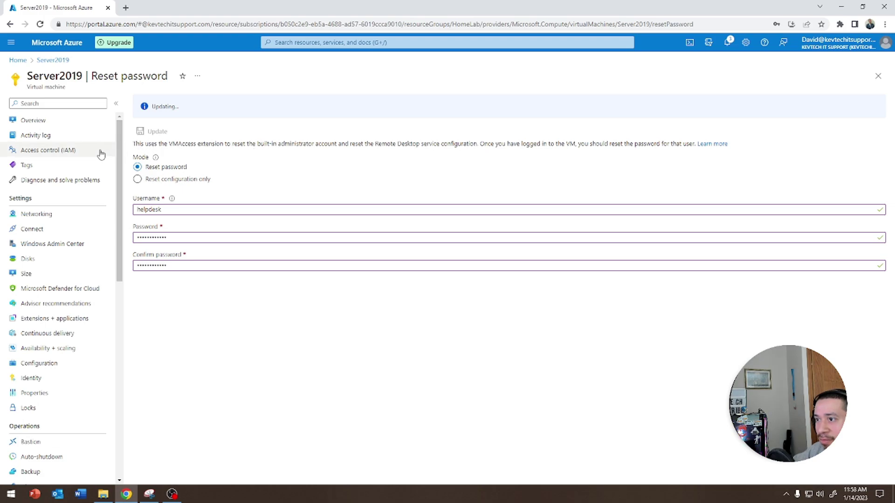
click(727, 42)
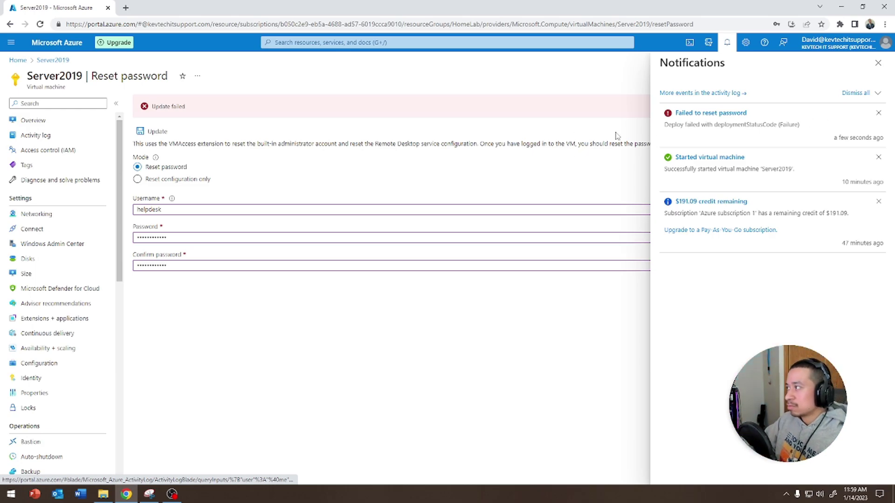
click(62, 125)
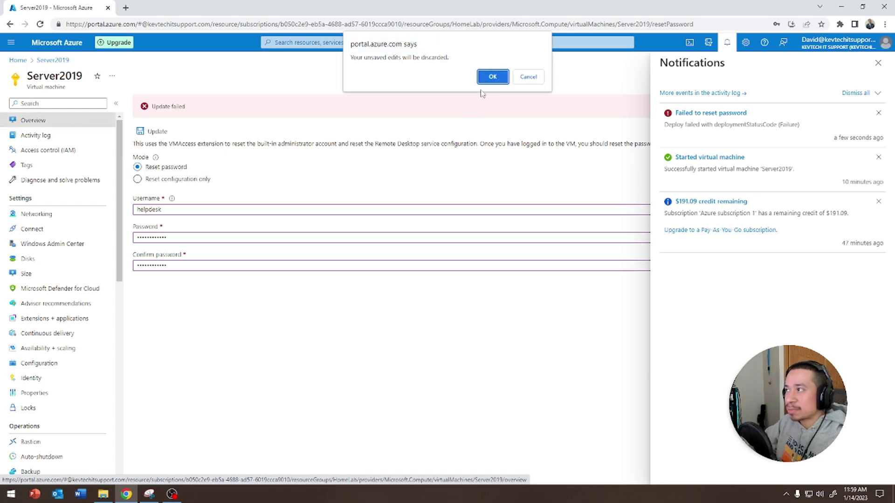
Step: Discard the reset form, close notifications, and download a new RDP file via Connect > RDP
click(490, 77)
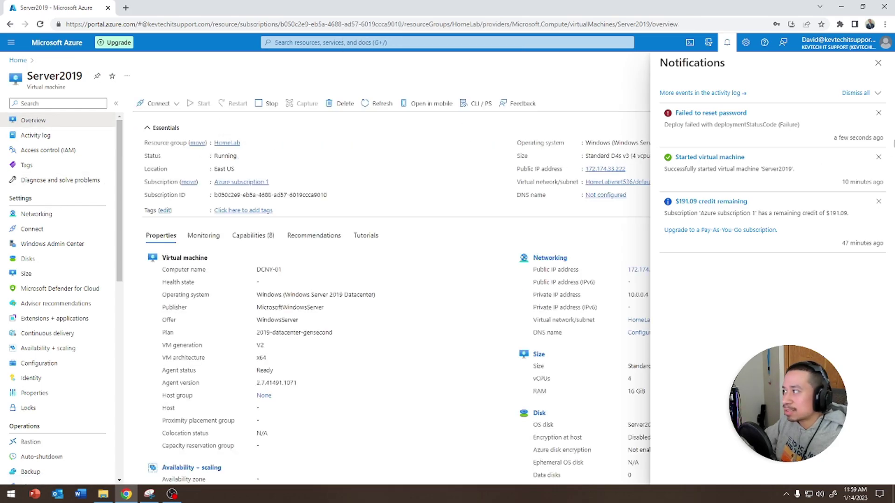
click(878, 62)
click(160, 104)
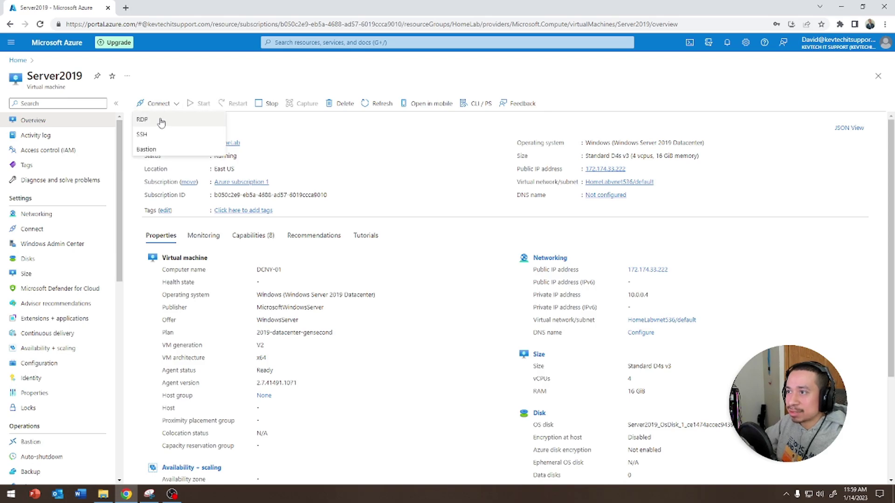
click(159, 120)
click(171, 324)
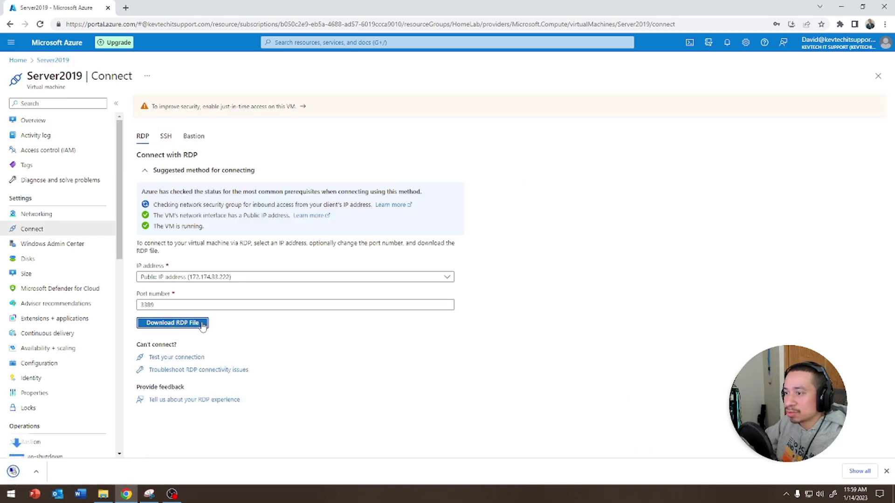
Step: Open the RDP file, connect past the publisher warning, and submit the helpdesk password
click(53, 473)
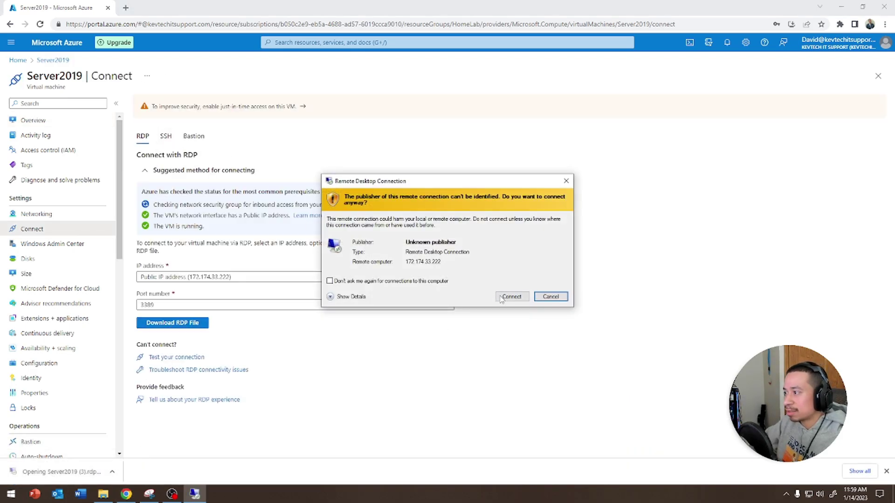
click(503, 298)
text(•••••••••)
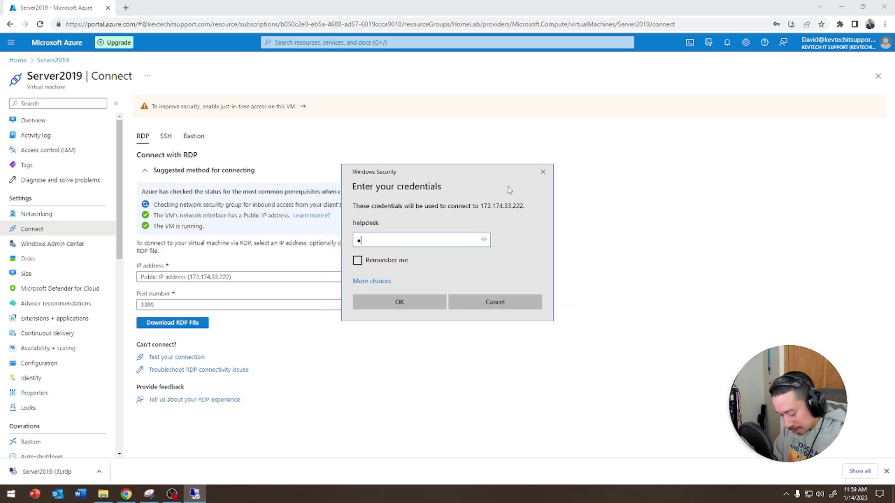
text(•••)
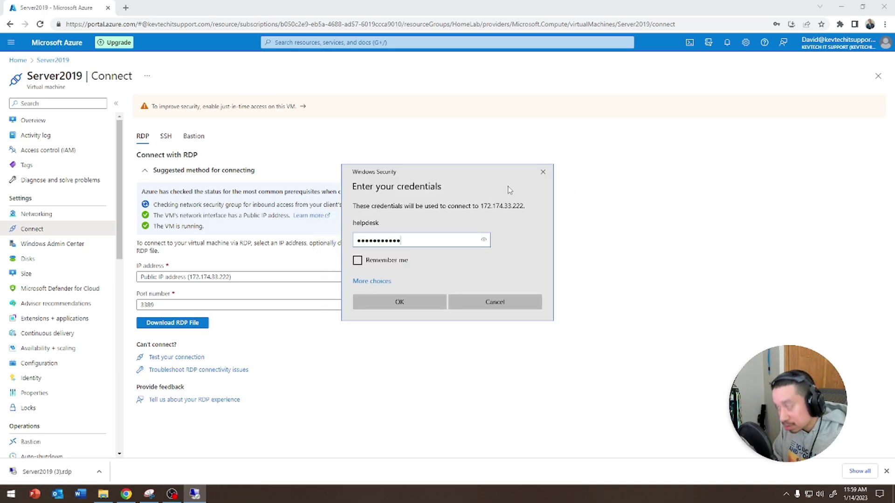
key(Return)
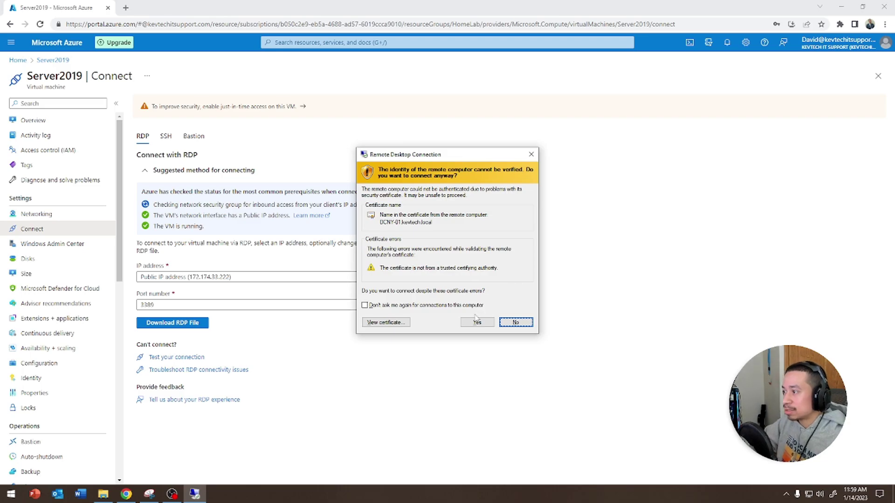
Step: Accept the DCNY-01.kevtech.local certificate warning and let the Server Manager session load
click(477, 322)
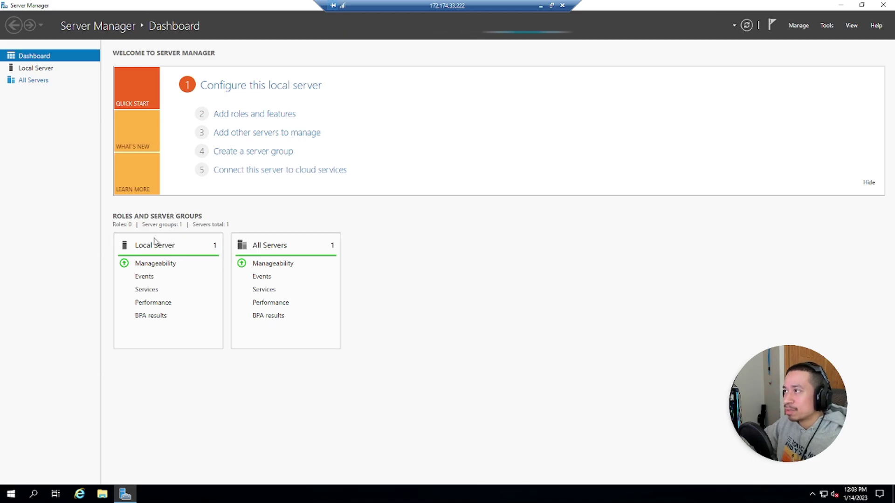
Step: Launch Active Directory Administrative Center from Start > Windows Administrative Tools
click(10, 495)
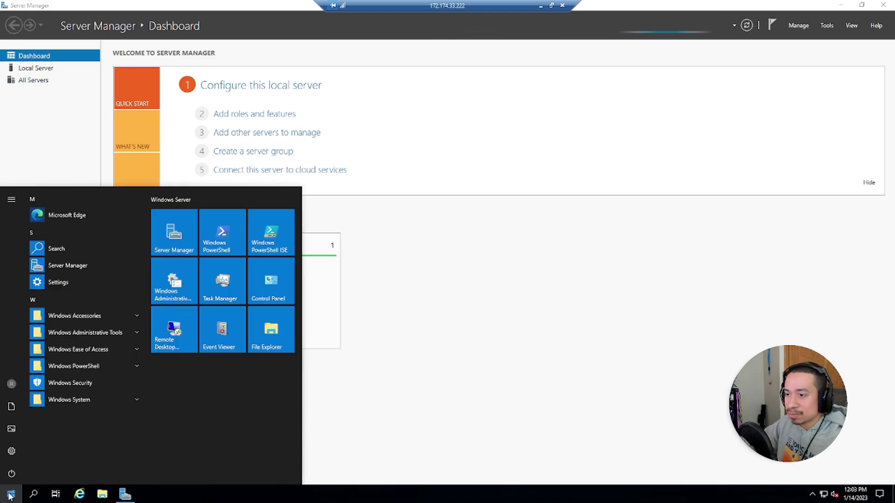
click(94, 329)
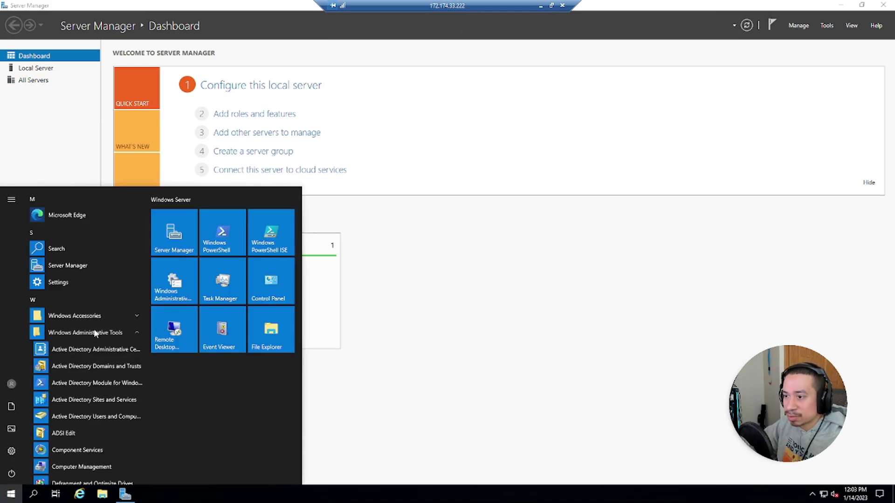
click(80, 350)
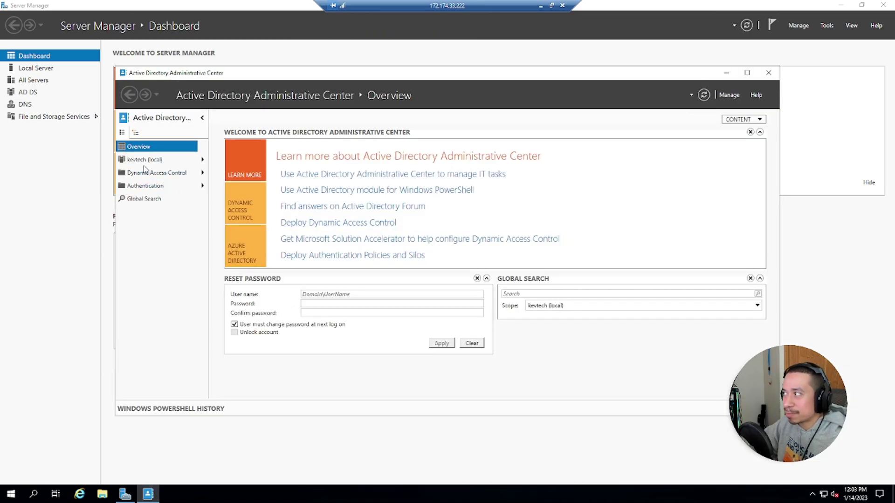
Step: Select kevtech (local), run Enable Recycle Bin and confirm OK, dismissing the refresh notices
click(143, 159)
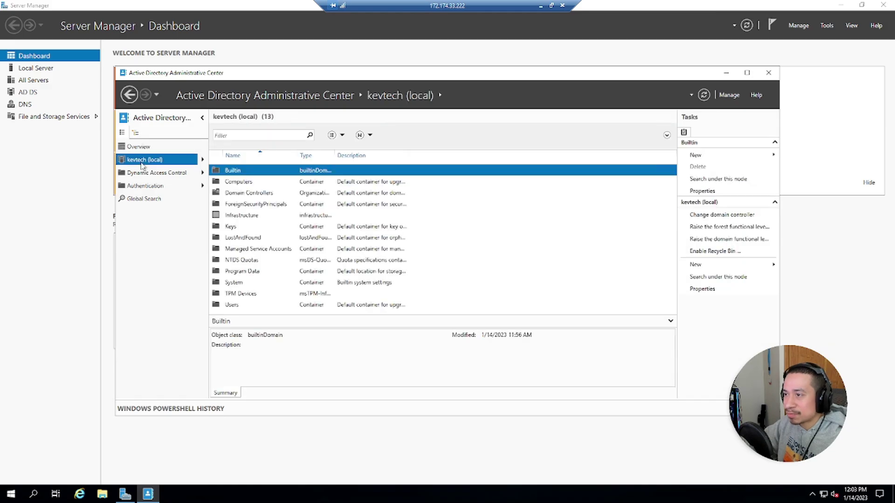
click(702, 253)
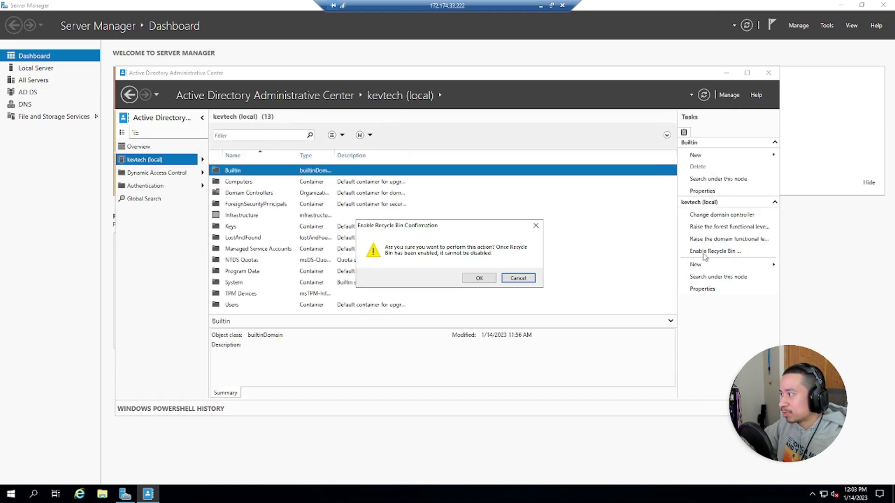
click(478, 278)
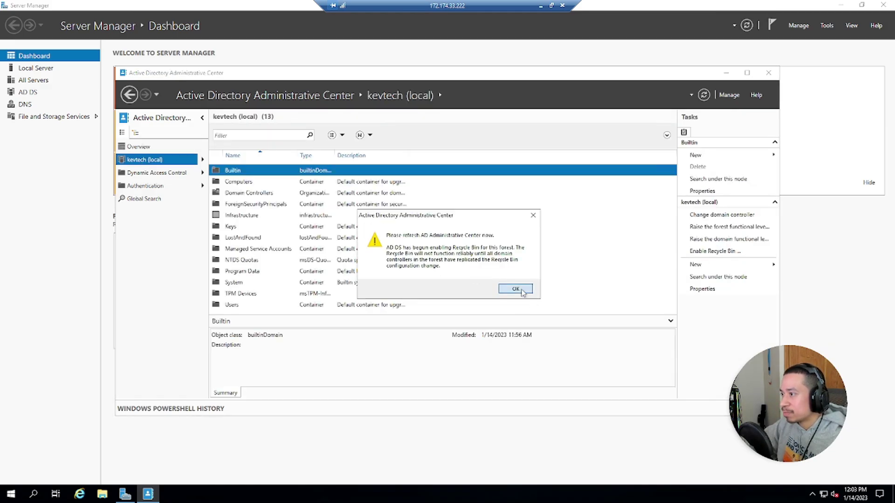
click(517, 290)
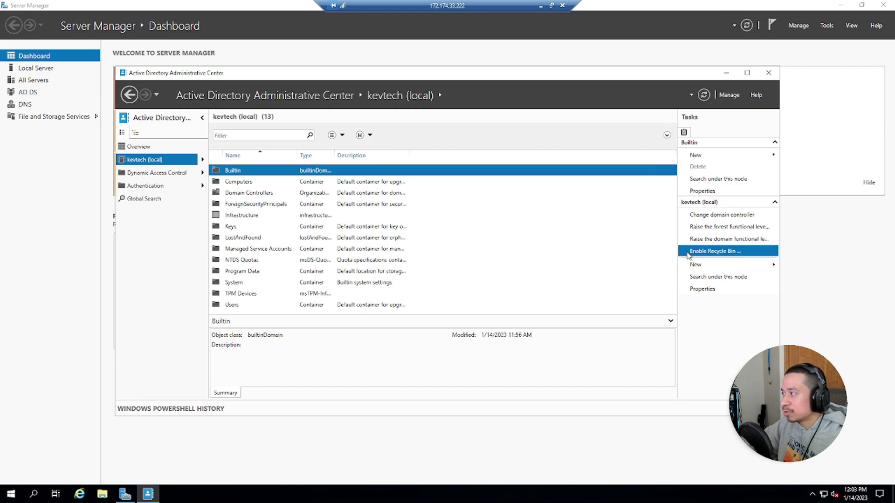
click(704, 252)
click(479, 278)
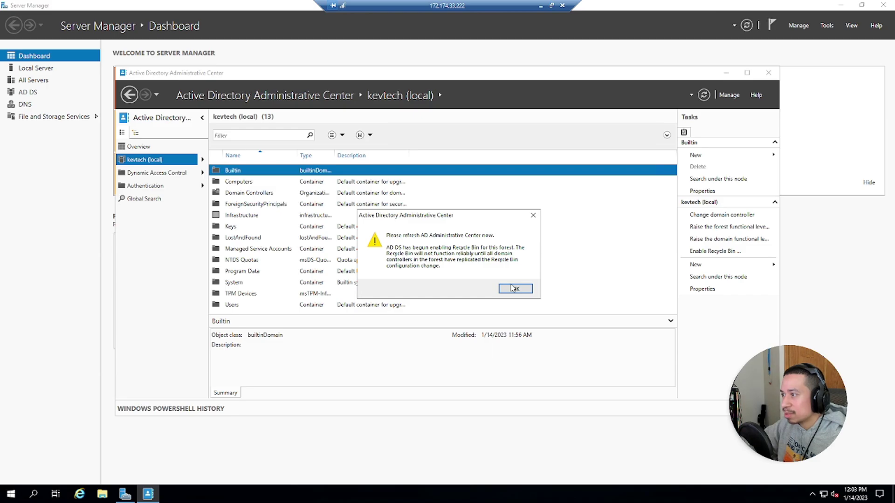
click(513, 288)
click(152, 172)
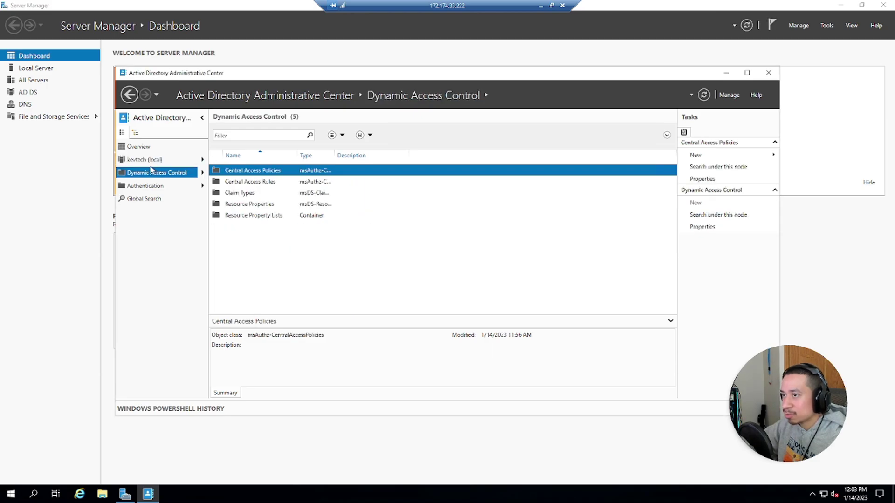
click(147, 160)
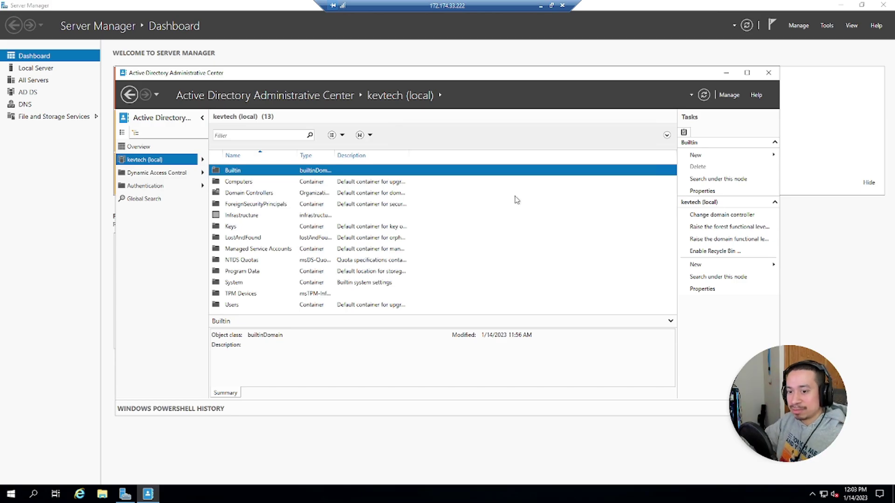
Step: Close and relaunch Active Directory Administrative Center from Windows Administrative Tools
click(768, 72)
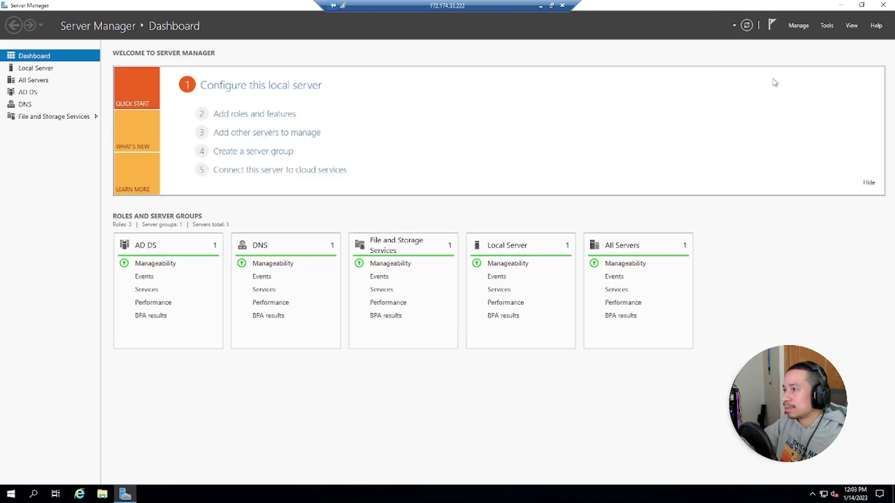
click(15, 498)
click(76, 334)
click(85, 353)
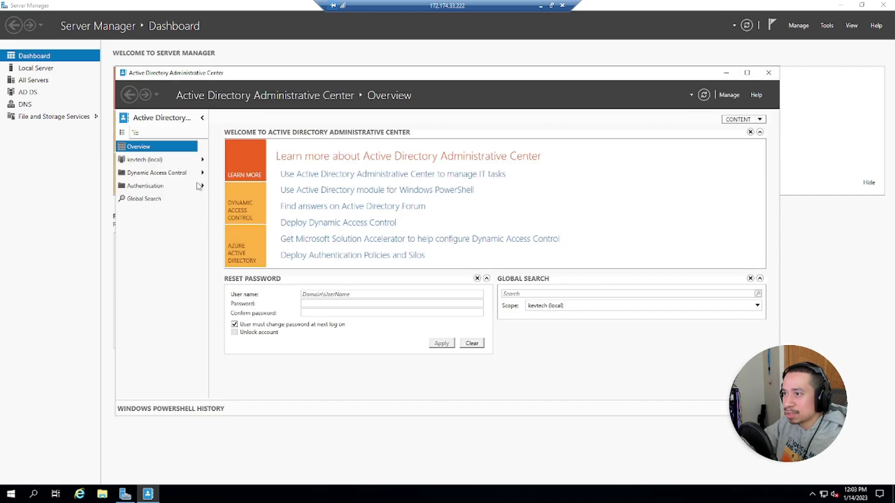
Step: Confirm kevtech (local) now lists a Deleted Objects container, then close the tool
click(148, 162)
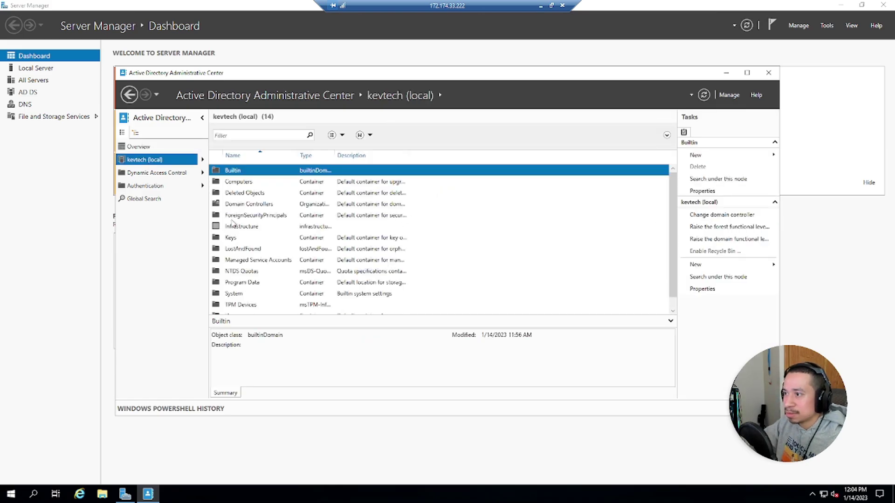
click(241, 193)
click(240, 175)
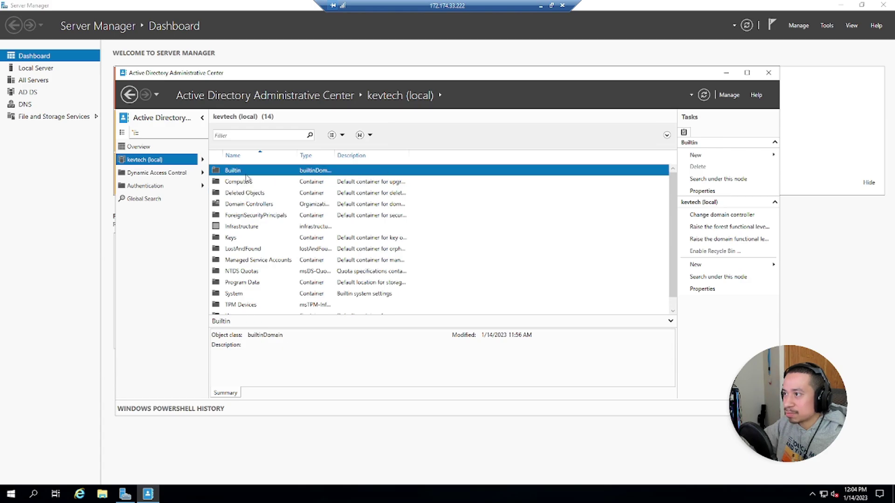
click(769, 72)
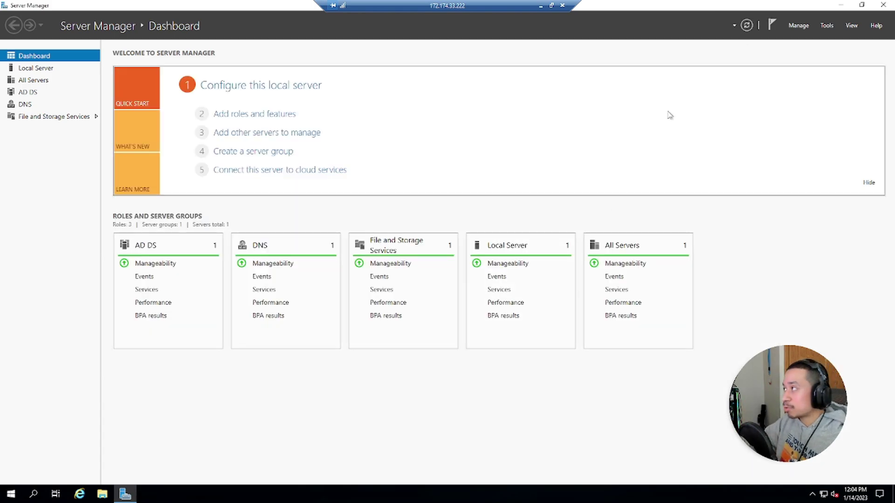
Step: Launch Active Directory Users and Computers, enlarge it, and show kevtech.local's Users container
click(824, 26)
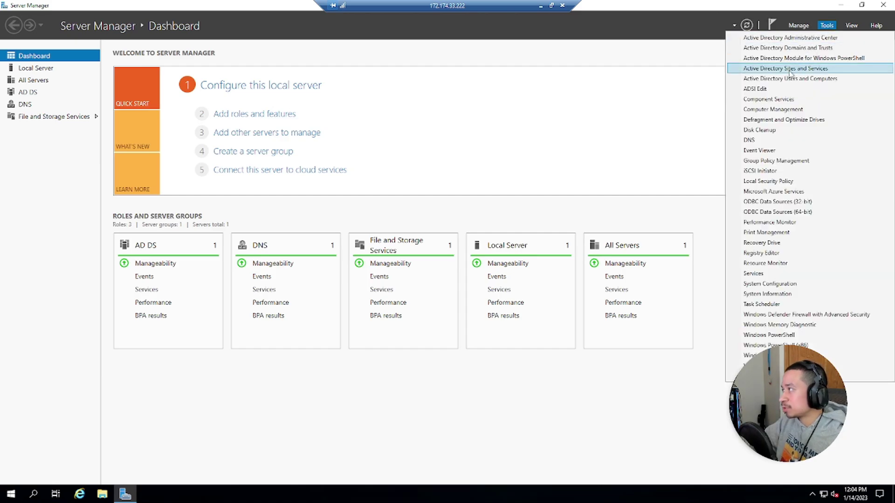
click(765, 82)
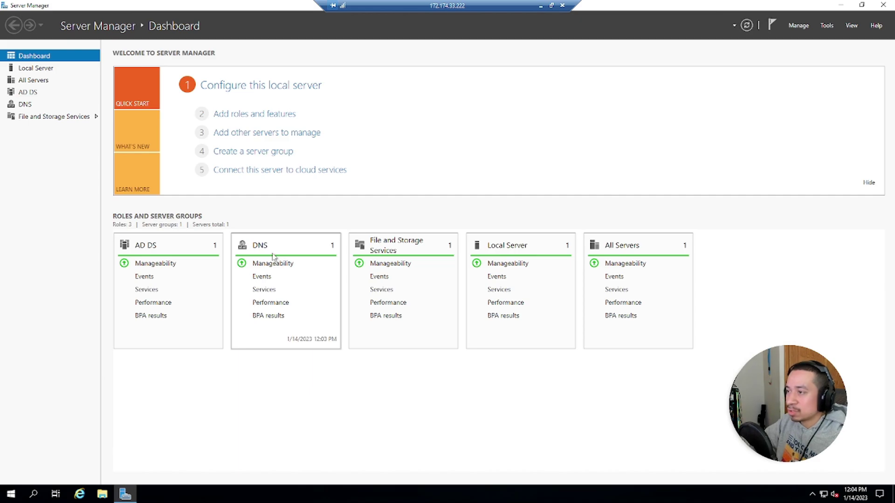
drag(391, 286, 815, 461)
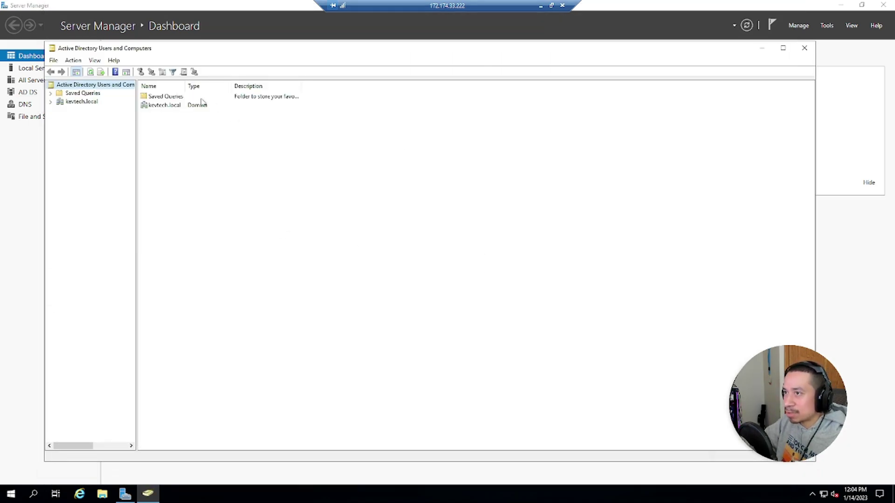
click(50, 102)
click(82, 153)
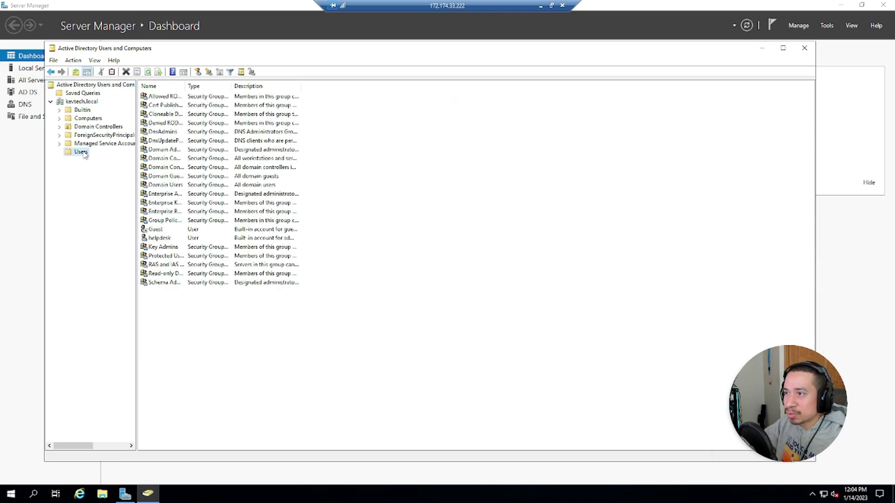
click(158, 240)
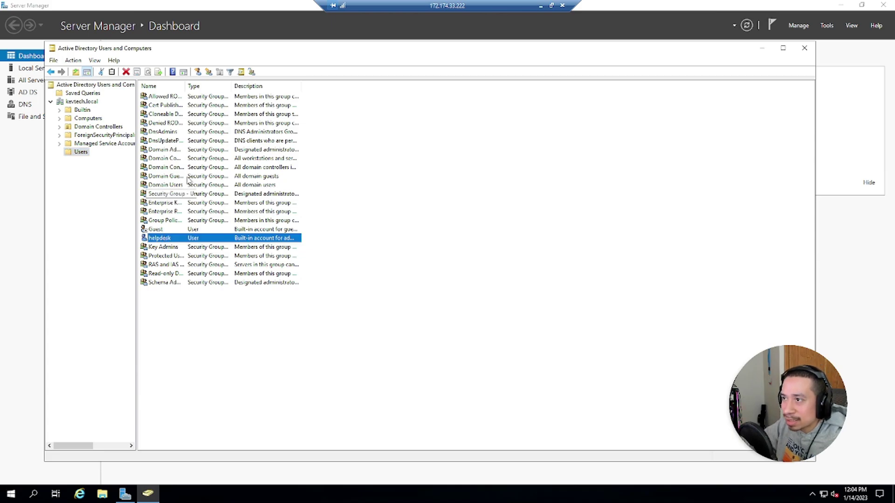
drag(185, 86, 243, 86)
Step: Browse the Domain Controllers, ForeignSecurityPrincipals and Managed Service Accounts containers, then return to Users
click(111, 127)
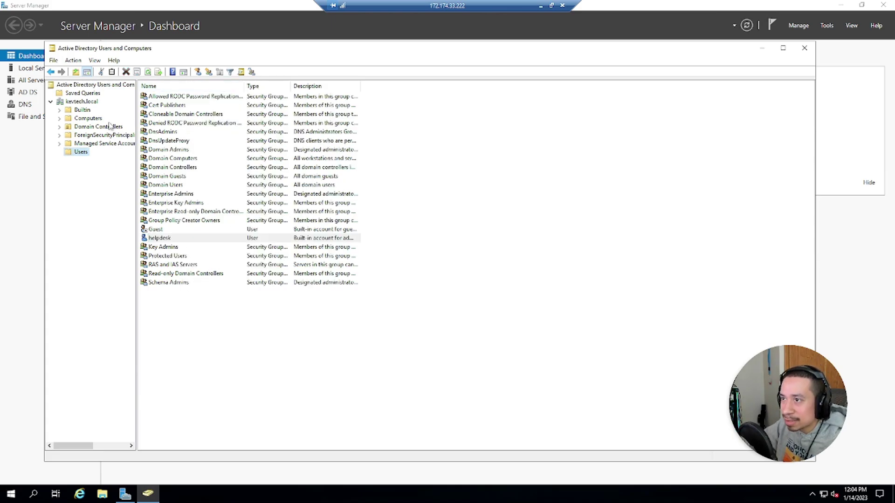
click(109, 135)
click(108, 144)
click(71, 153)
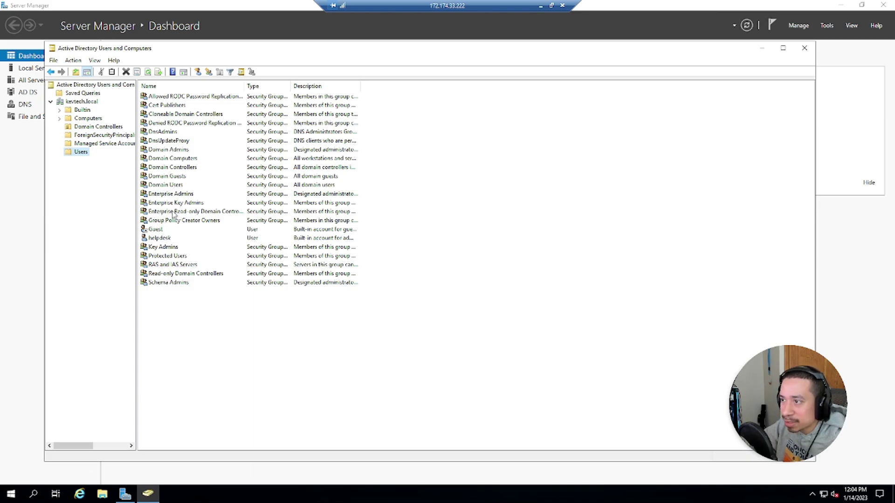
Step: Review the Users container's built-in groups, widening the Description column to read them
click(170, 194)
click(167, 133)
click(169, 125)
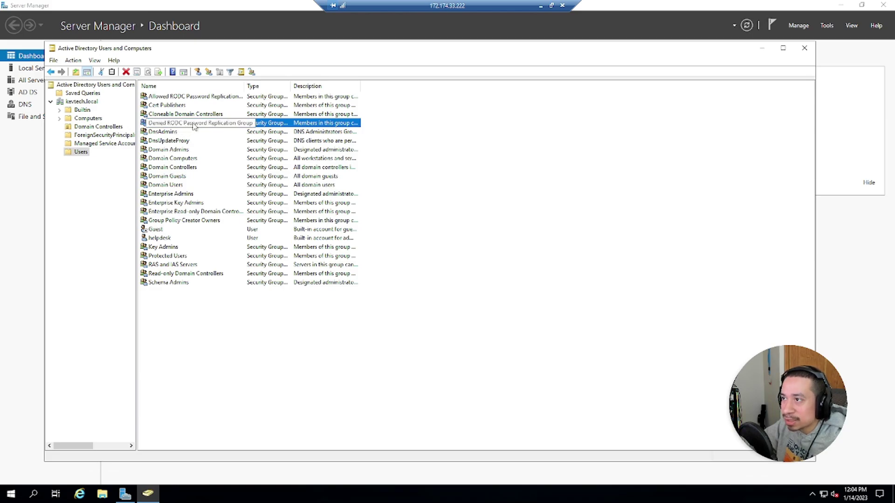
click(169, 107)
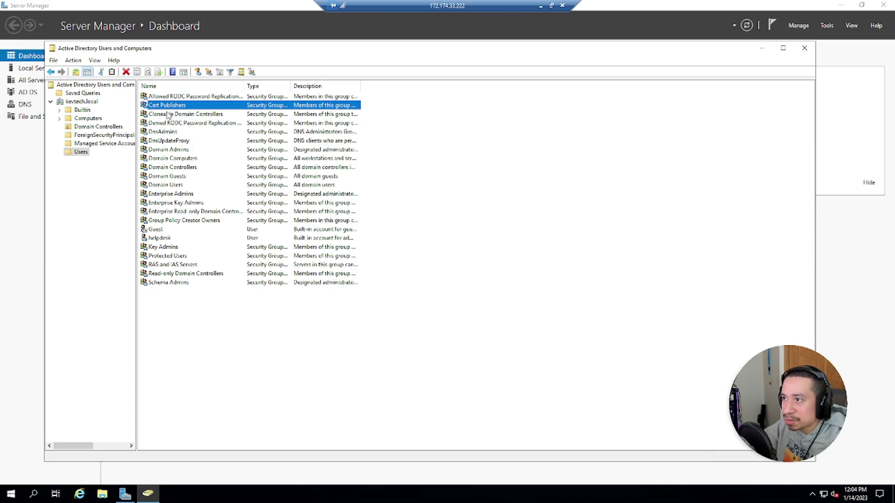
click(173, 203)
click(176, 211)
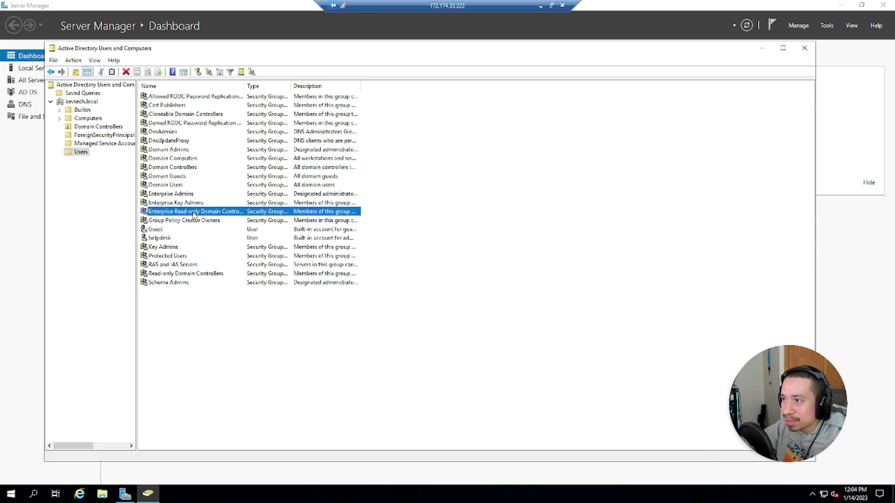
click(169, 283)
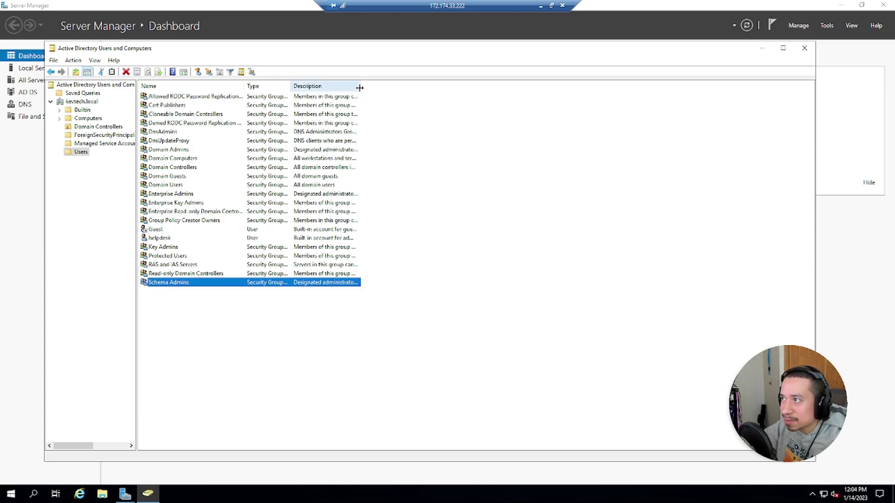
drag(360, 86, 448, 104)
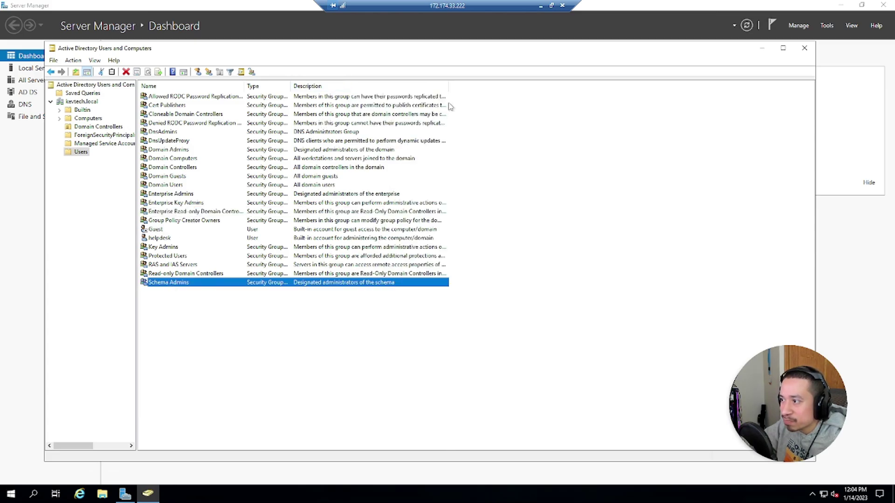
click(192, 275)
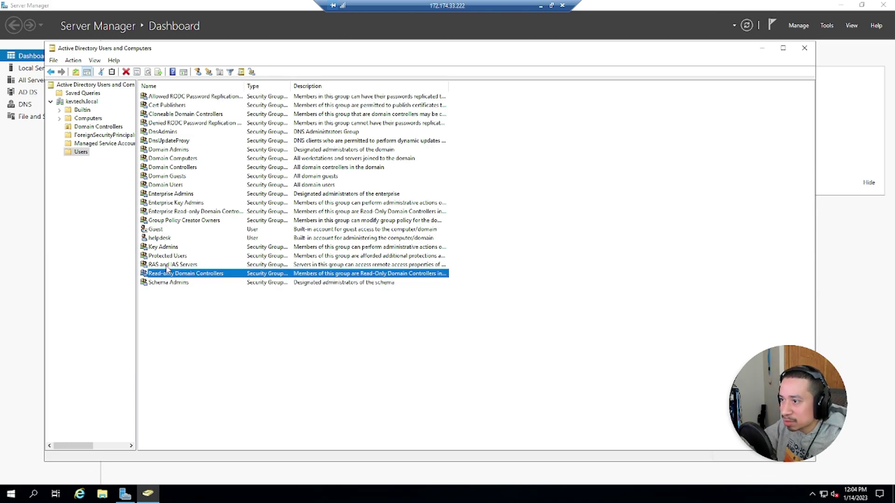
click(168, 265)
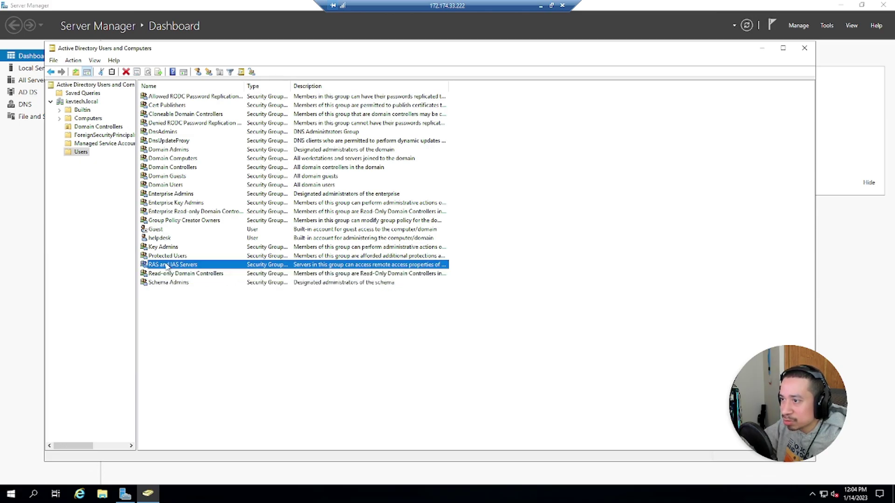
click(184, 212)
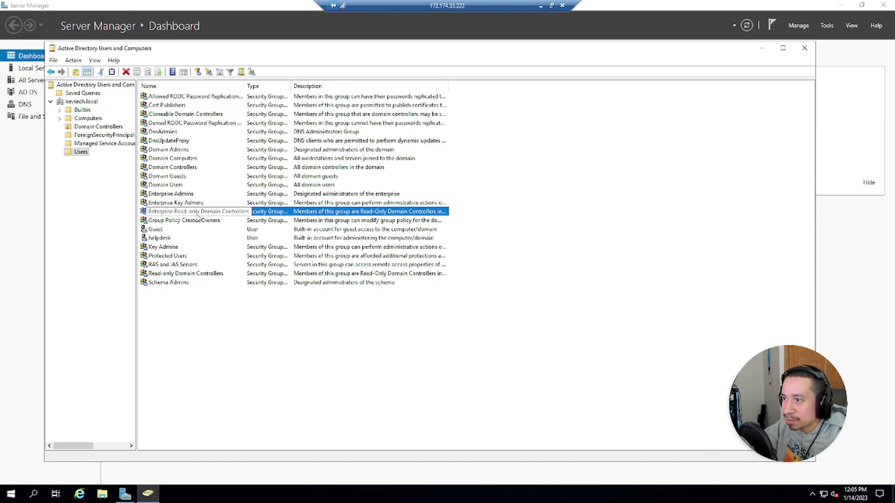
Step: Step through the domain containers to Builtin and autofit its Name column
click(88, 144)
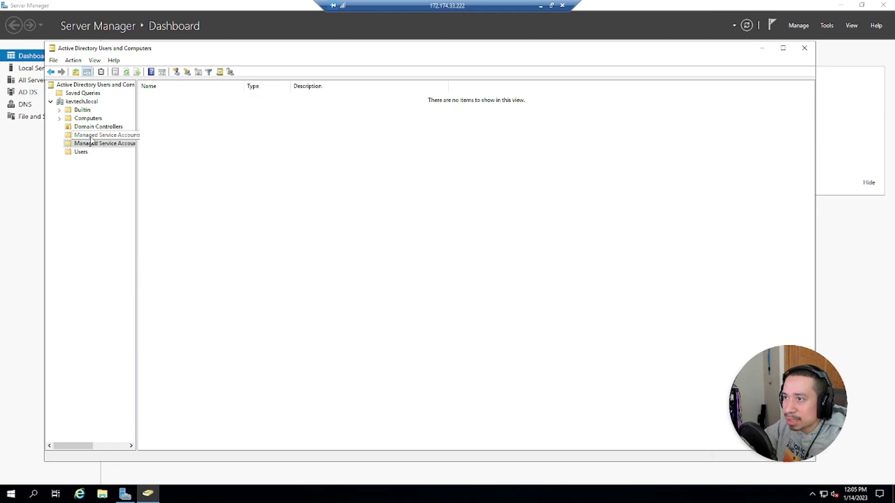
click(88, 135)
click(87, 128)
click(86, 119)
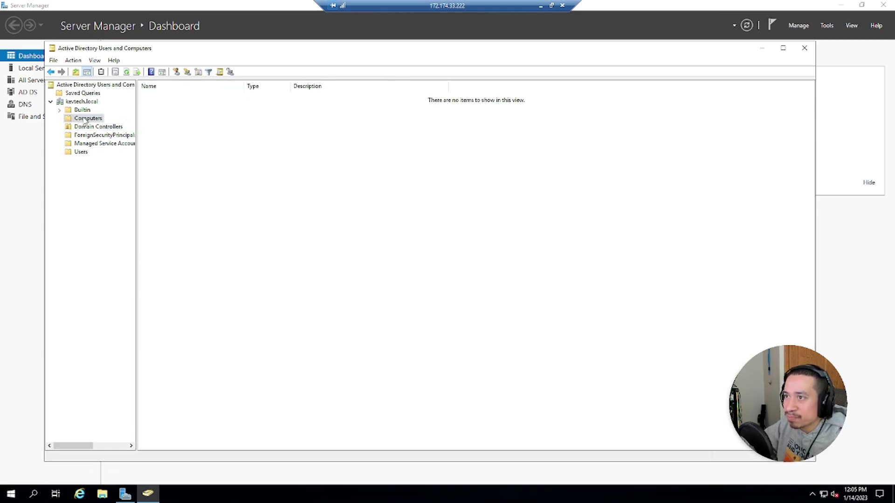
click(85, 111)
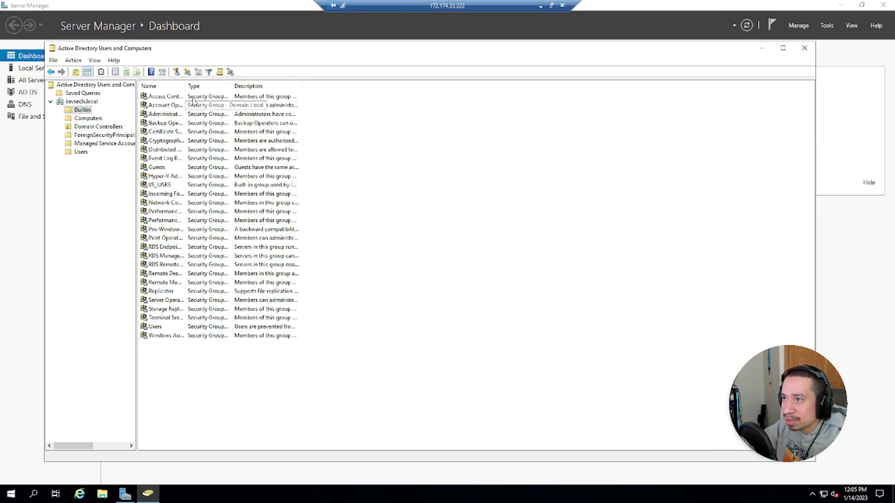
double_click(185, 86)
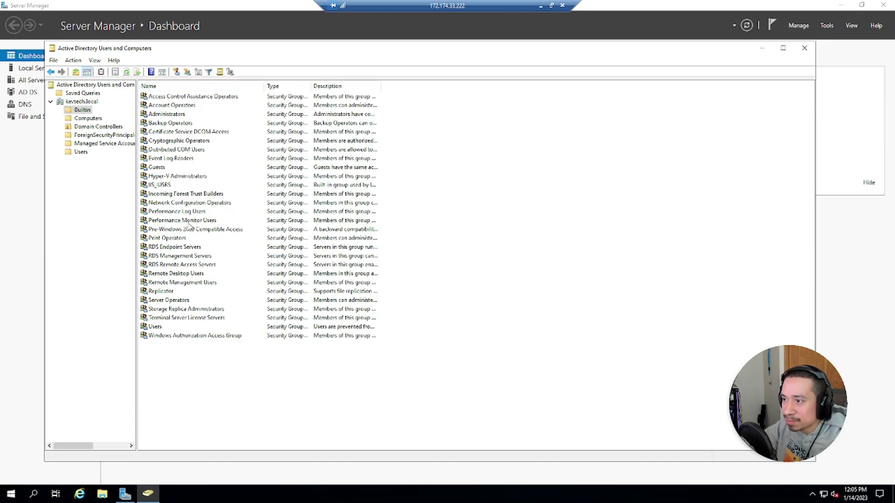
Step: Inspect Builtin groups from Certificate Service DCOM Access to Windows Authorization Access Group
click(169, 131)
click(168, 204)
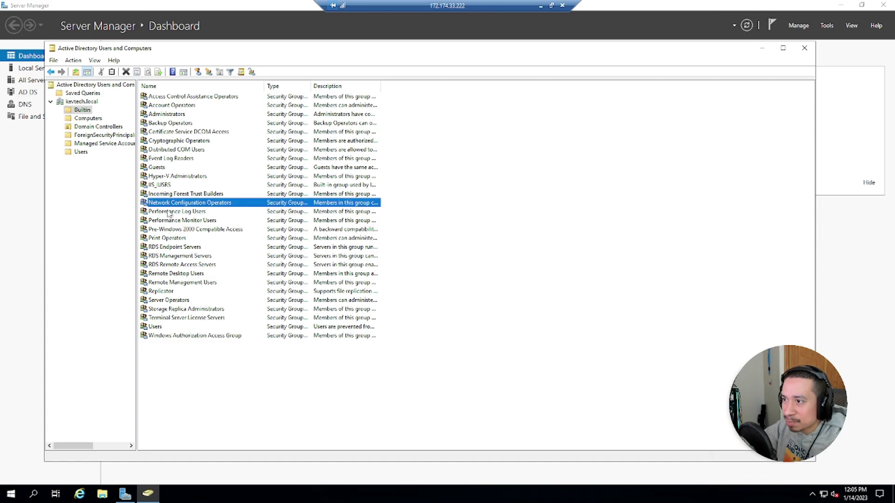
click(169, 222)
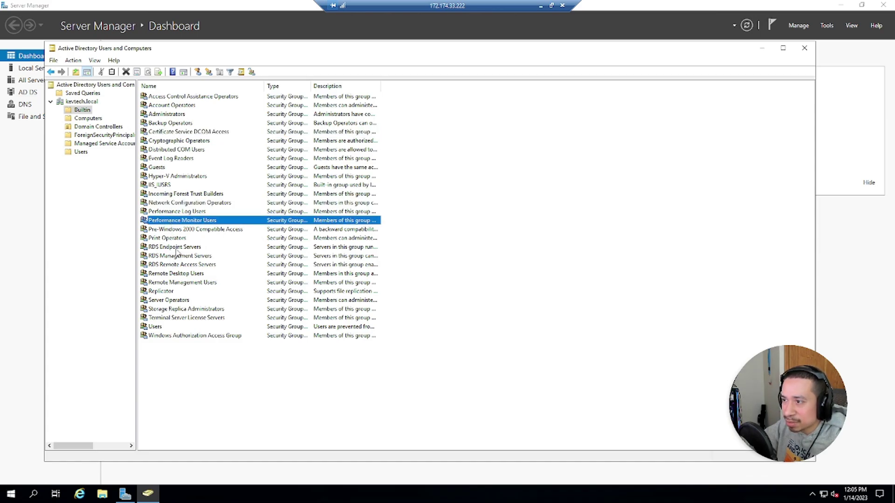
click(176, 248)
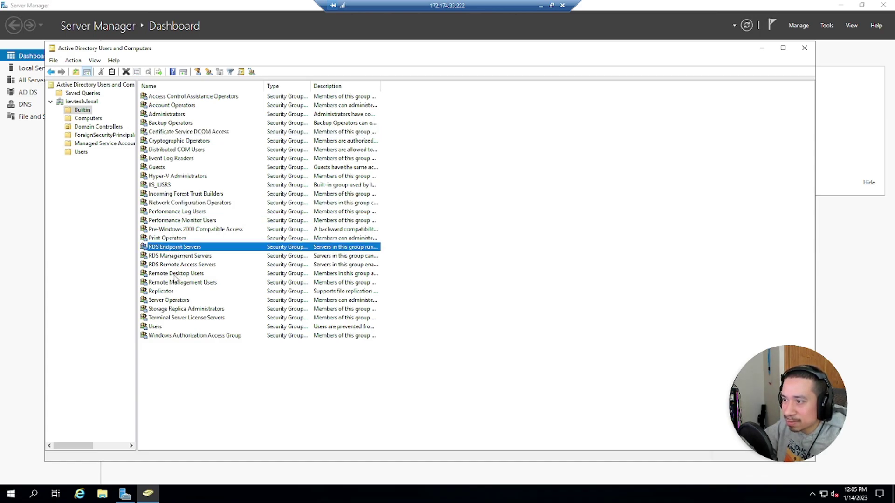
click(169, 294)
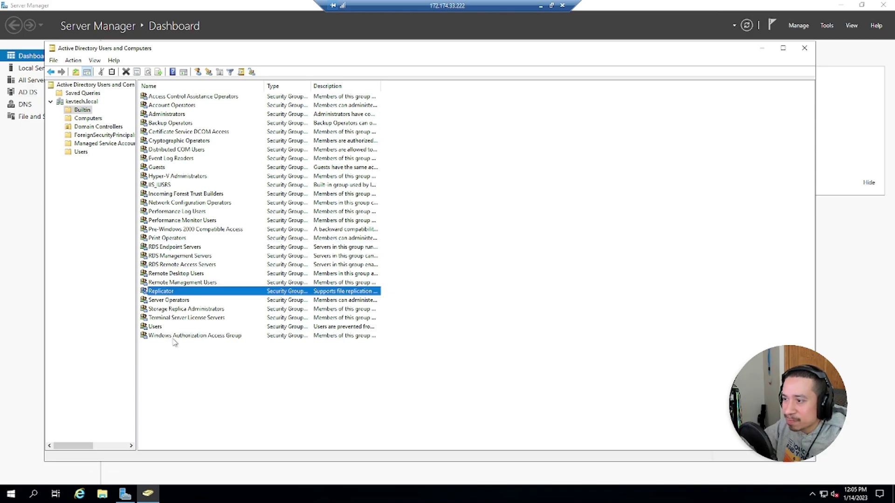
click(176, 337)
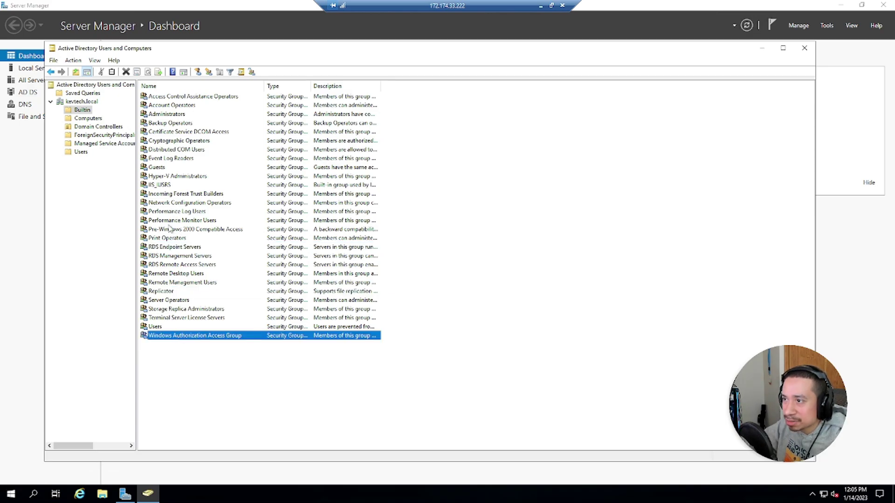
click(164, 169)
click(164, 211)
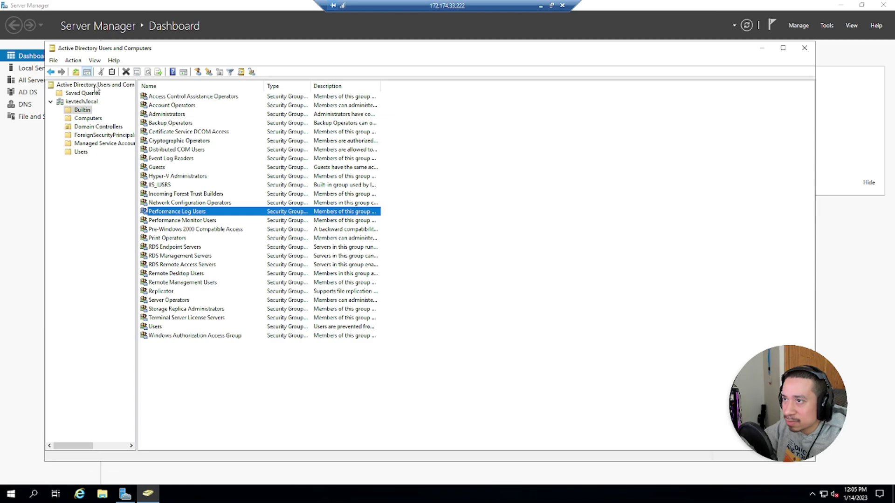
click(95, 60)
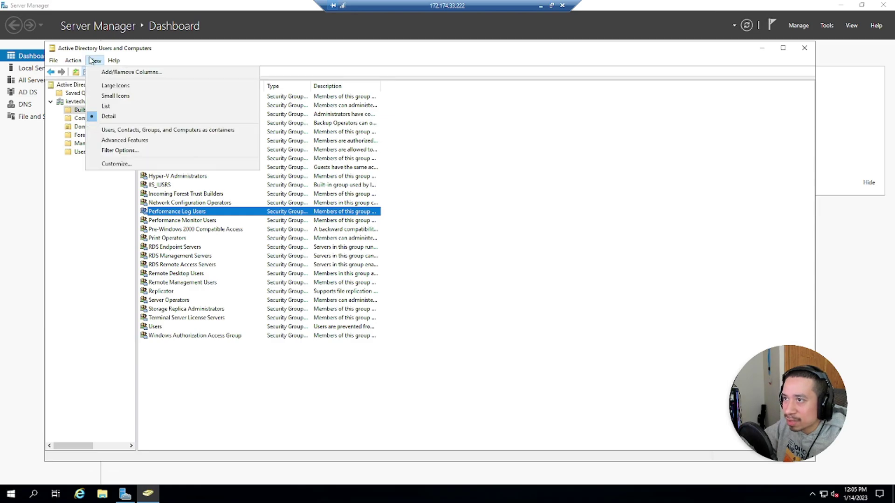
Step: Enable Advanced Features and revisit Builtin, Computers, Domain Controllers and ForeignSecurityPrincipals
click(126, 139)
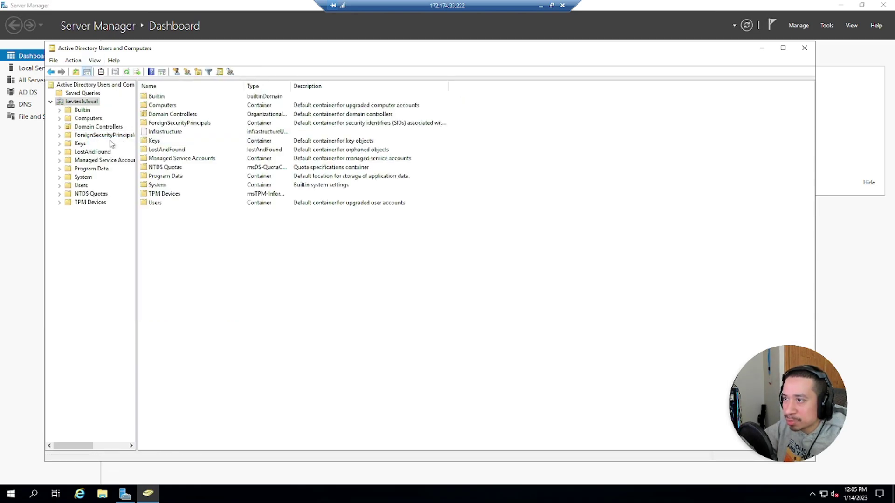
click(82, 110)
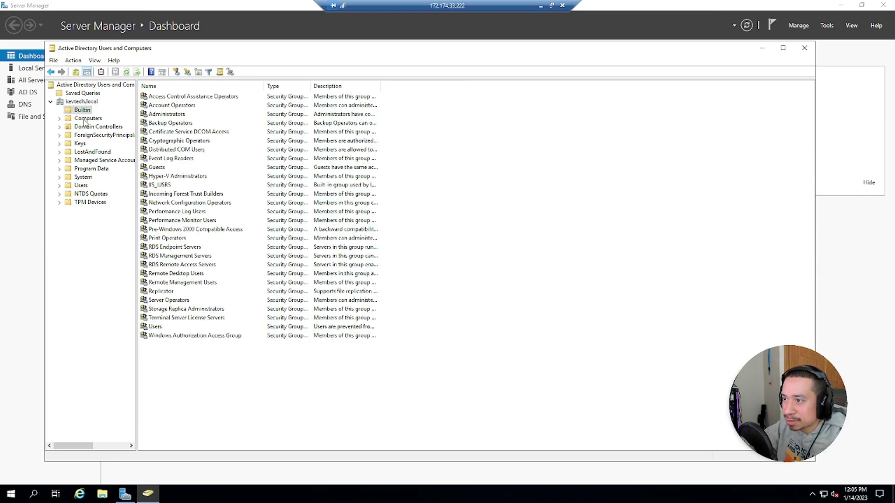
click(85, 119)
click(86, 127)
click(87, 136)
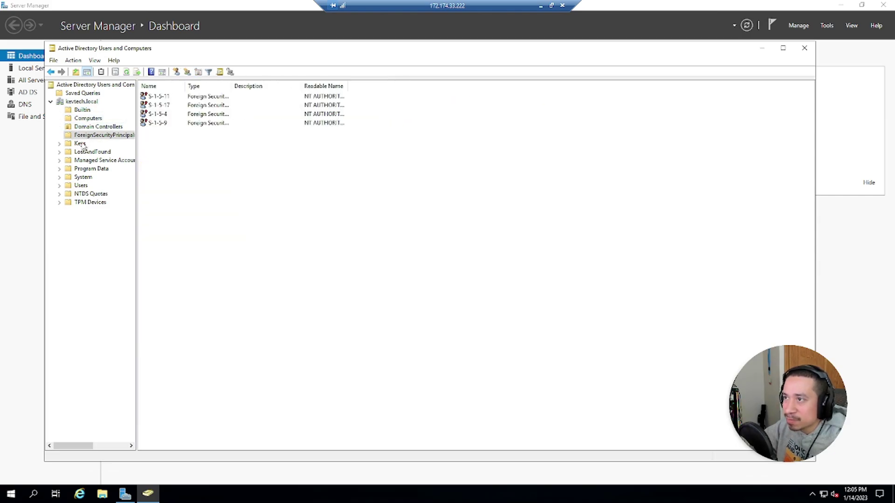
drag(185, 86, 278, 102)
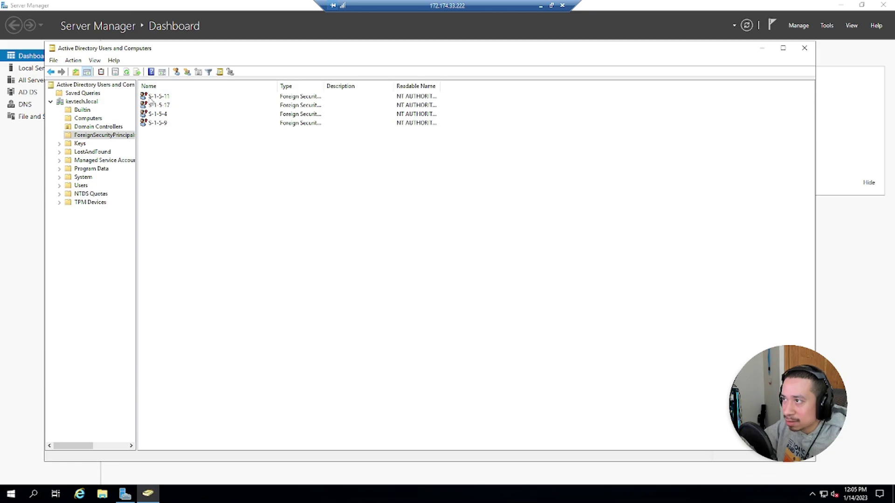
Step: Browse the revealed Keys, LostAndFound, Program Data and System containers, ending in Users
click(81, 144)
click(88, 152)
click(88, 161)
click(86, 169)
click(84, 177)
click(82, 186)
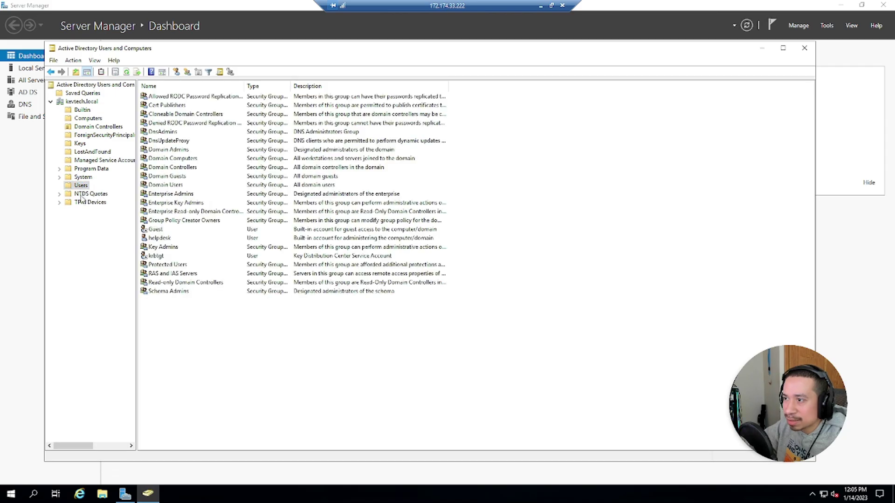
Step: Open the krbtgt account's properties, then view the empty TPM Devices container
click(165, 256)
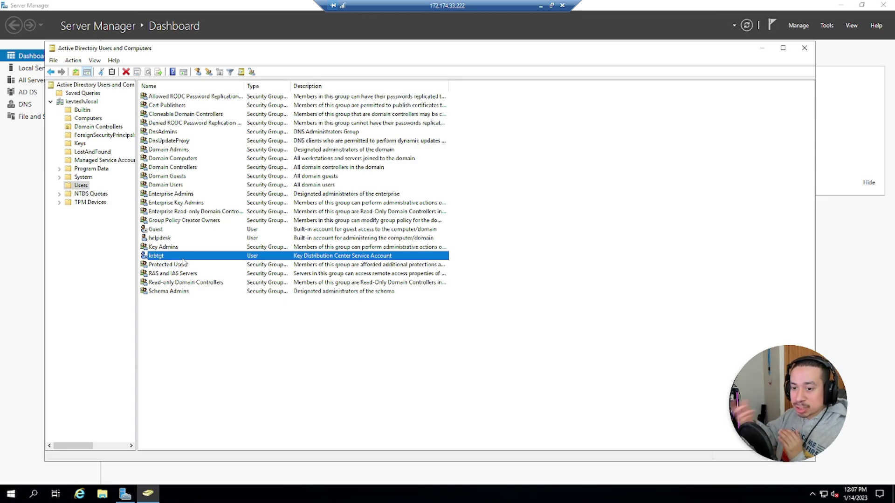
double_click(186, 256)
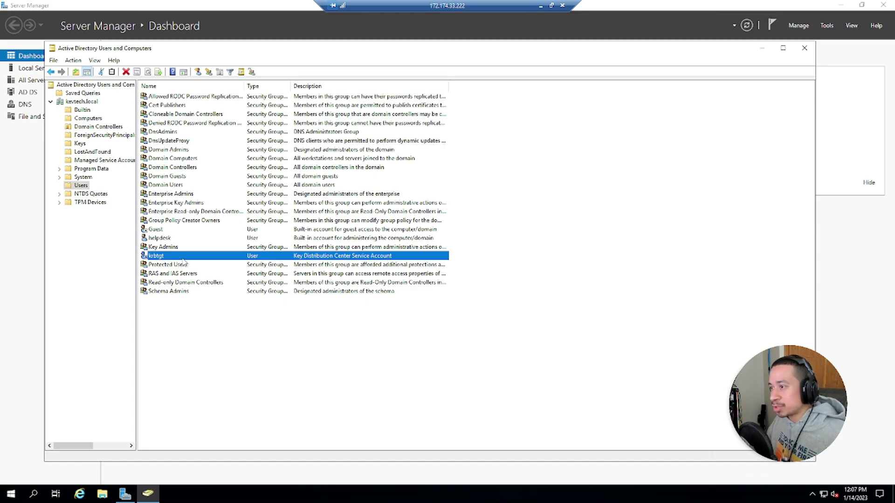
click(79, 202)
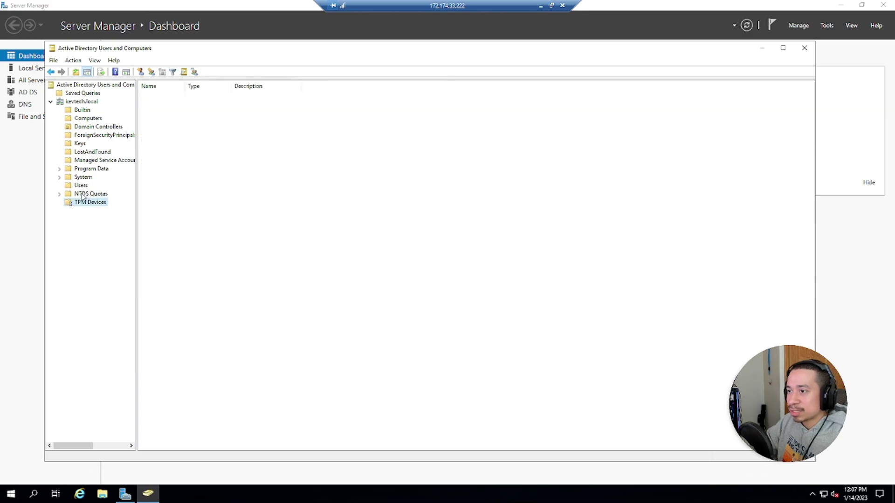
Step: Launch Windows PowerShell as administrator from the Start menu
click(81, 186)
click(10, 493)
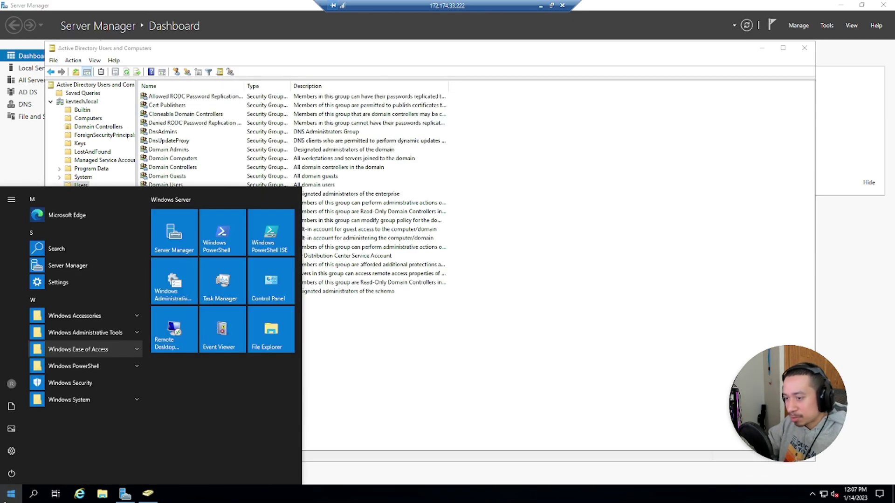
text(powersj)
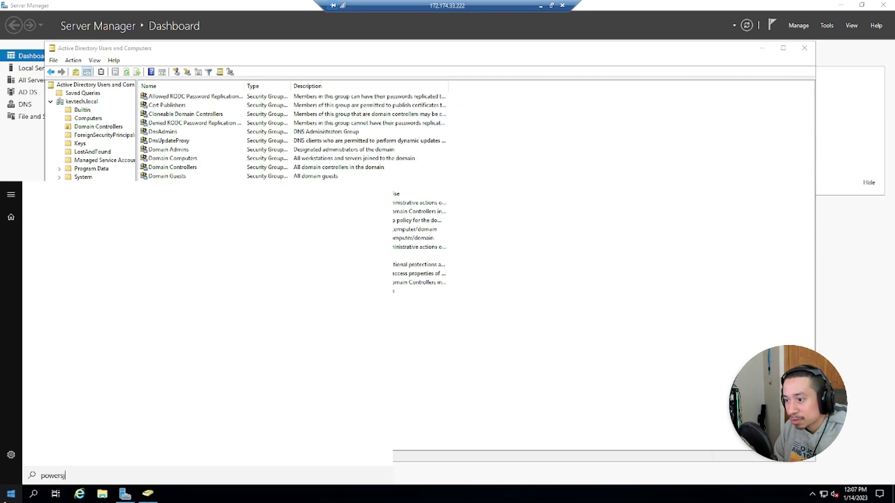
key(BackSpace)
key(BackSpace)
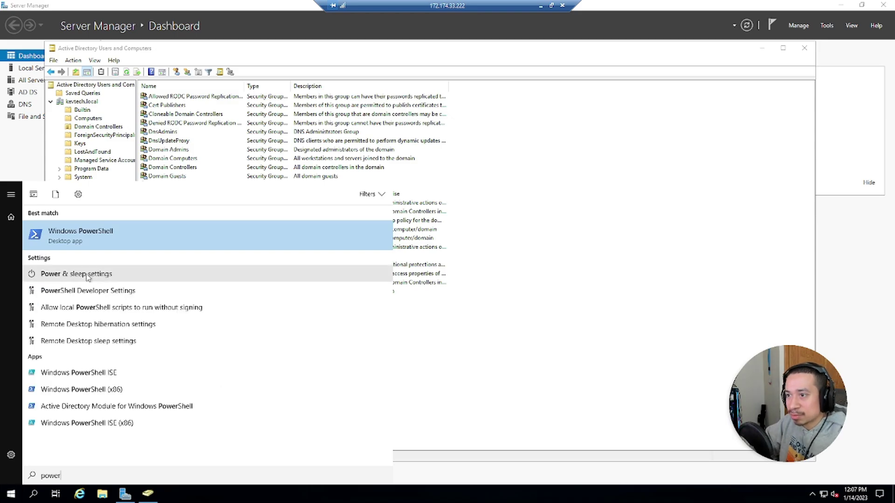
right_click(75, 237)
click(87, 242)
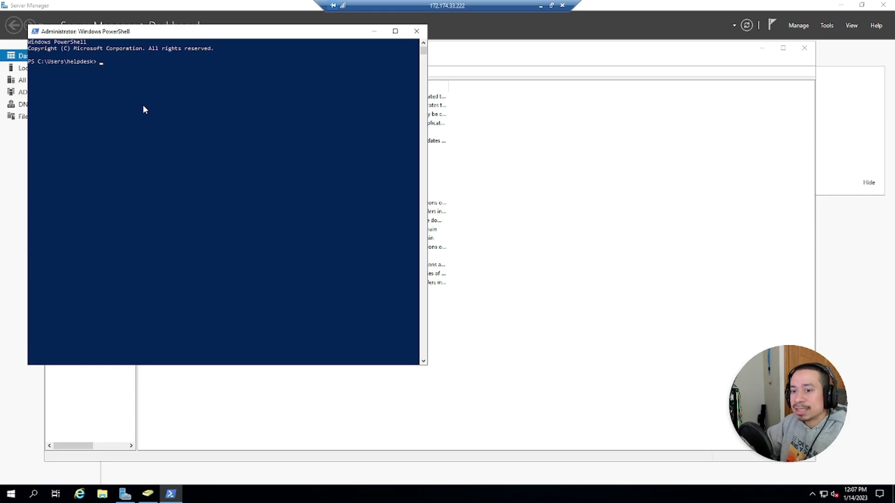
Step: Run import-module activedirectory to load the Active Directory module
text(importmo)
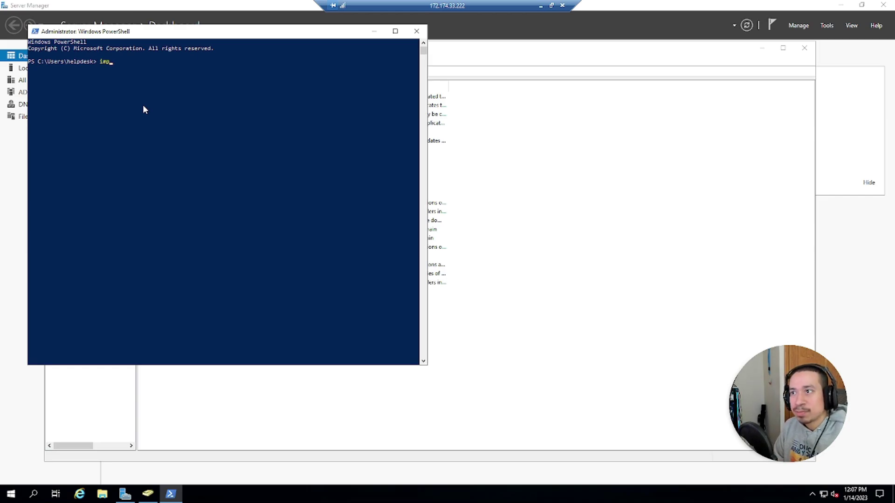
key(BackSpace)
key(BackSpace)
text(-mod)
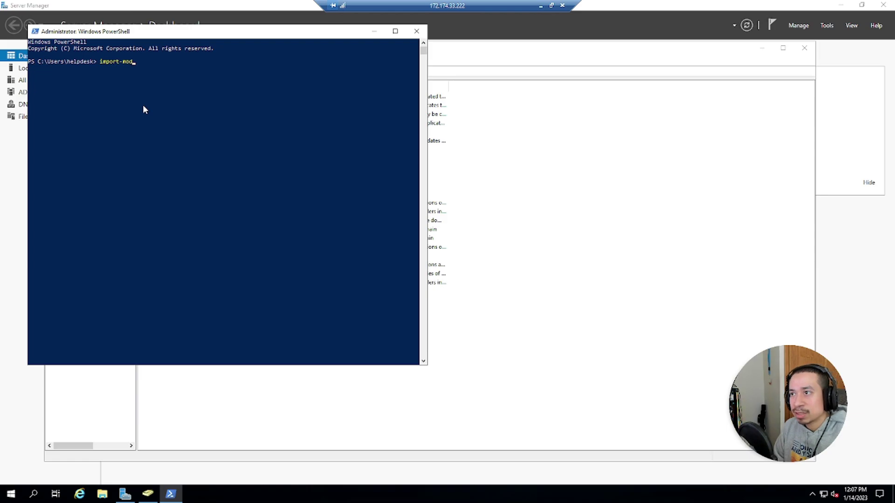
text(ule active dire)
key(BackSpace)
key(BackSpace)
key(BackSpace)
key(BackSpace)
key(BackSpace)
text(directory)
key(Return)
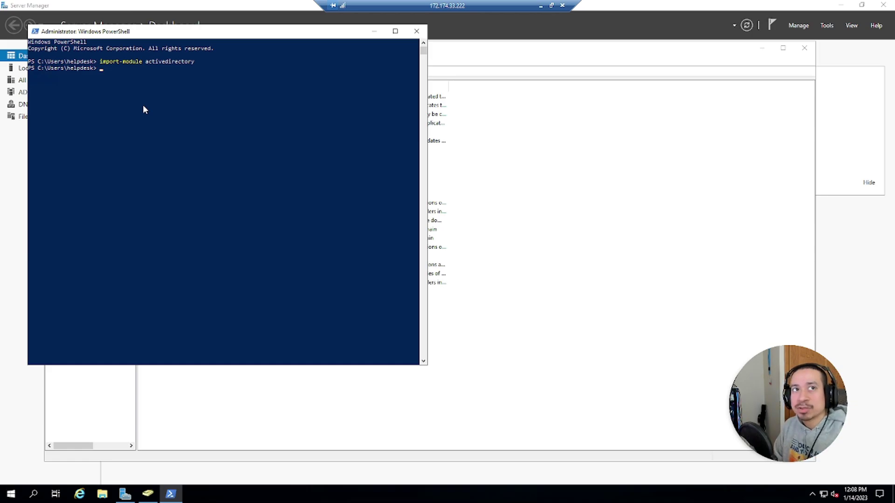
Step: Run get-command new-aduser -syntax, correcting the misspelled -syntax parameter
text(get)
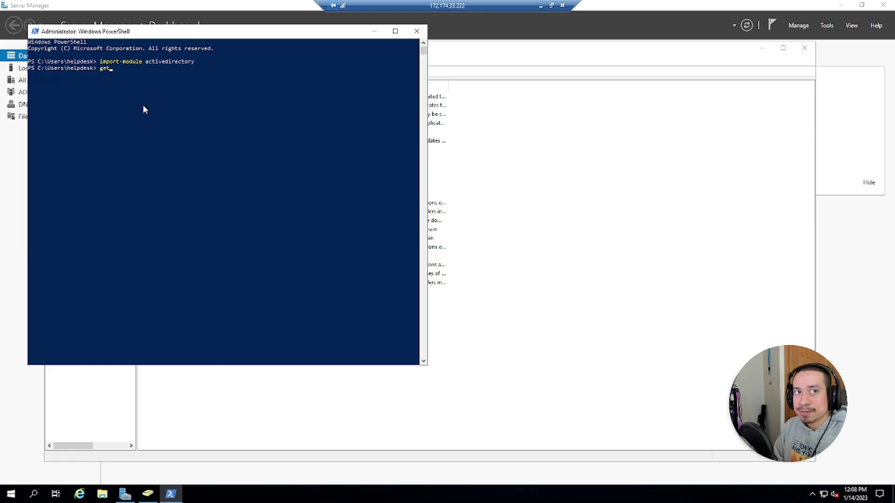
text(-comman)
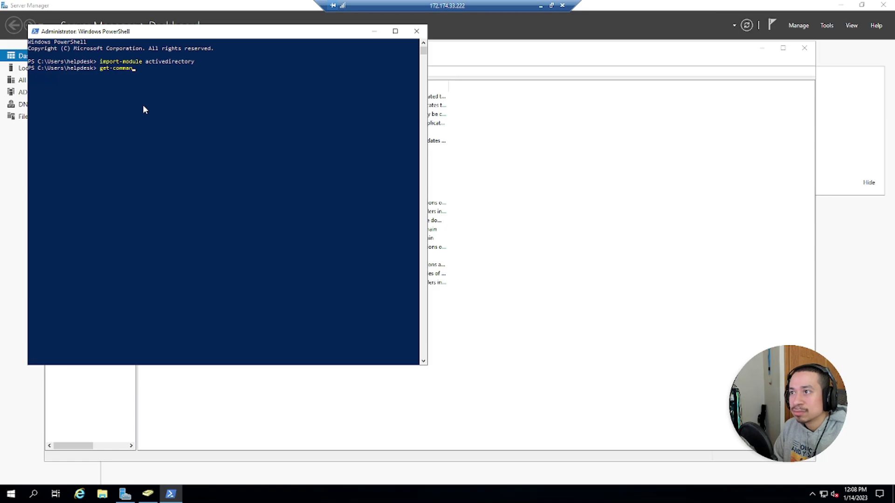
text(d-)
key(BackSpace)
text(new)
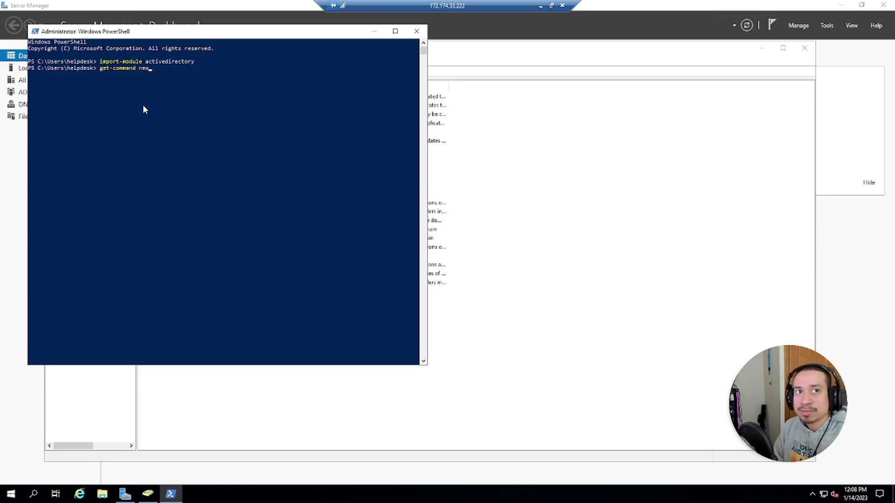
text(-*aduser)
key(BackSpace)
key(BackSpace)
key(BackSpace)
key(BackSpace)
key(BackSpace)
key(BackSpace)
key(BackSpace)
key(BackSpace)
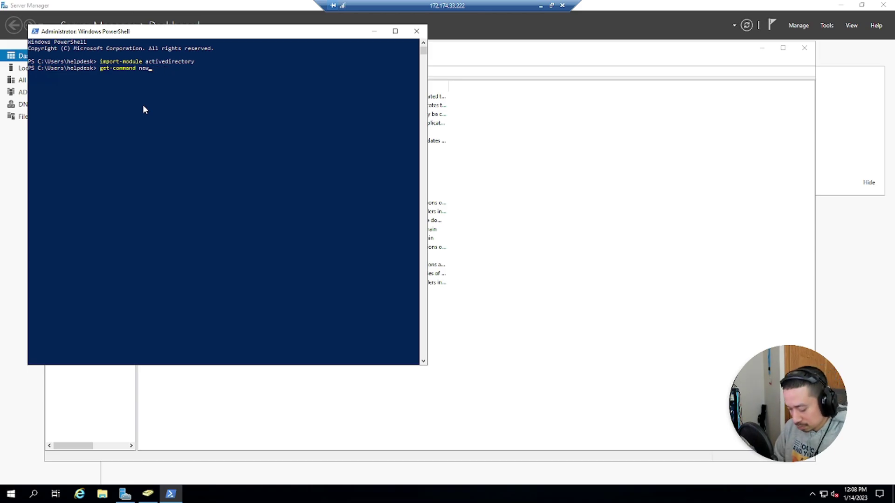
text(-ad)
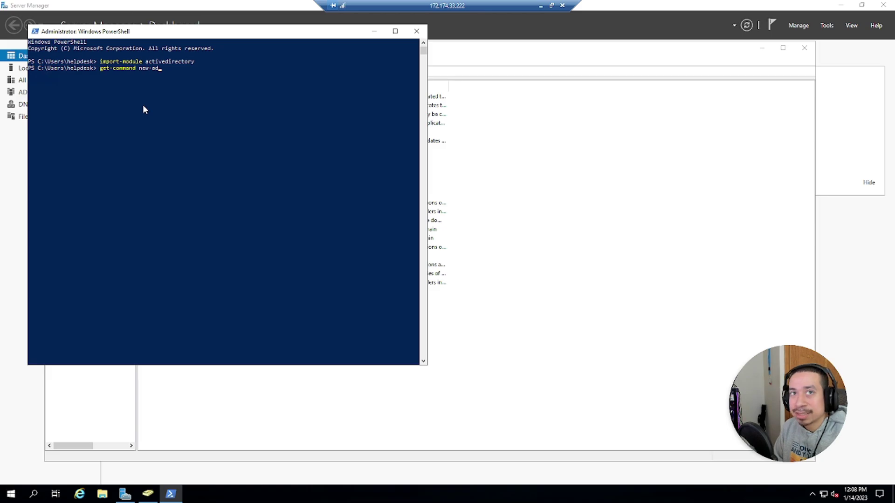
text(is)
key(BackSpace)
key(BackSpace)
text(user -sy)
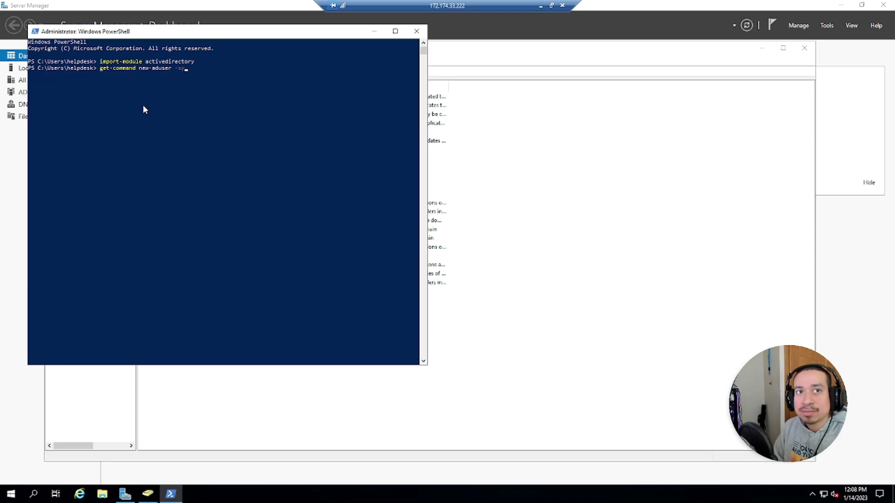
text(natx)
key(Return)
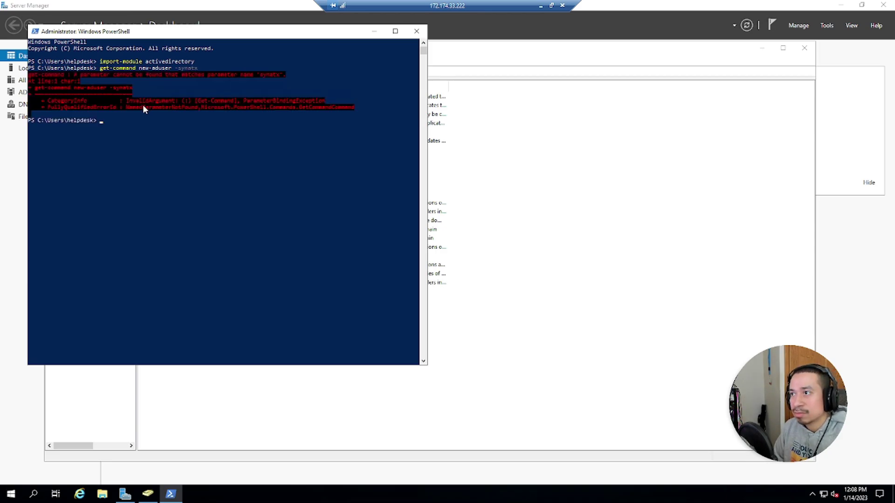
key(Up)
key(Left)
key(Left)
key(Left)
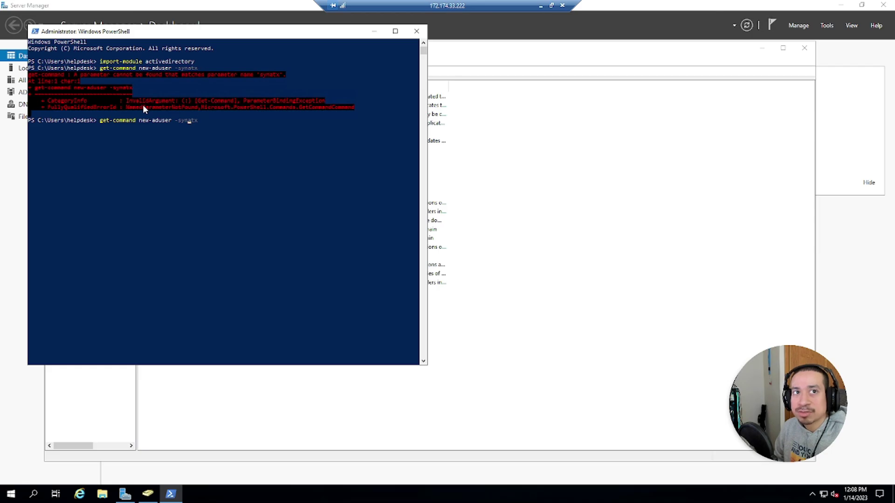
key(BackSpace)
key(Right)
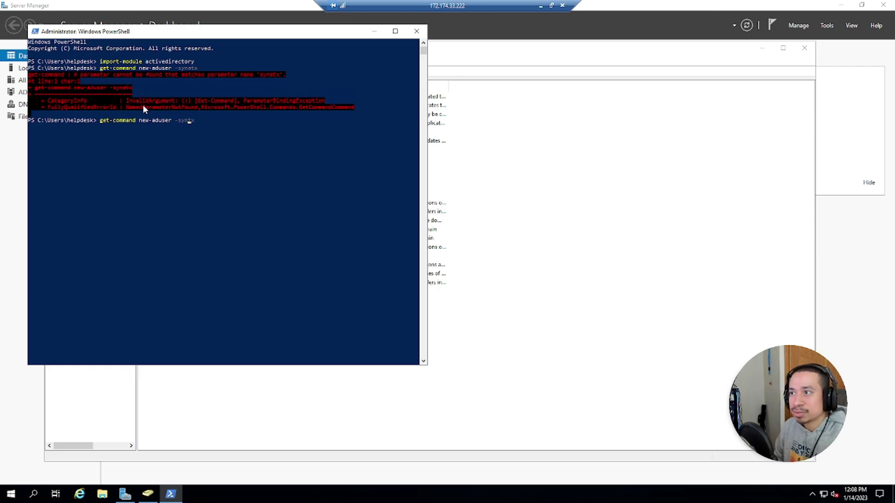
text(a)
key(Return)
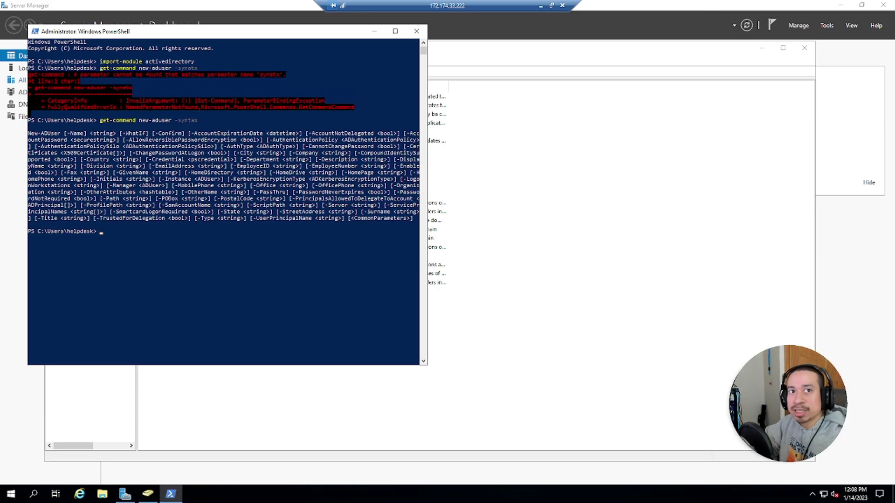
Step: Create user Jimmy with new-aduser Jimmy and confirm it in the refreshed Users list
click(281, 174)
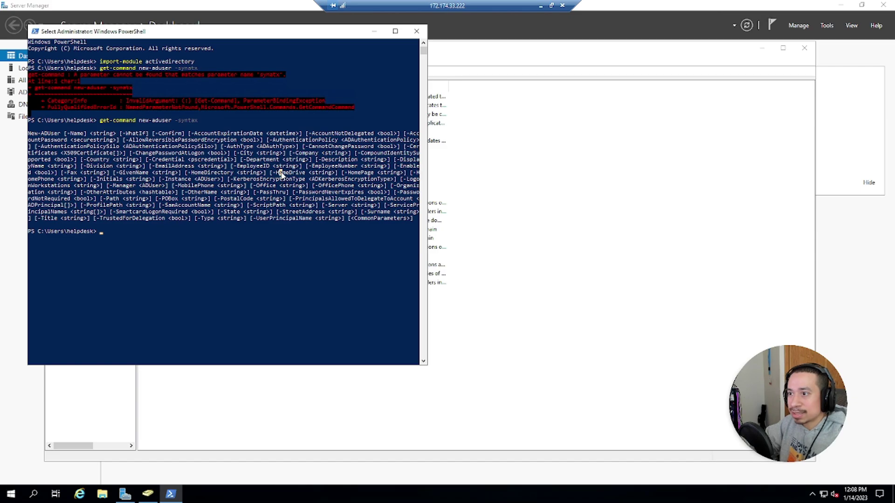
text(new)
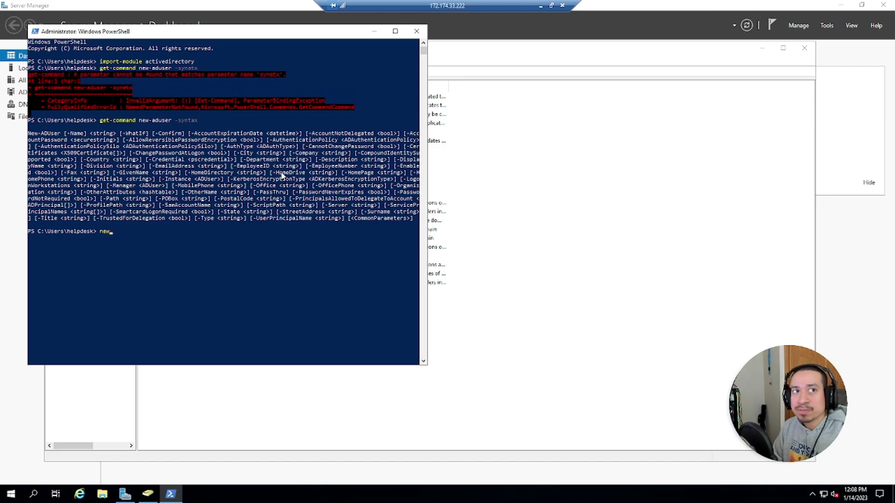
text(-ad)
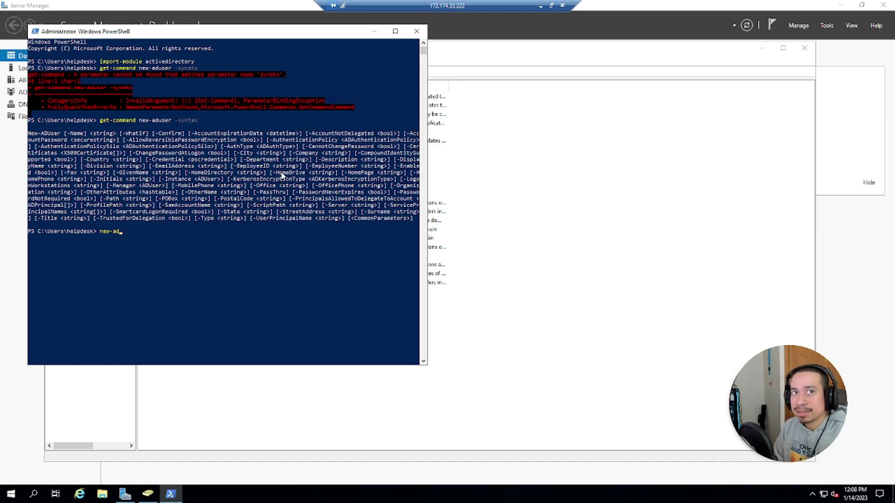
text(user )
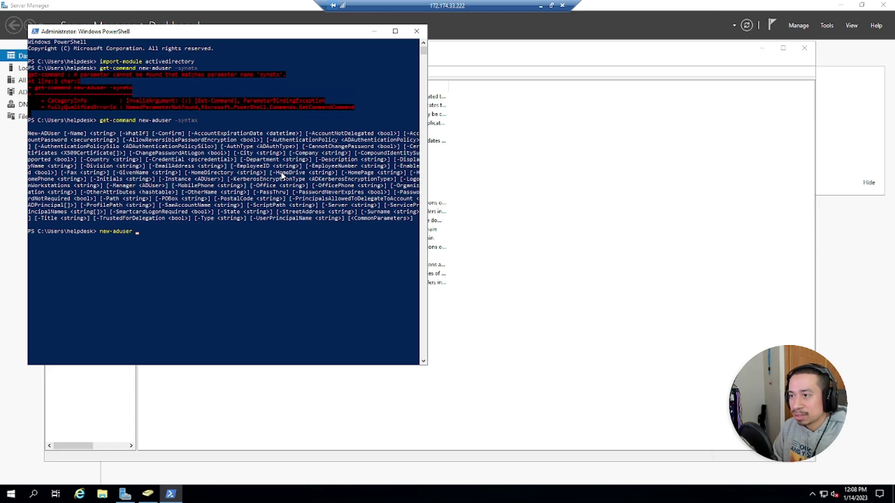
text(Jimmy)
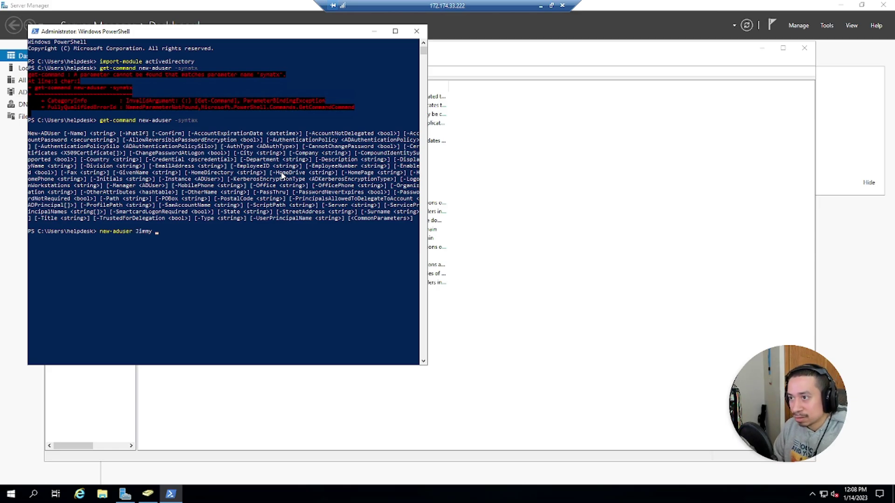
key(Return)
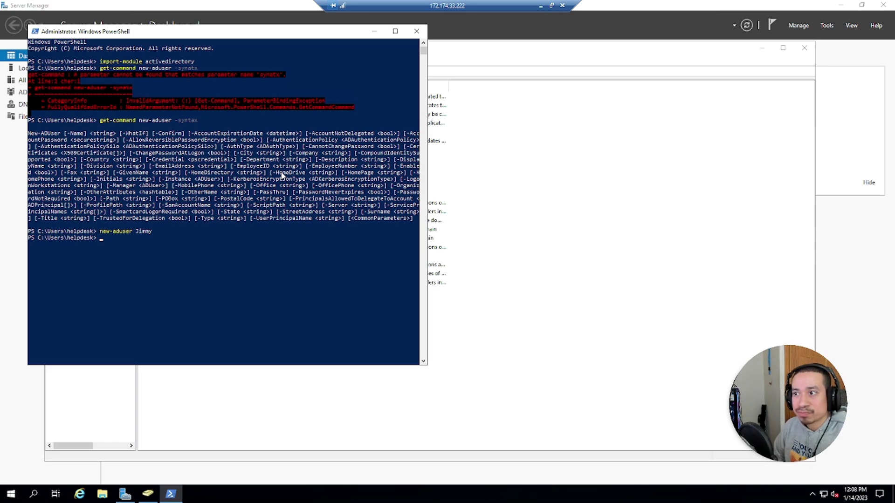
click(543, 362)
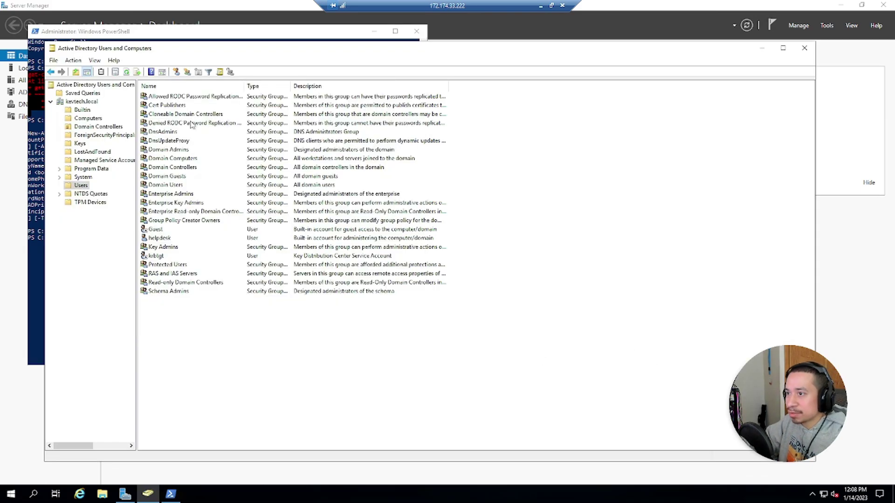
click(127, 72)
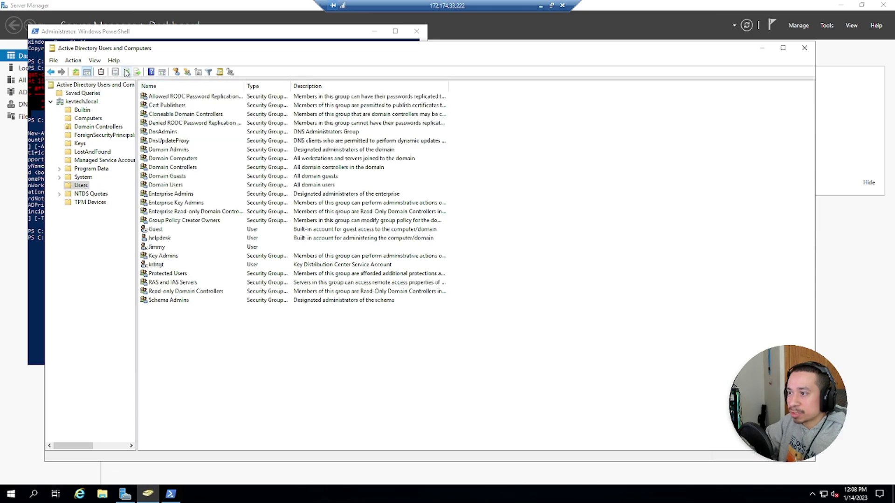
click(156, 256)
click(157, 247)
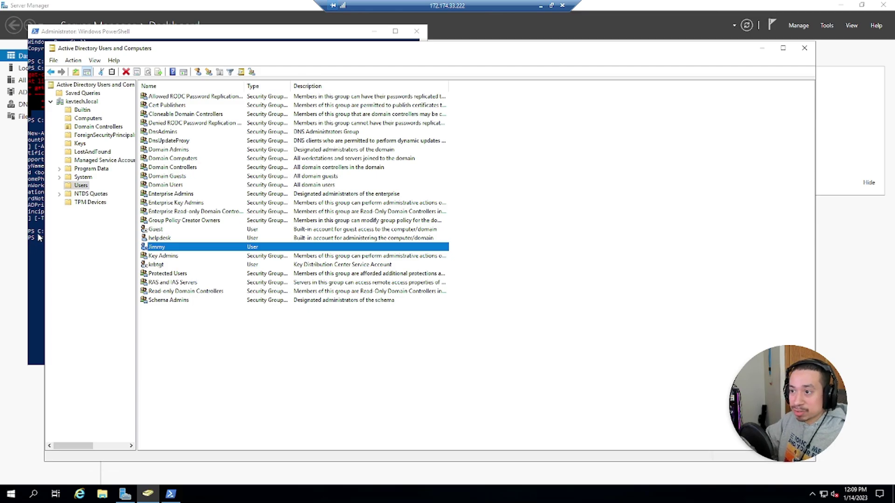
Step: Create user Jeff with new-aduser Jeff and confirm it in the refreshed Users list
key(alt+Tab)
click(184, 238)
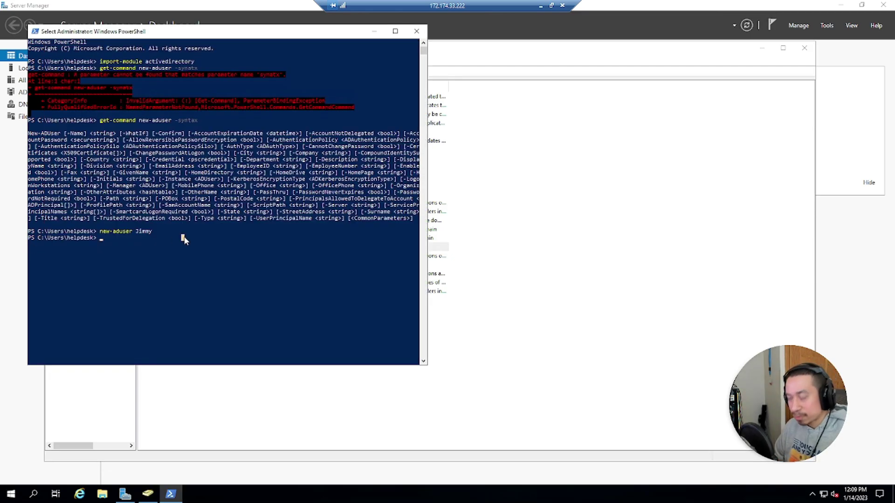
text(new-aduser )
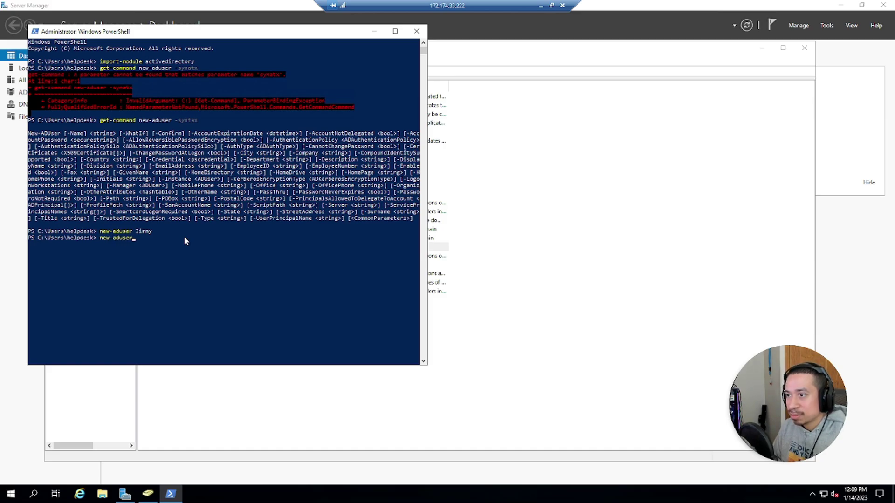
text(Jeff)
key(Return)
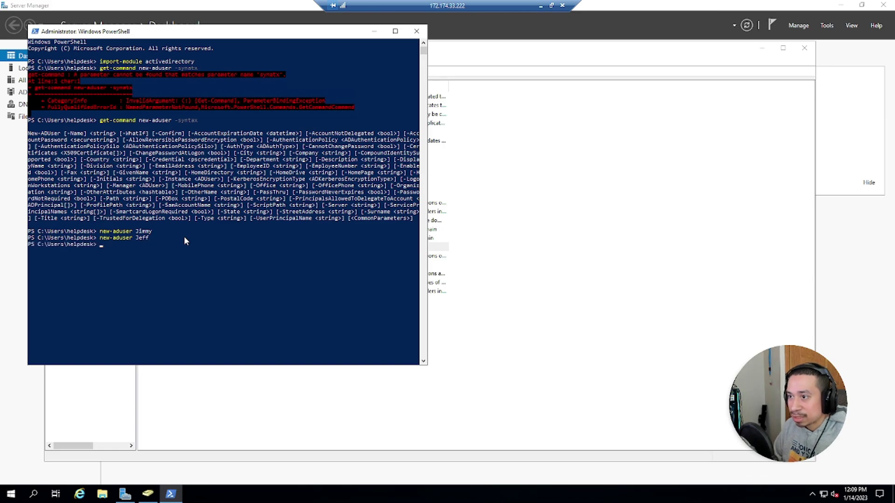
click(496, 304)
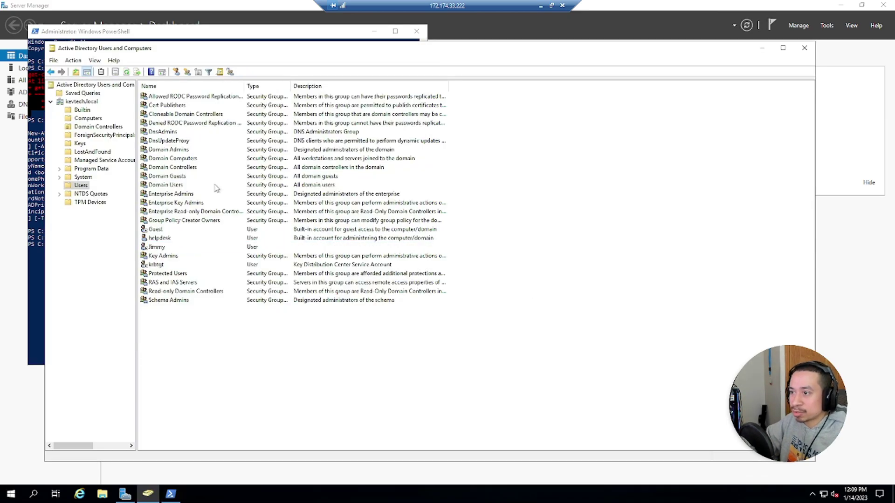
click(153, 248)
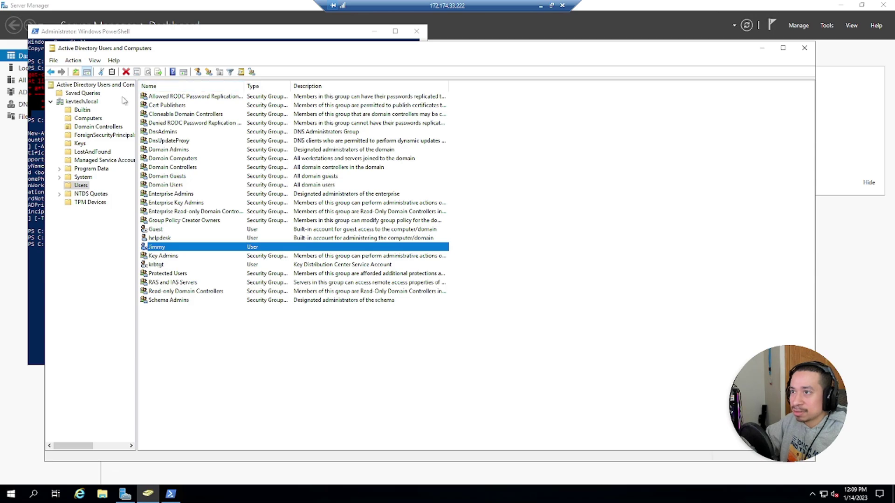
click(79, 185)
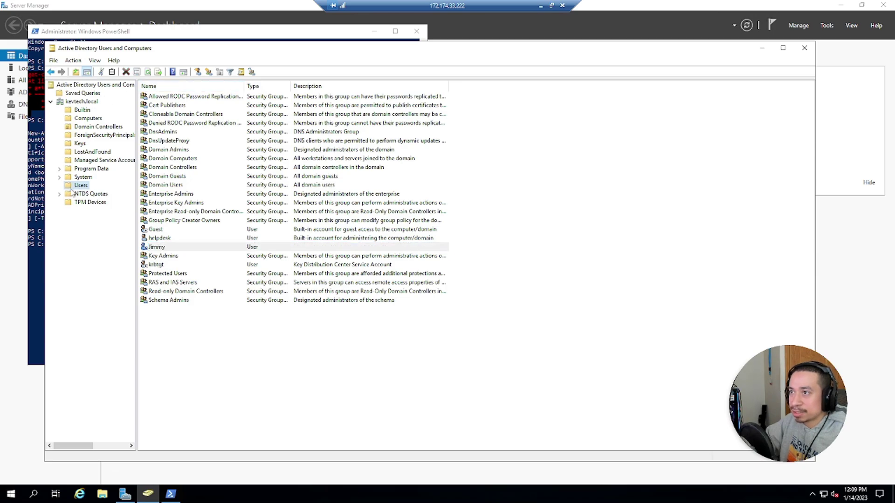
click(148, 72)
click(156, 248)
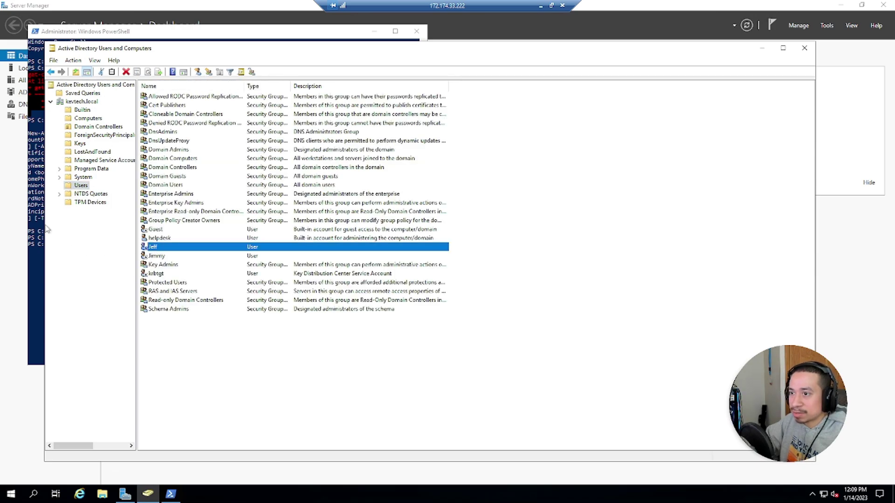
click(30, 206)
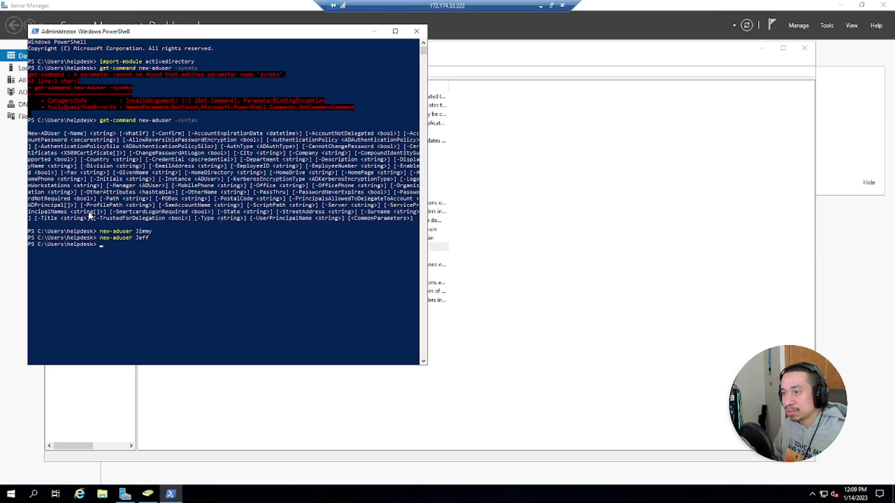
Step: Run whoami and whoami /fqdn, then close the PowerShell window
text(whoami)
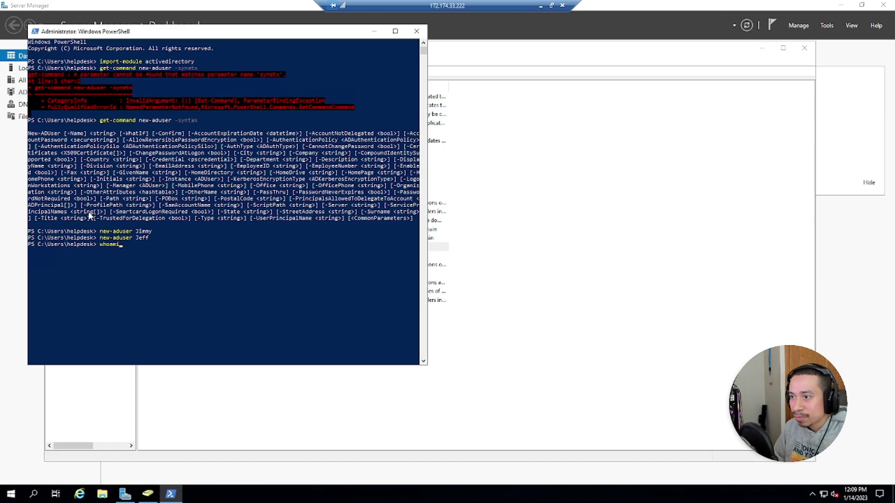
key(Return)
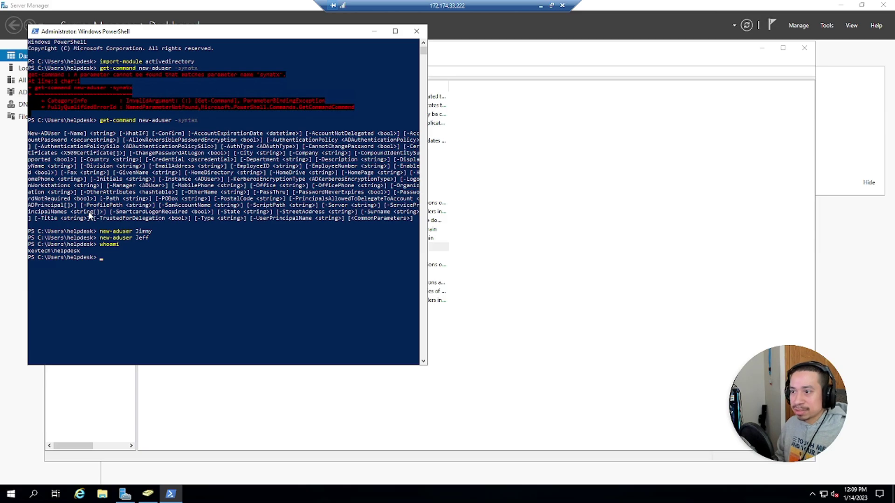
text(whoami)
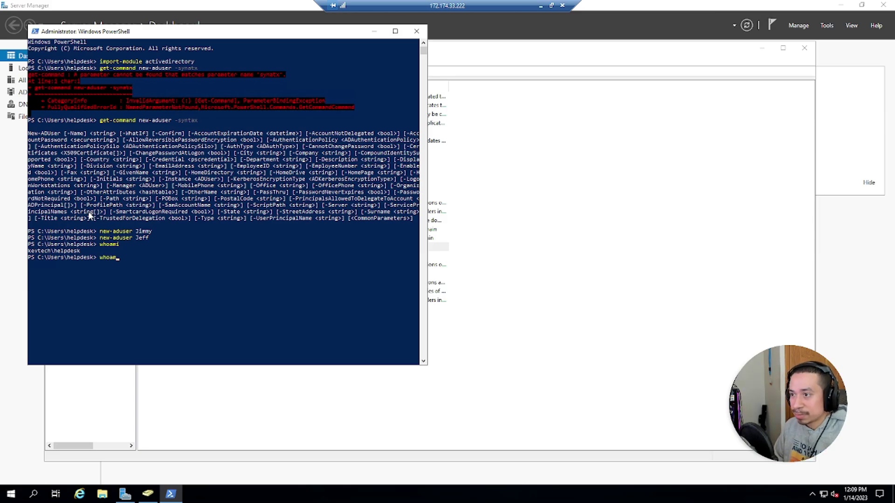
text( /)
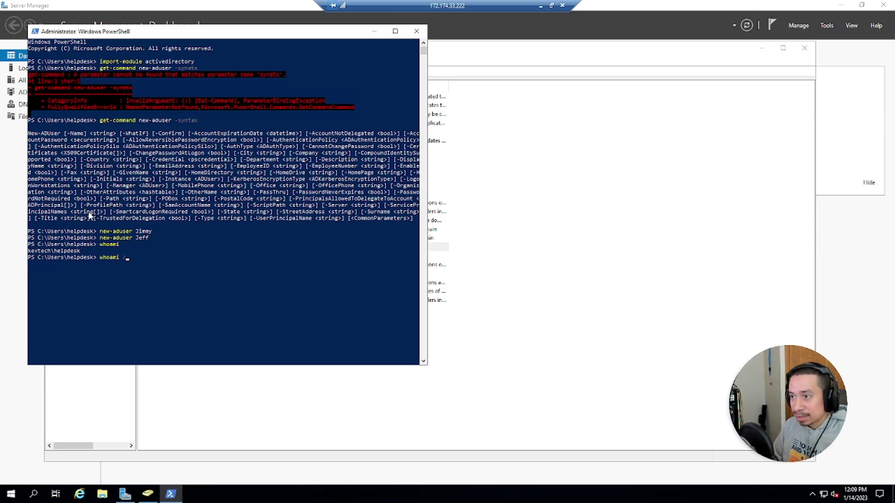
text(fqdn)
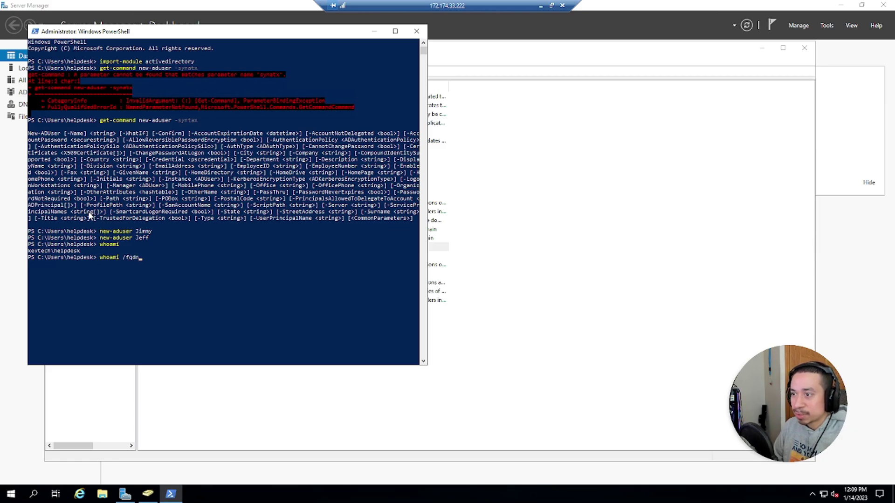
key(Return)
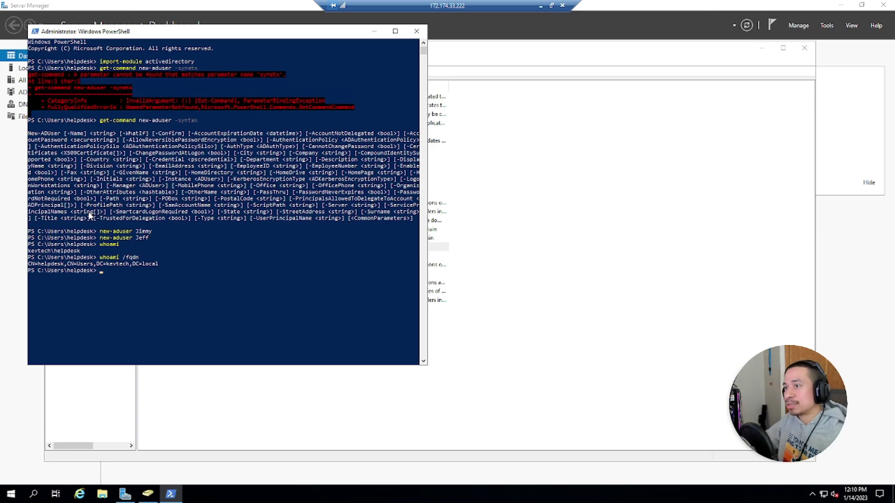
click(417, 31)
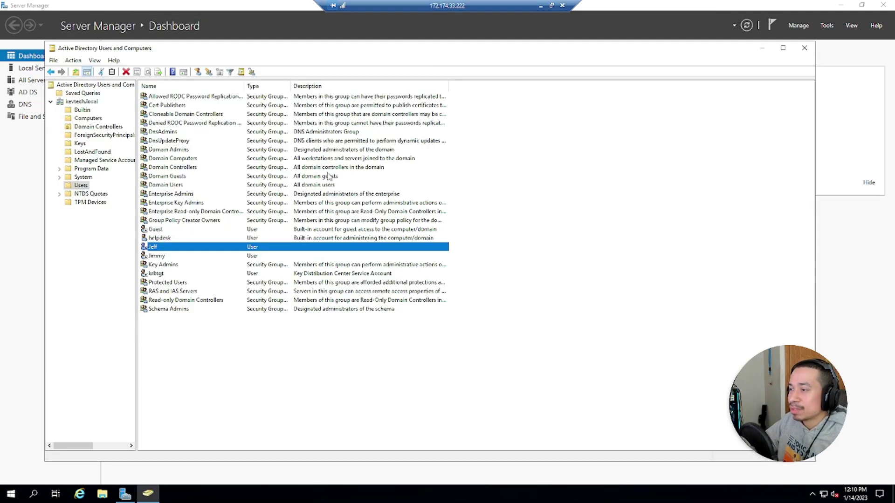
right_click(159, 248)
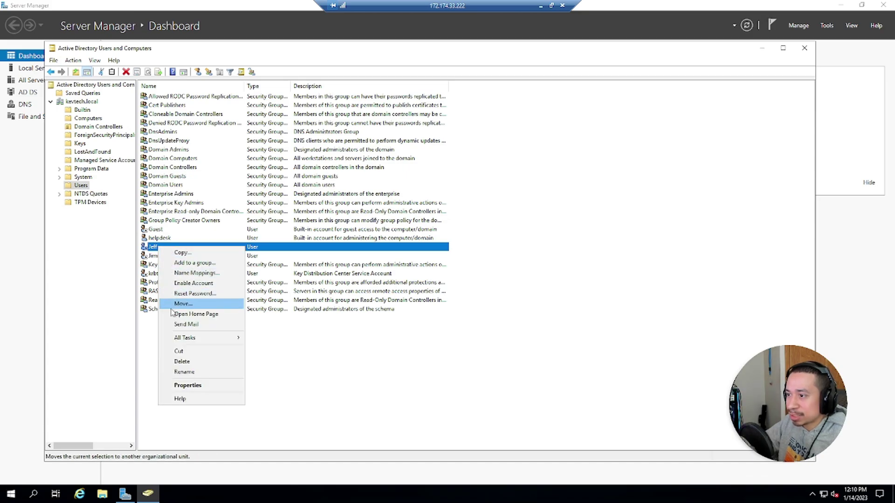
click(178, 283)
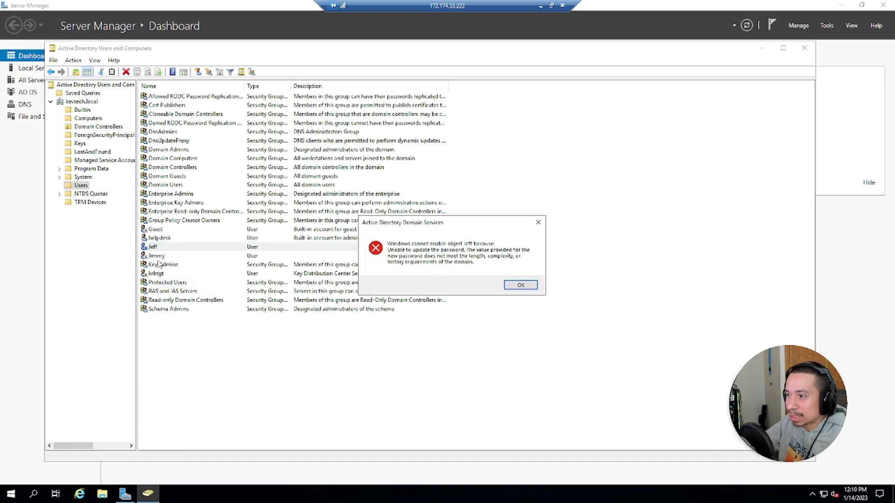
click(528, 288)
click(178, 256)
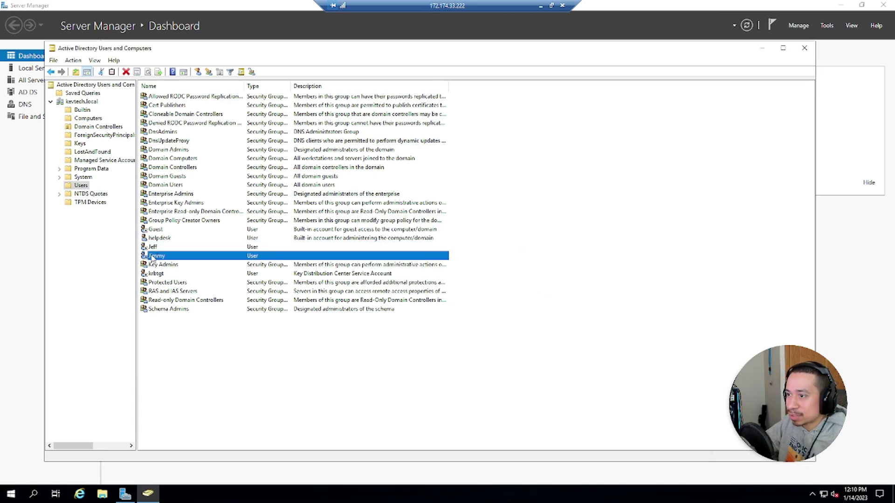
click(151, 276)
click(154, 240)
click(153, 254)
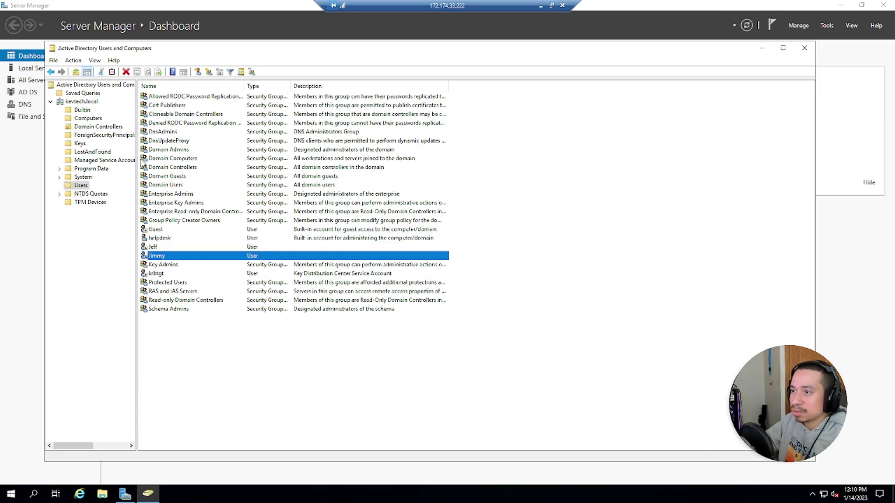
Step: Reset Jeff's password, confirming it, then enable his account
right_click(152, 247)
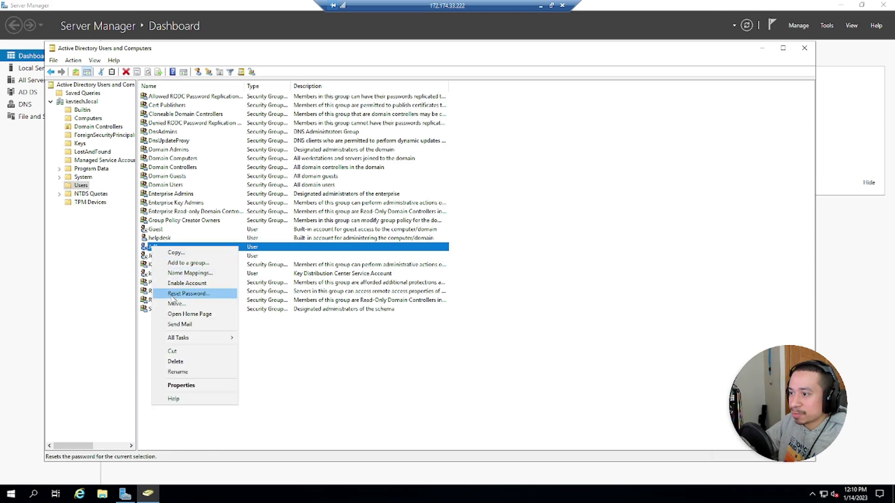
click(179, 294)
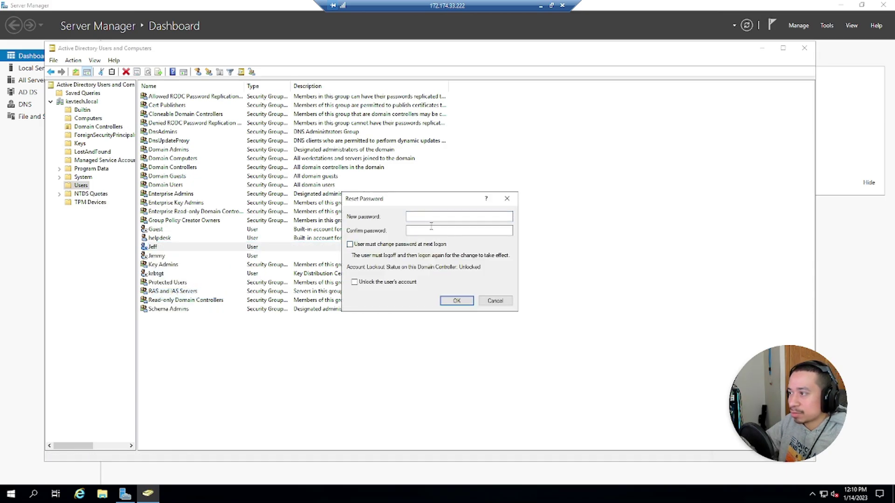
text(*********)
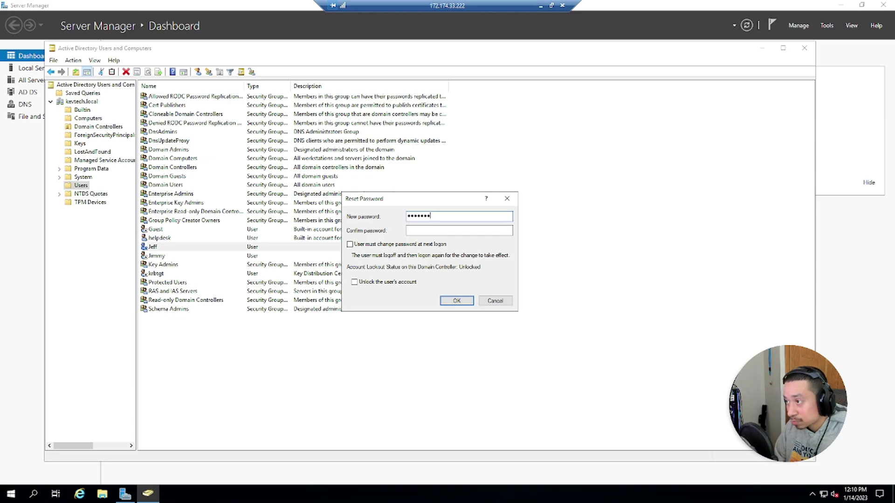
key(Tab)
text(*********)
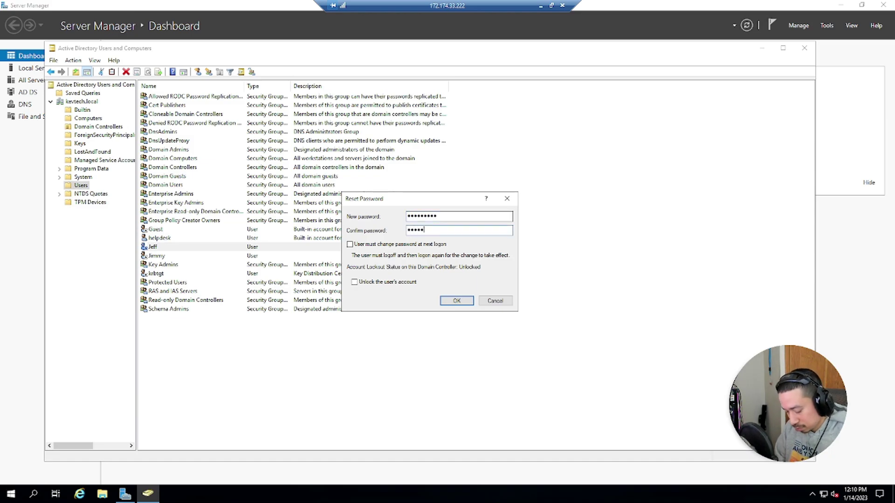
key(Return)
key(Return)
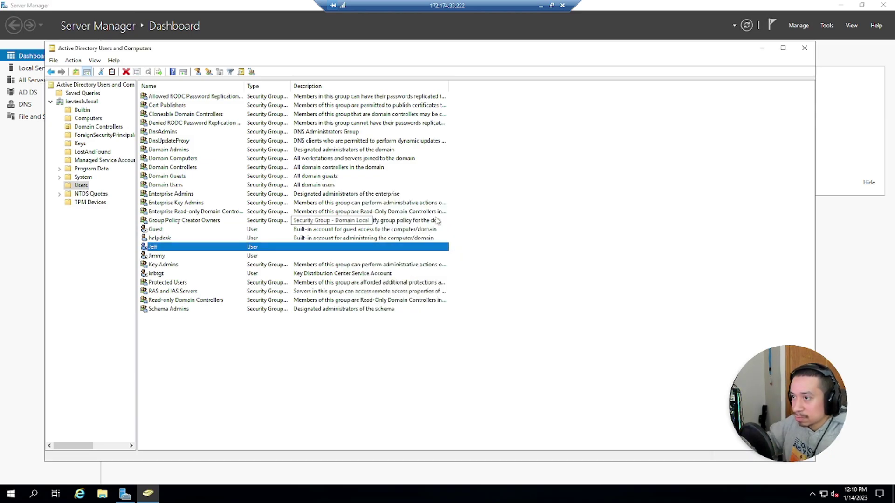
right_click(154, 250)
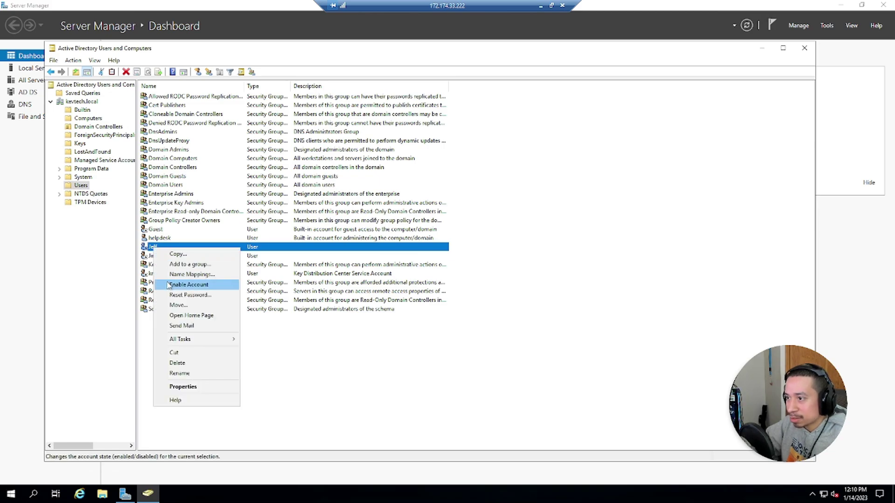
click(177, 284)
click(471, 281)
Step: Reset Jimmy's password, entering and confirming the new password
right_click(175, 257)
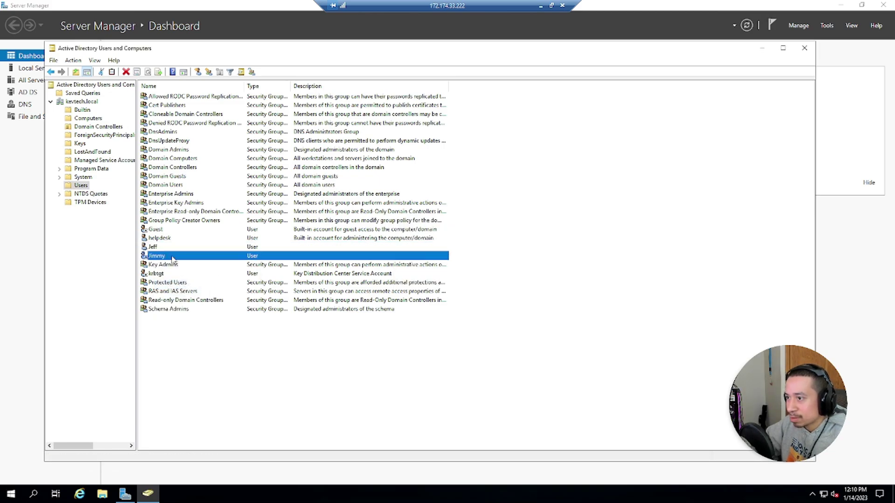
click(196, 306)
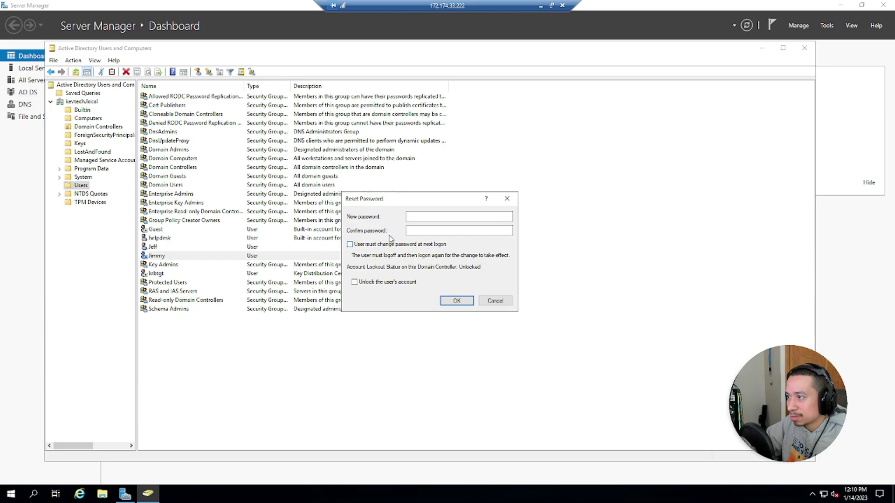
text(*********)
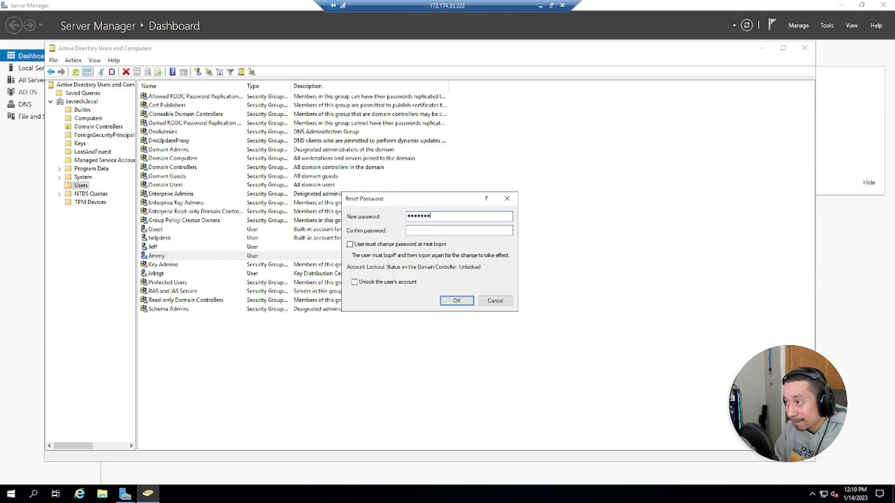
key(BackSpace)
key(BackSpace)
key(BackSpace)
key(BackSpace)
key(BackSpace)
key(BackSpace)
key(BackSpace)
key(BackSpace)
key(BackSpace)
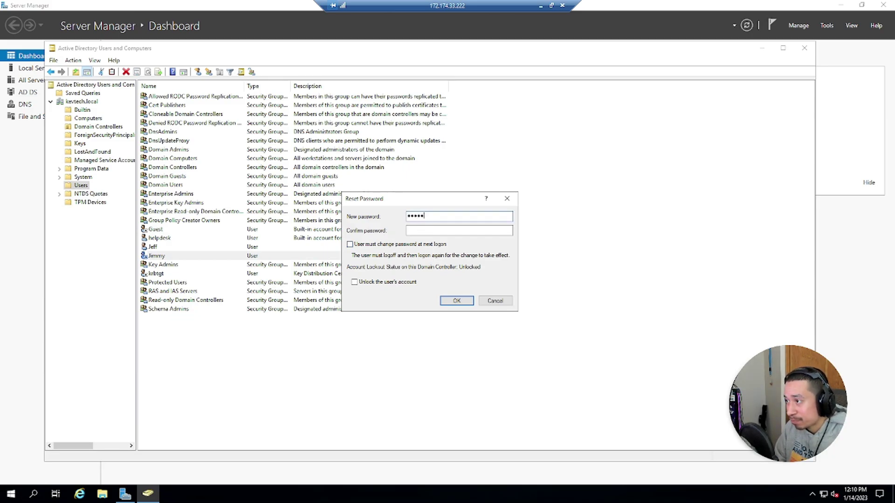
text(*********)
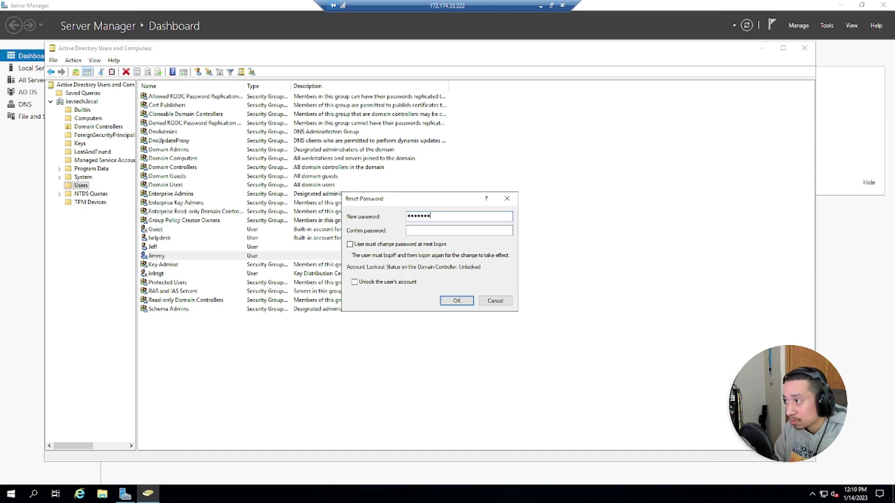
key(Tab)
text(*********)
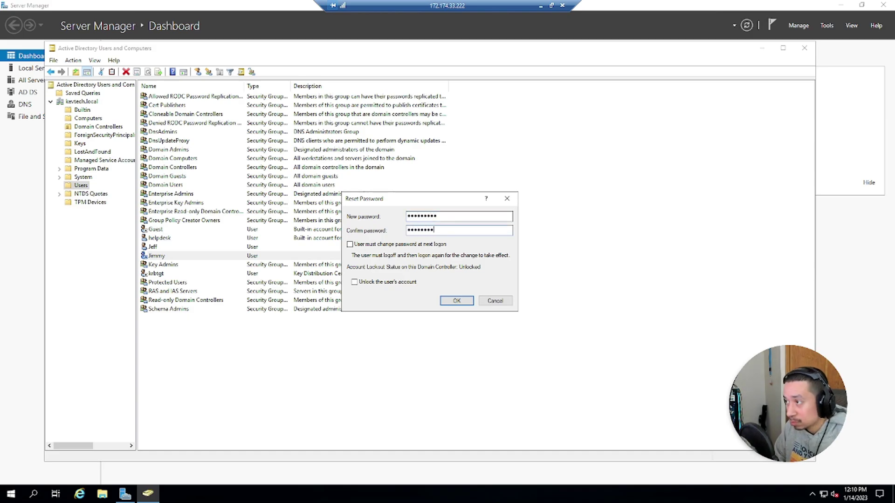
key(Return)
key(Return)
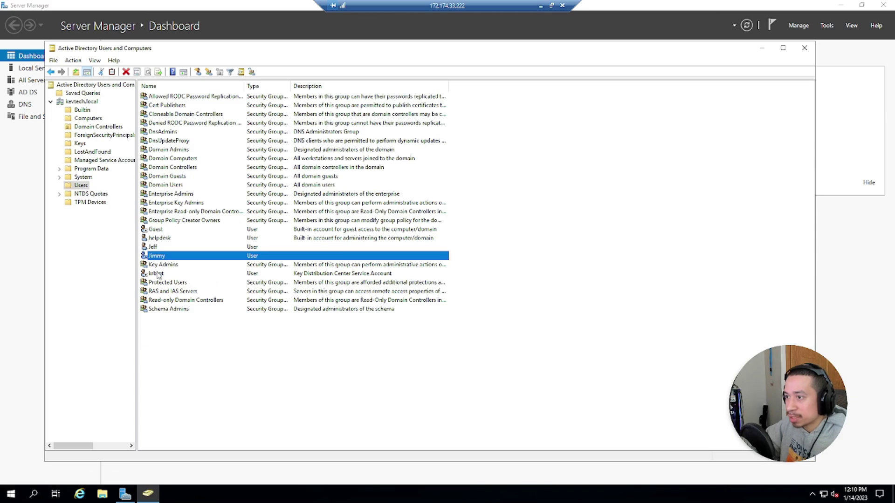
right_click(159, 256)
click(177, 291)
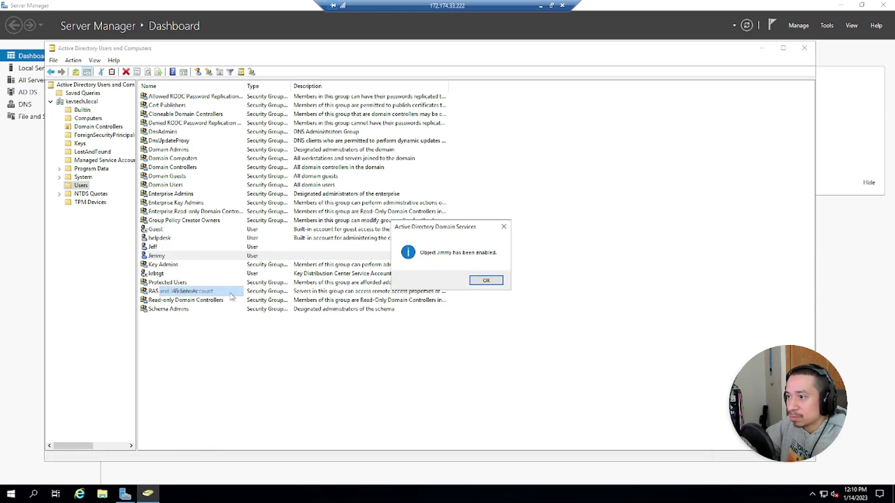
click(485, 280)
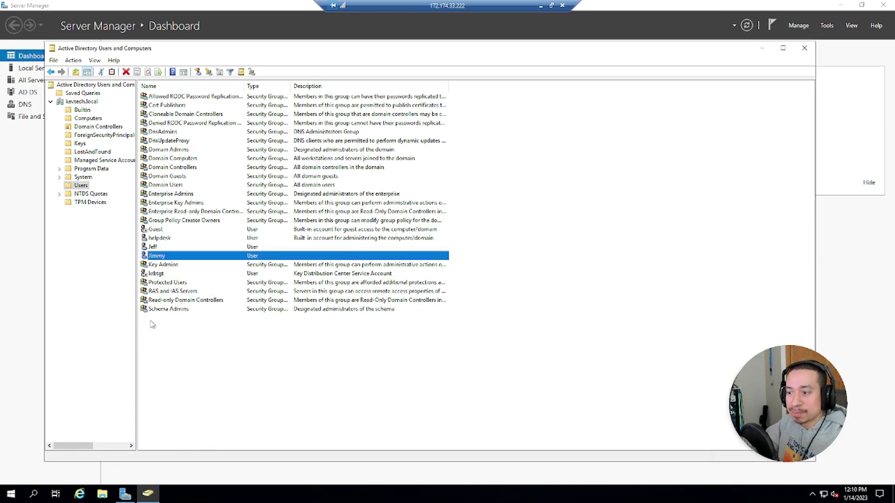
click(14, 496)
click(436, 401)
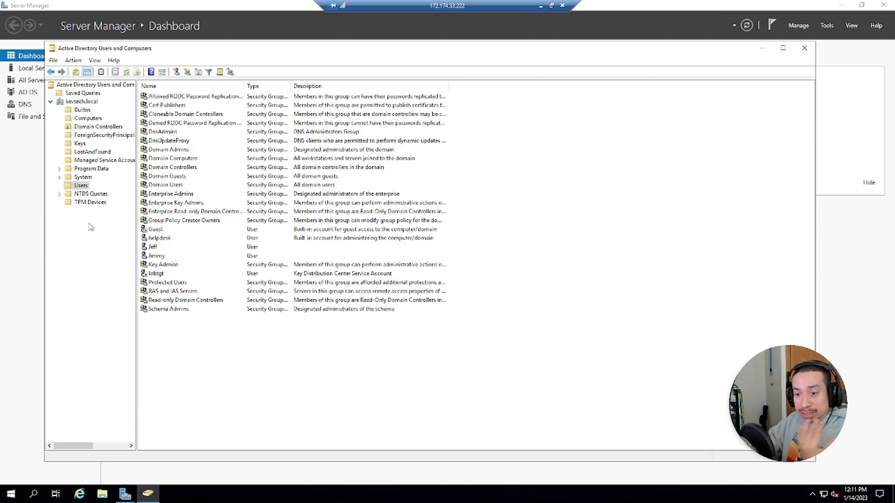
Step: Cancel a new-user dialog on Users, then close Active Directory Users and Computers and Server Manager
right_click(81, 186)
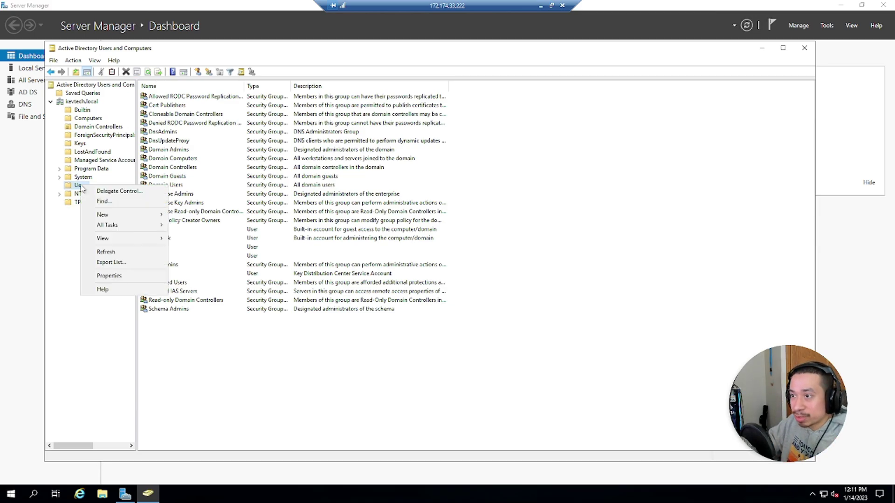
mouse_move(105, 215)
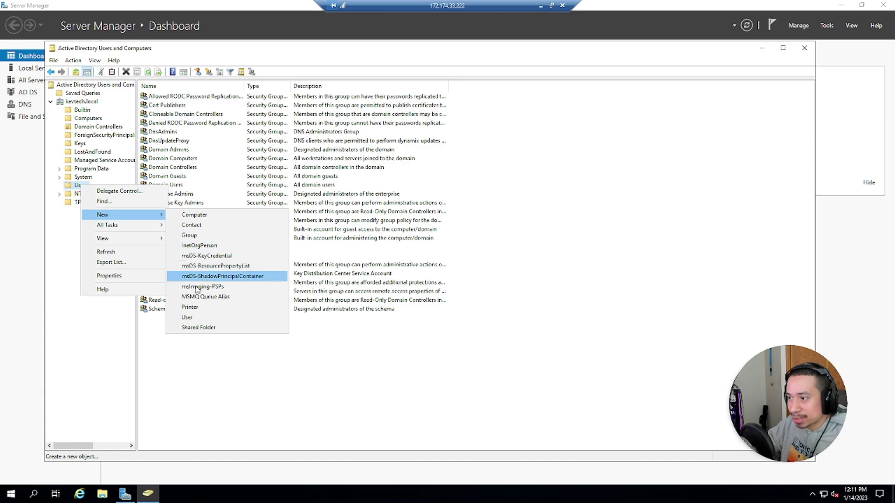
click(188, 318)
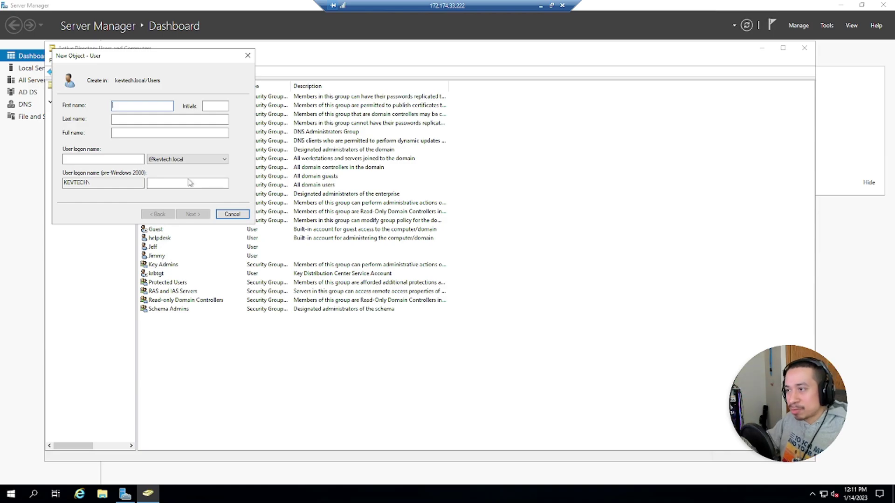
click(219, 211)
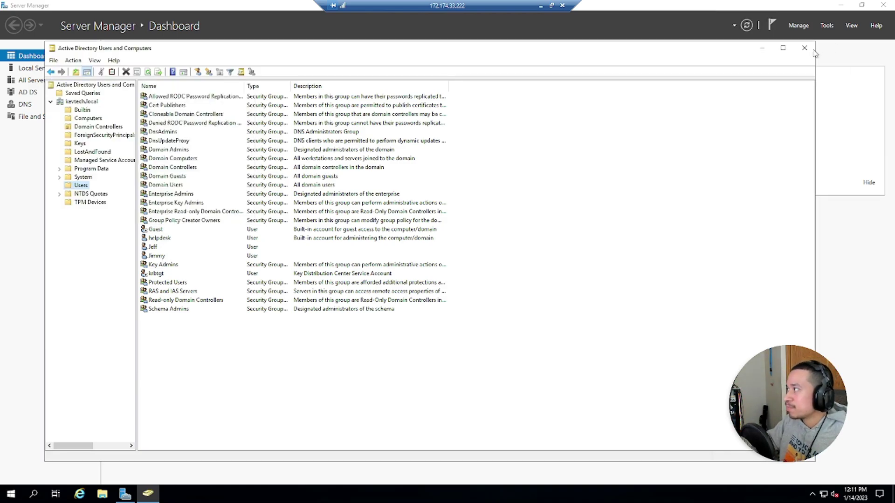
click(804, 48)
click(883, 5)
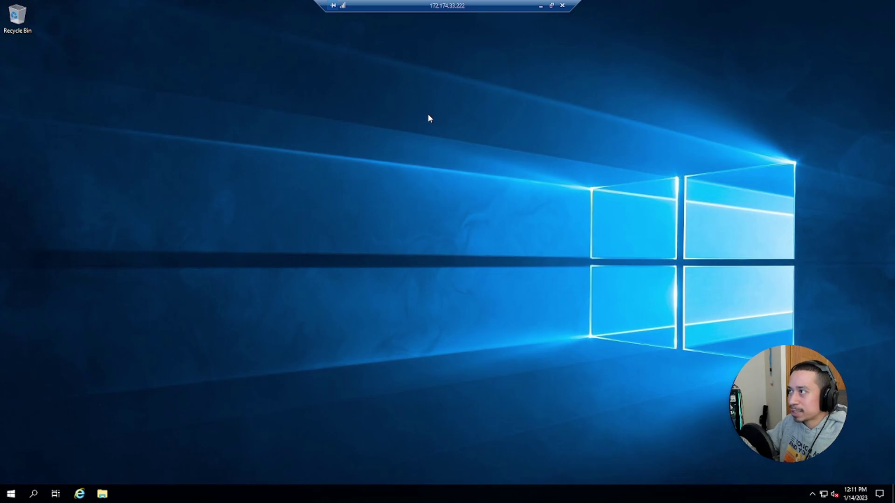